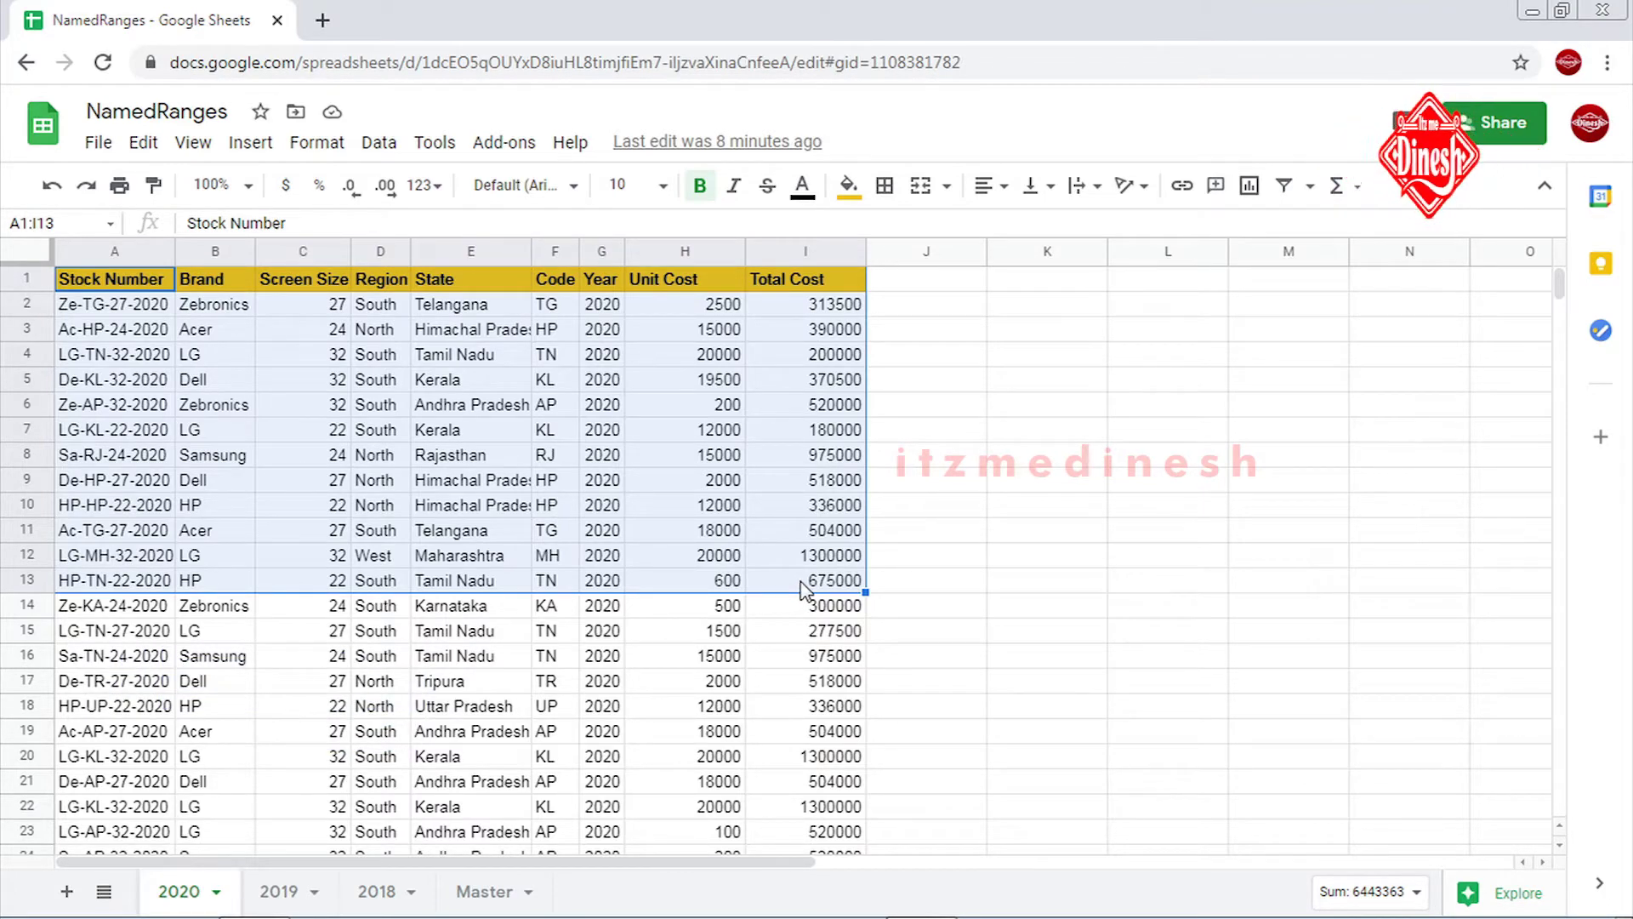
# Start an array formula in cell A1 of the Master sheet with range A2:I31 from the 2020 sheet
pyautogui.click(1011, 497)
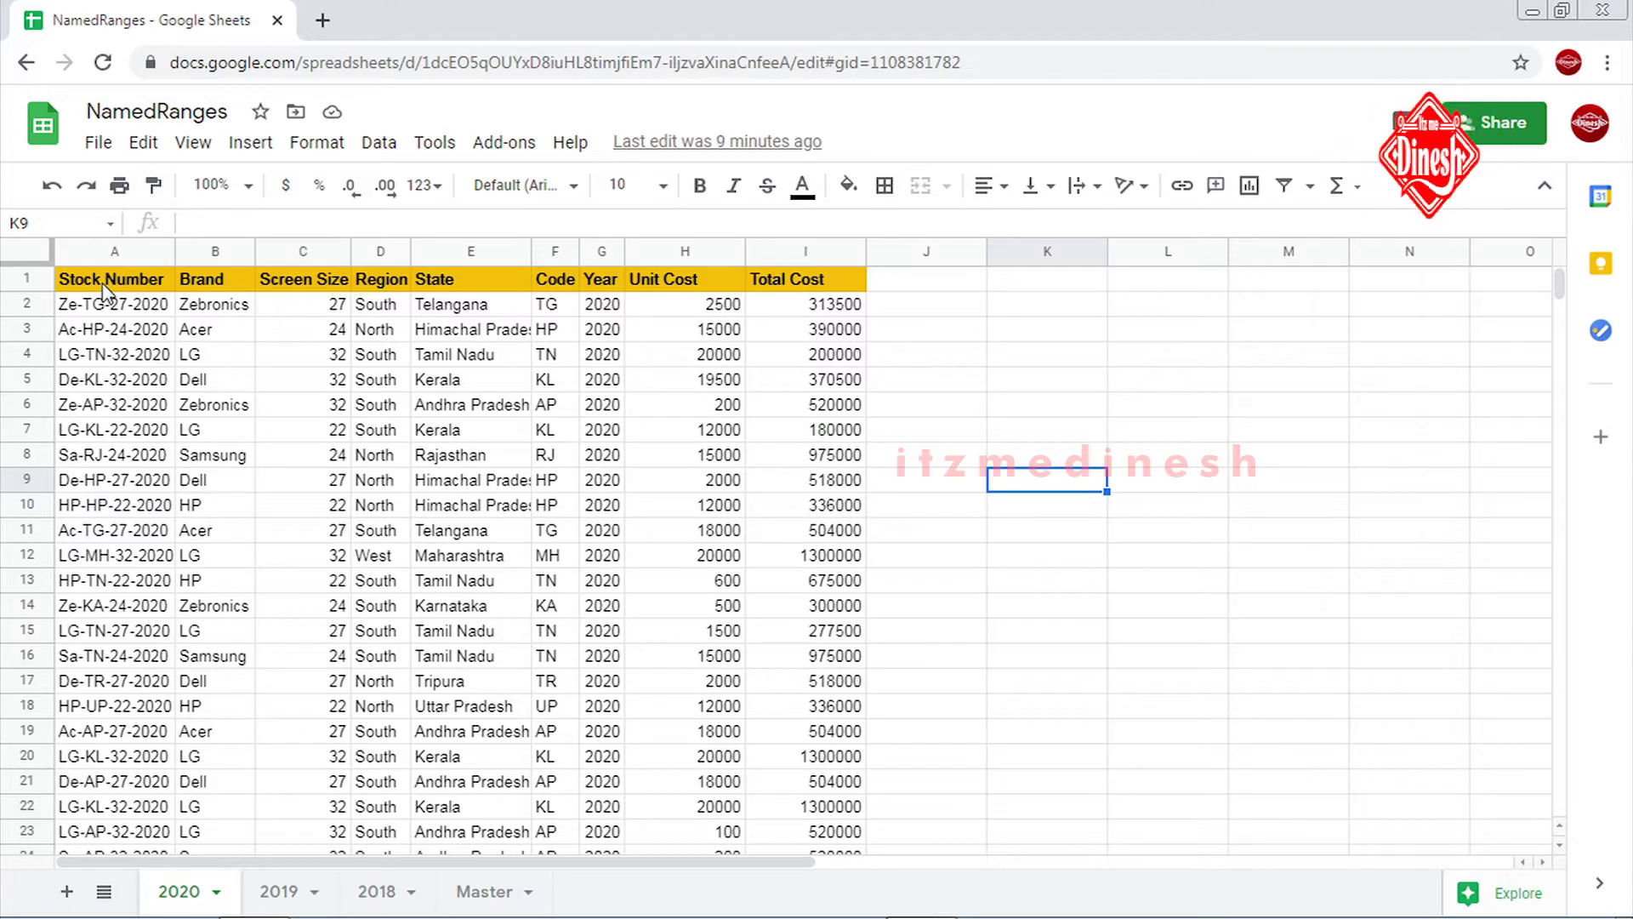
pyautogui.click(485, 904)
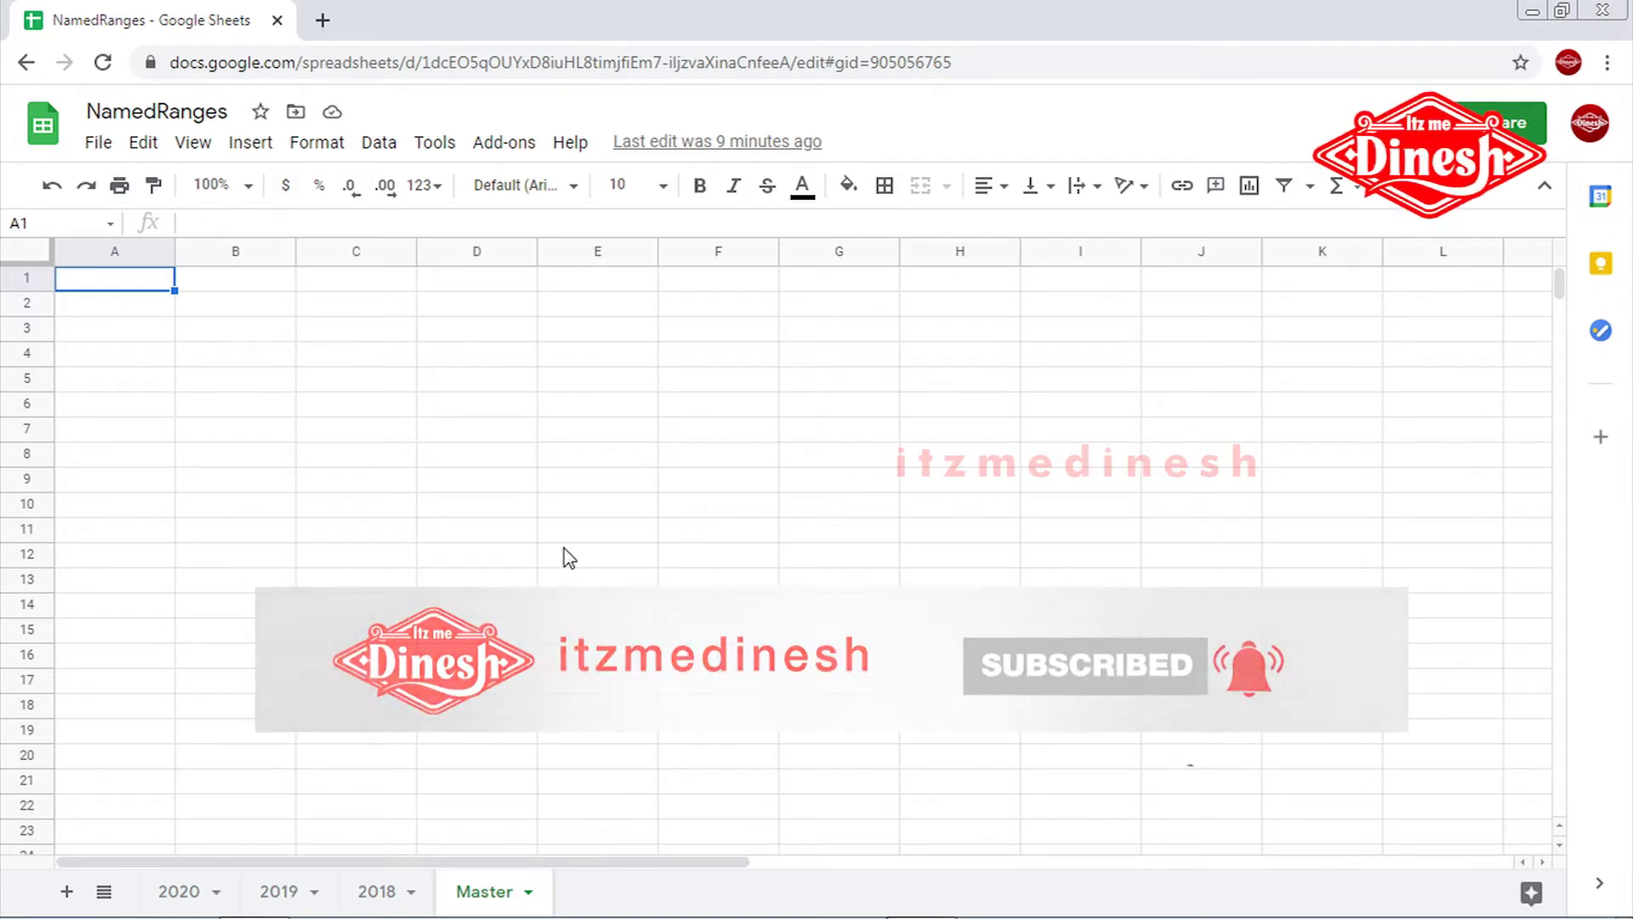
pyautogui.write('={')
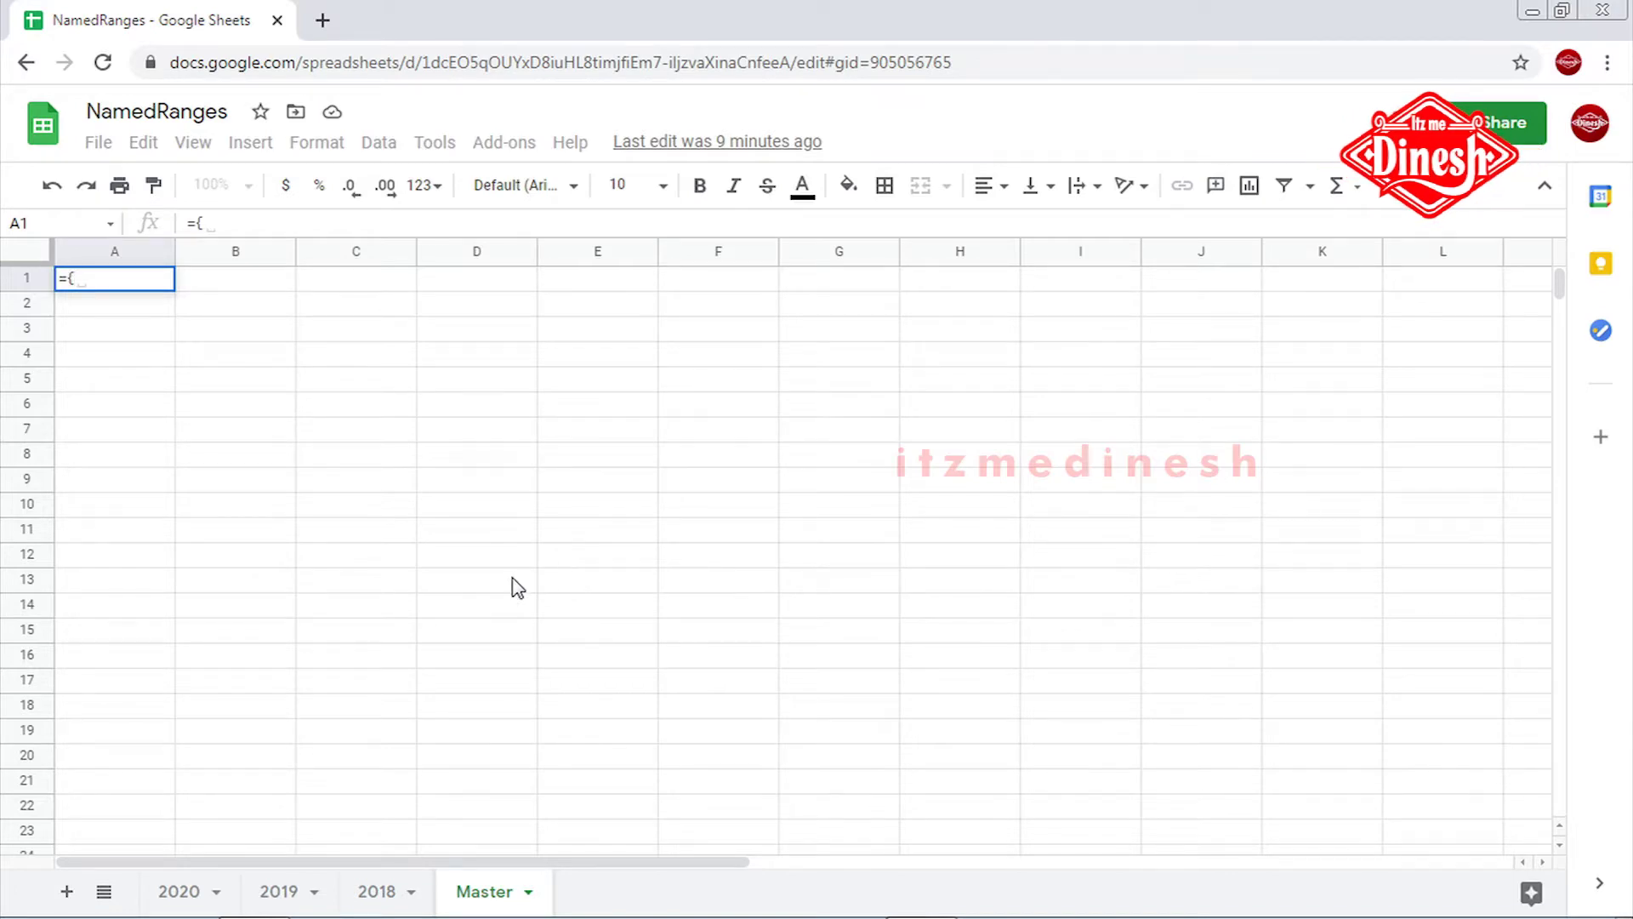
pyautogui.click(181, 903)
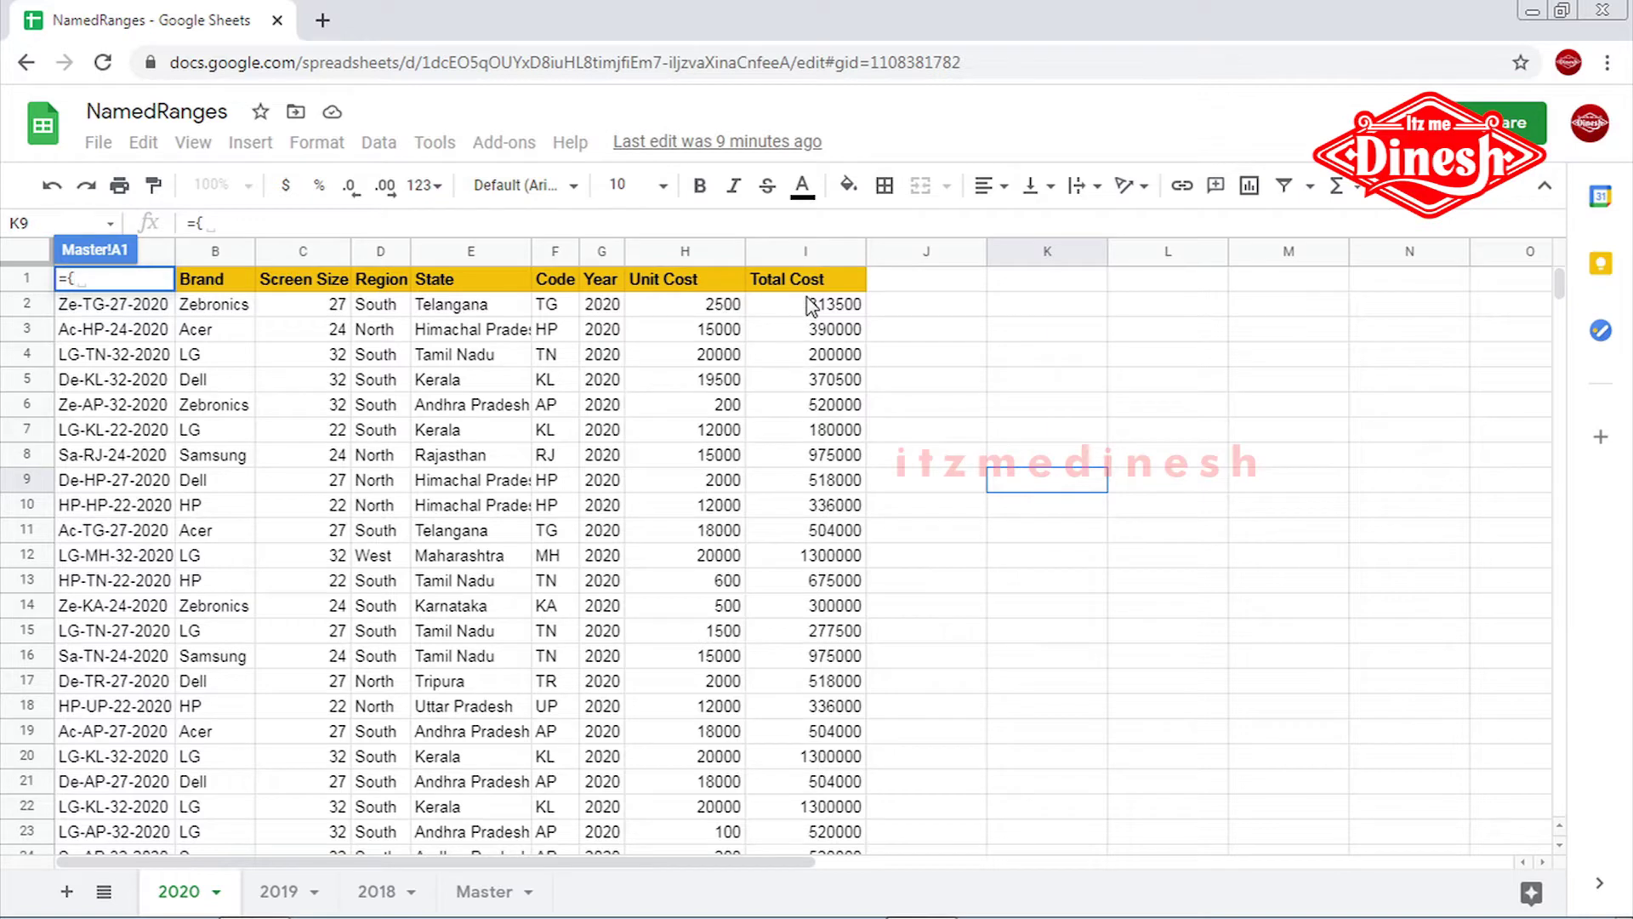
pyautogui.click(810, 304)
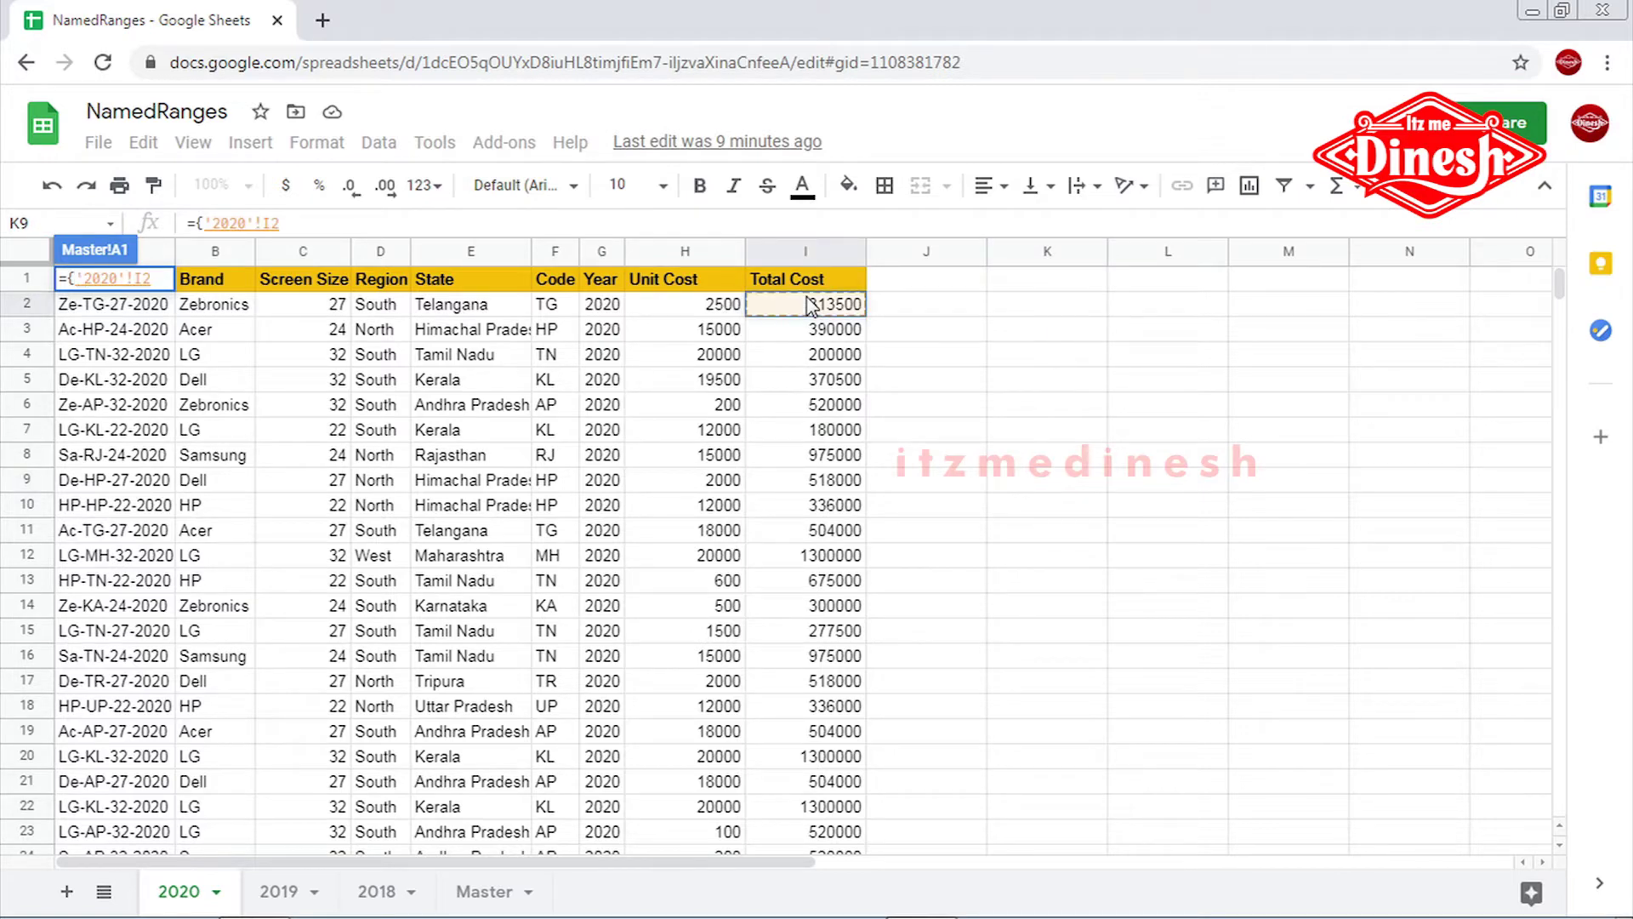
pyautogui.hotkey('ctrl', 'shift', 'Left')
pyautogui.hotkey('ctrl', 'shift', 'Down')
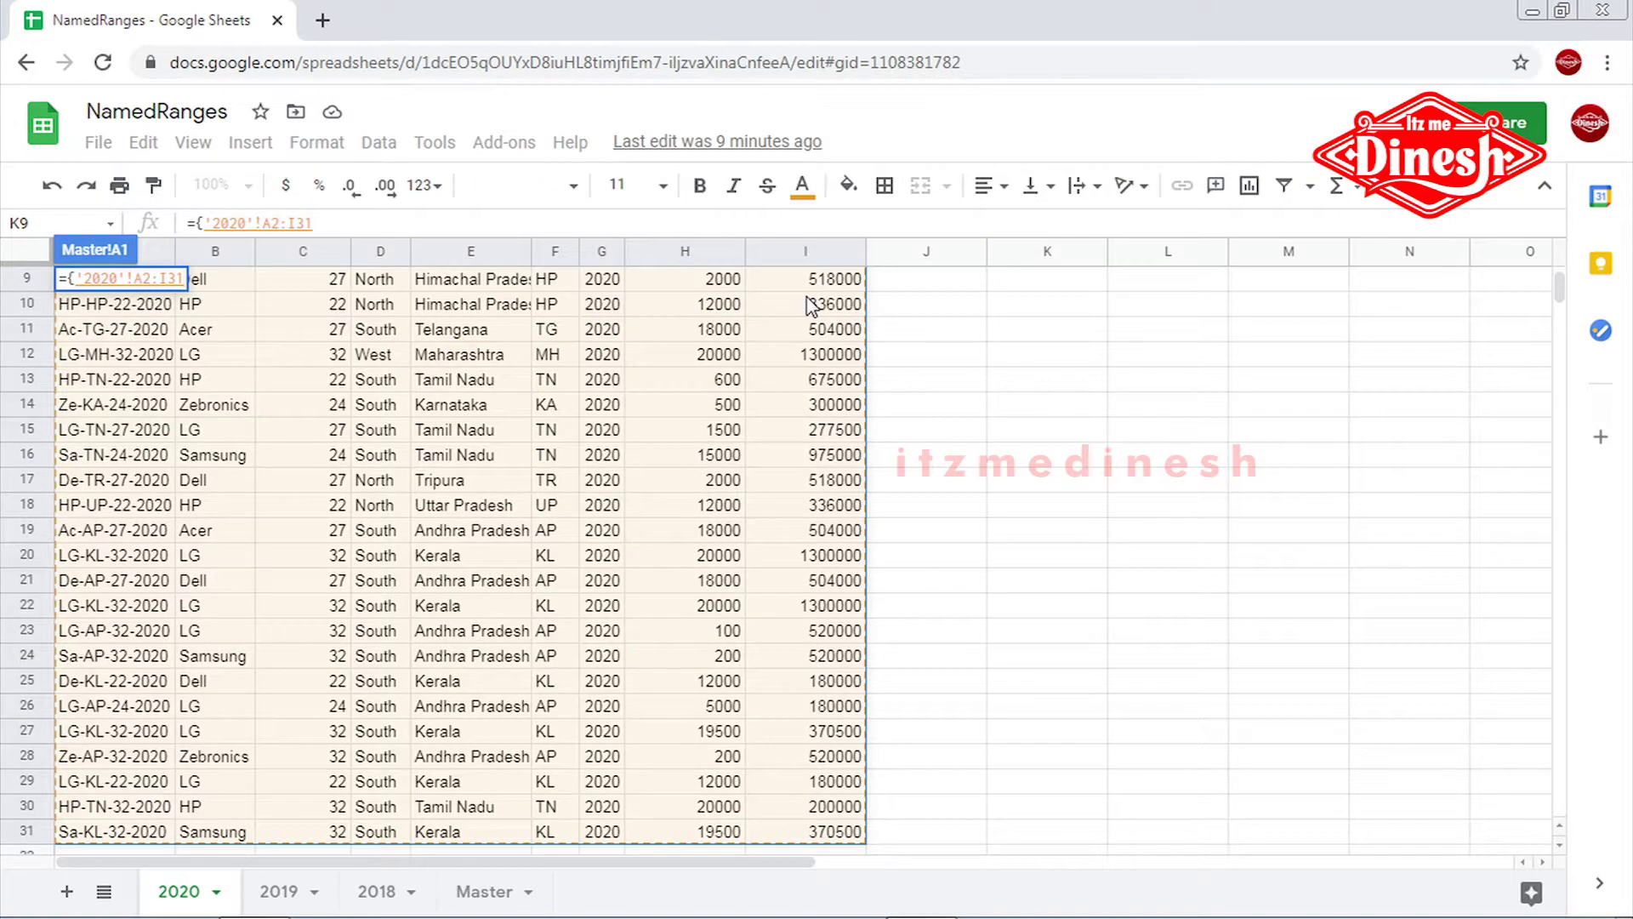
# Add range A2:I40 from the 2019 sheet to the array formula, stacked below the 2020 rows
pyautogui.write(';')
pyautogui.click(282, 898)
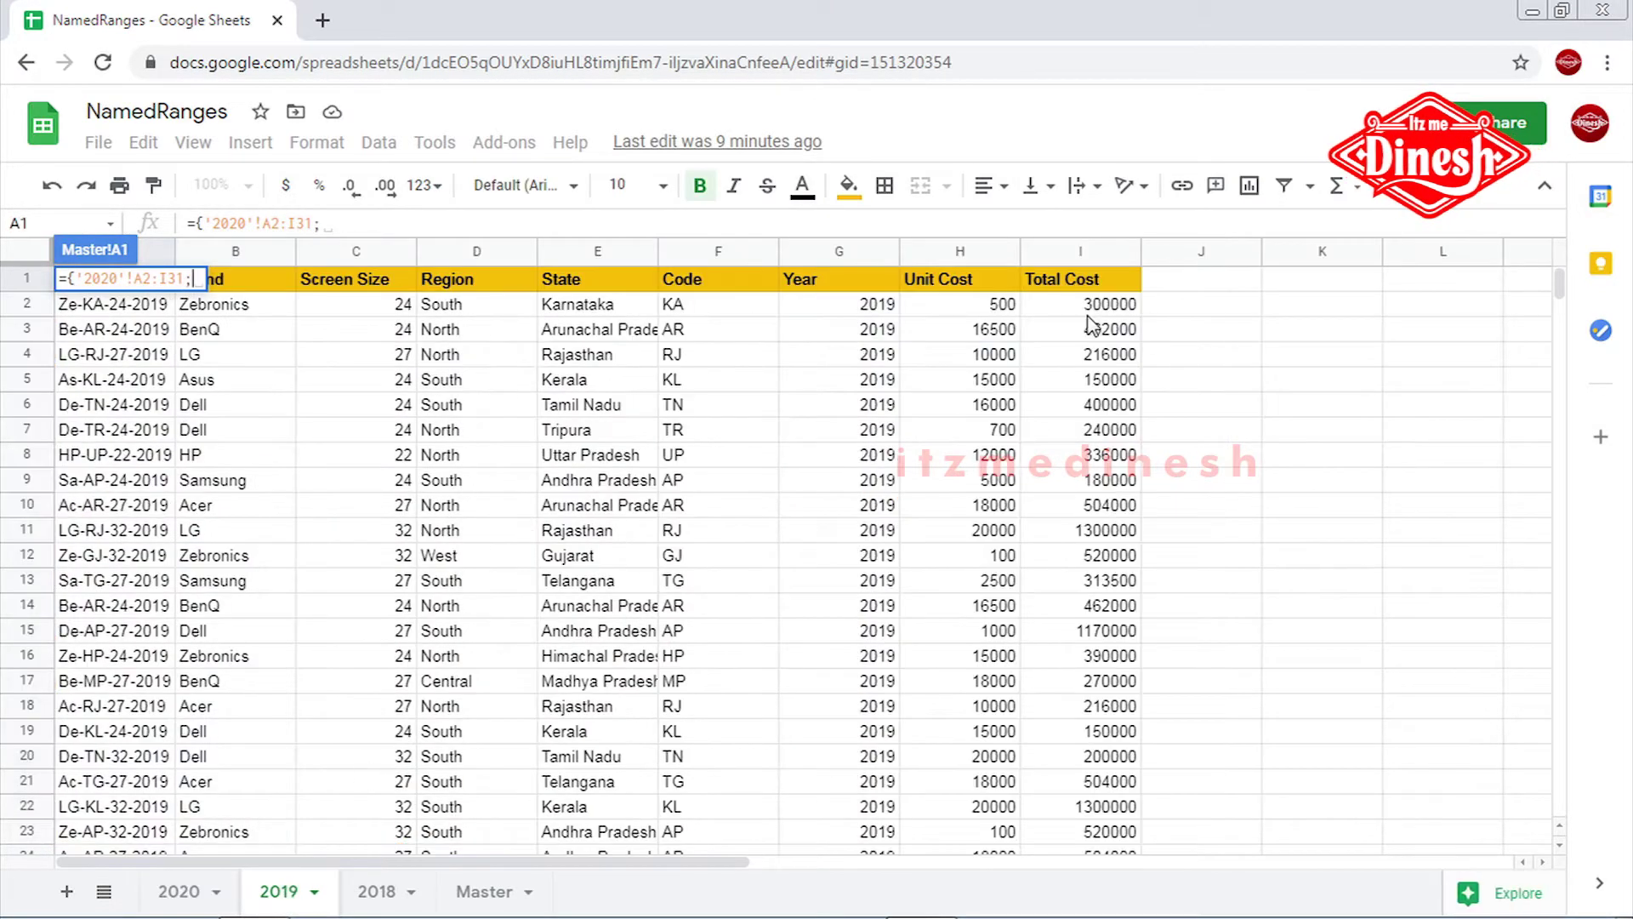
pyautogui.click(1089, 308)
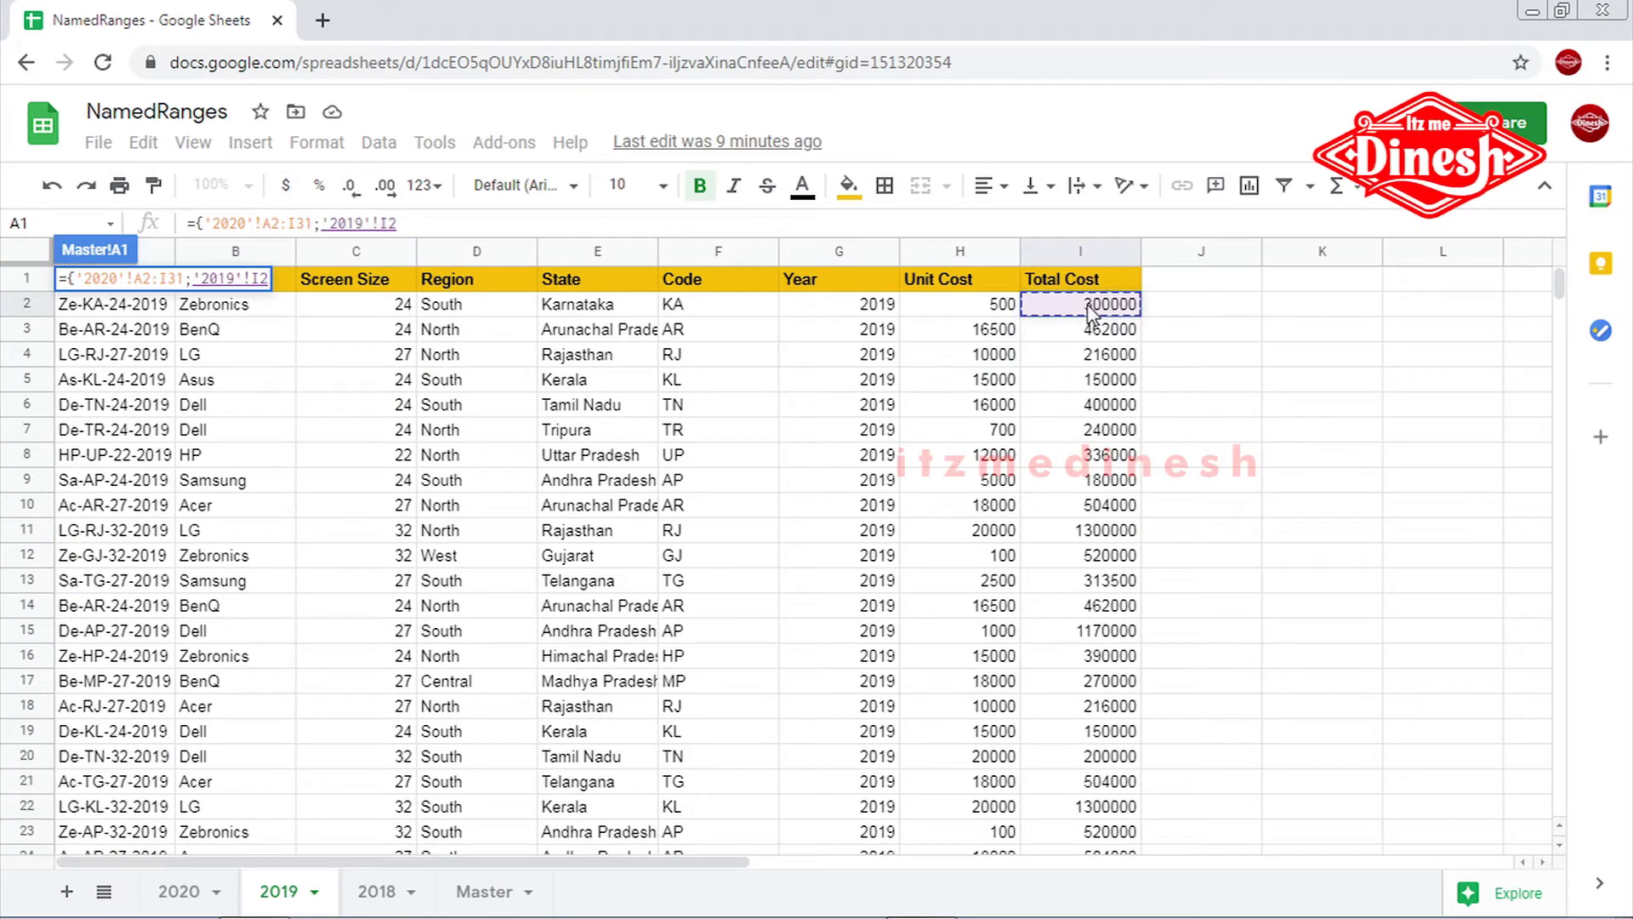
pyautogui.hotkey('ctrl', 'shift', 'Left')
pyautogui.hotkey('ctrl', 'shift', 'Down')
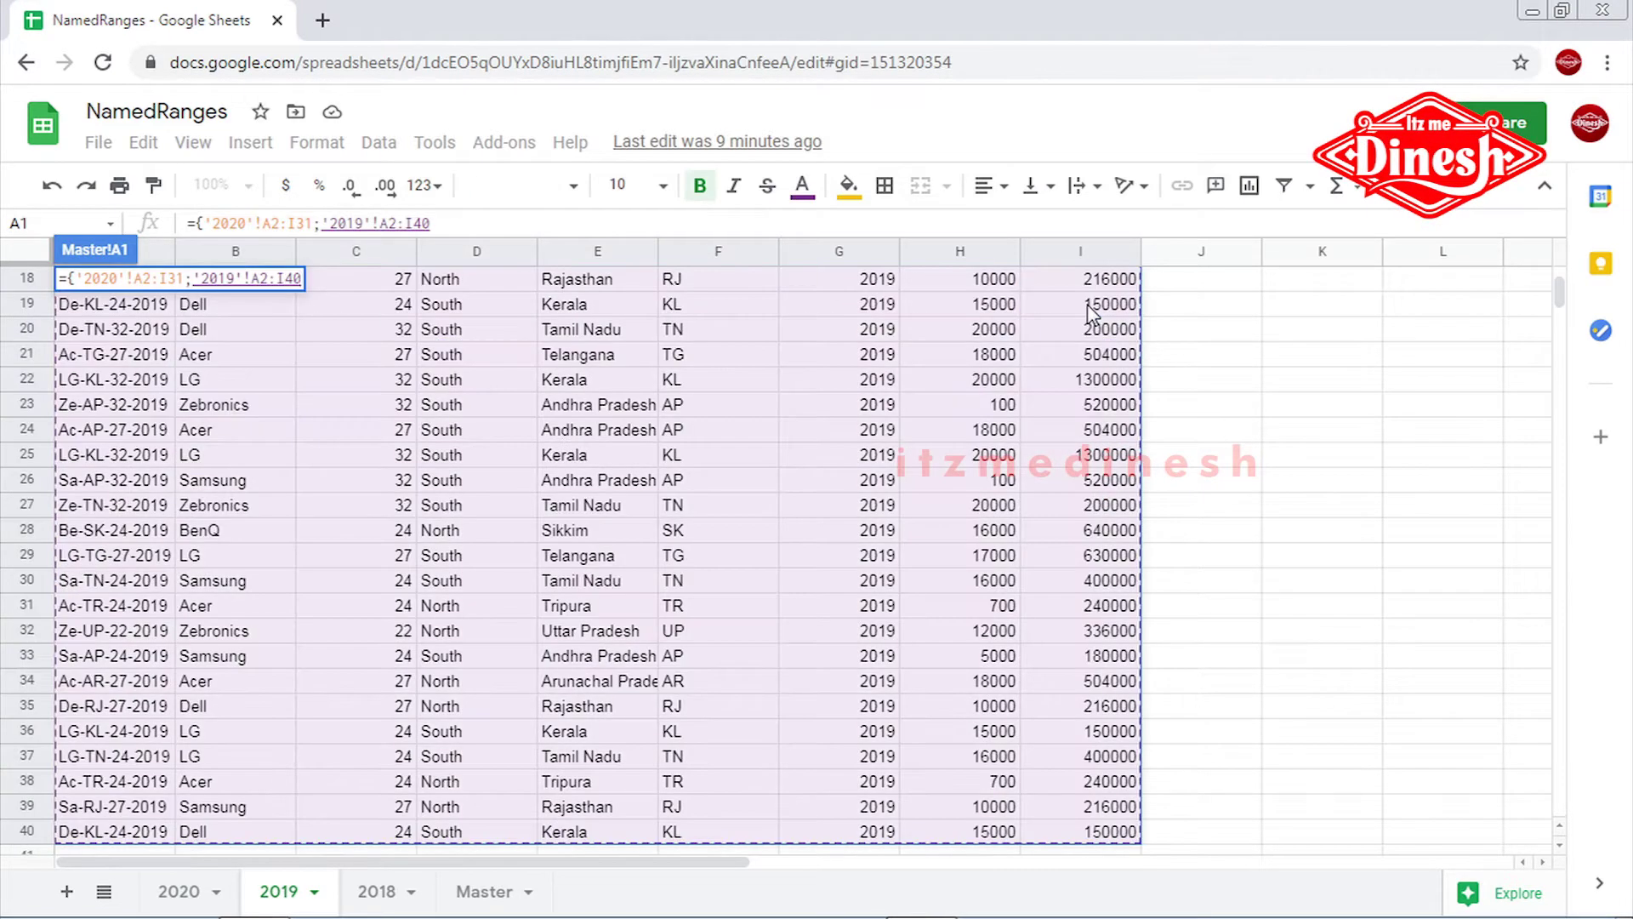
# Stack range A2:I31 from the 2018 sheet as the last part of the array formula and complete it
pyautogui.write(';')
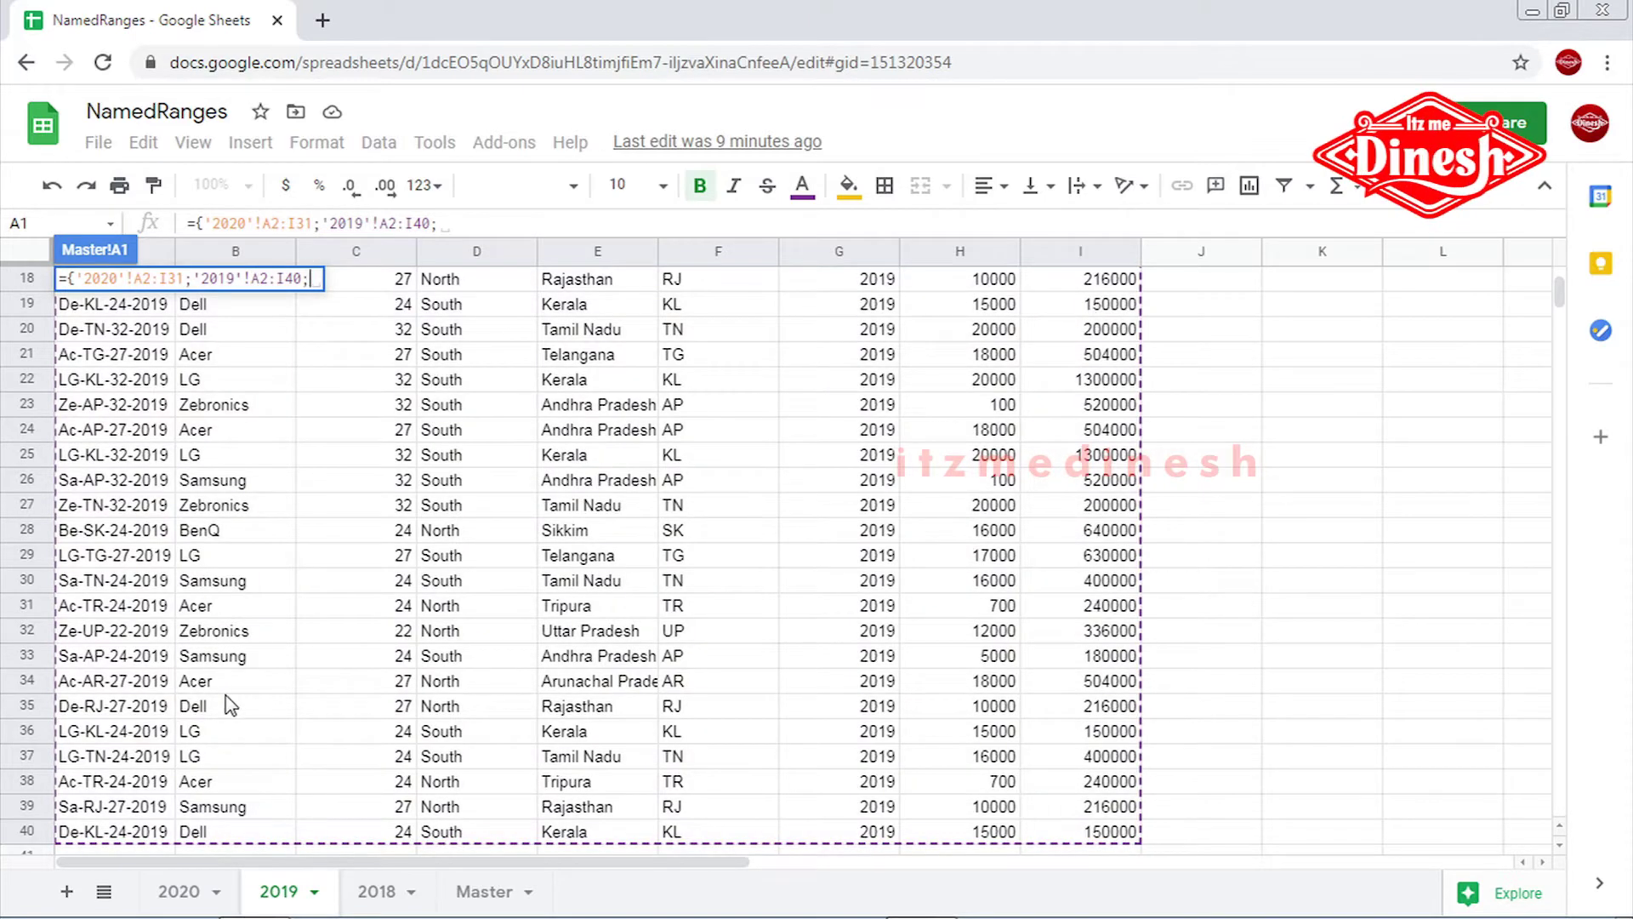
pyautogui.click(377, 892)
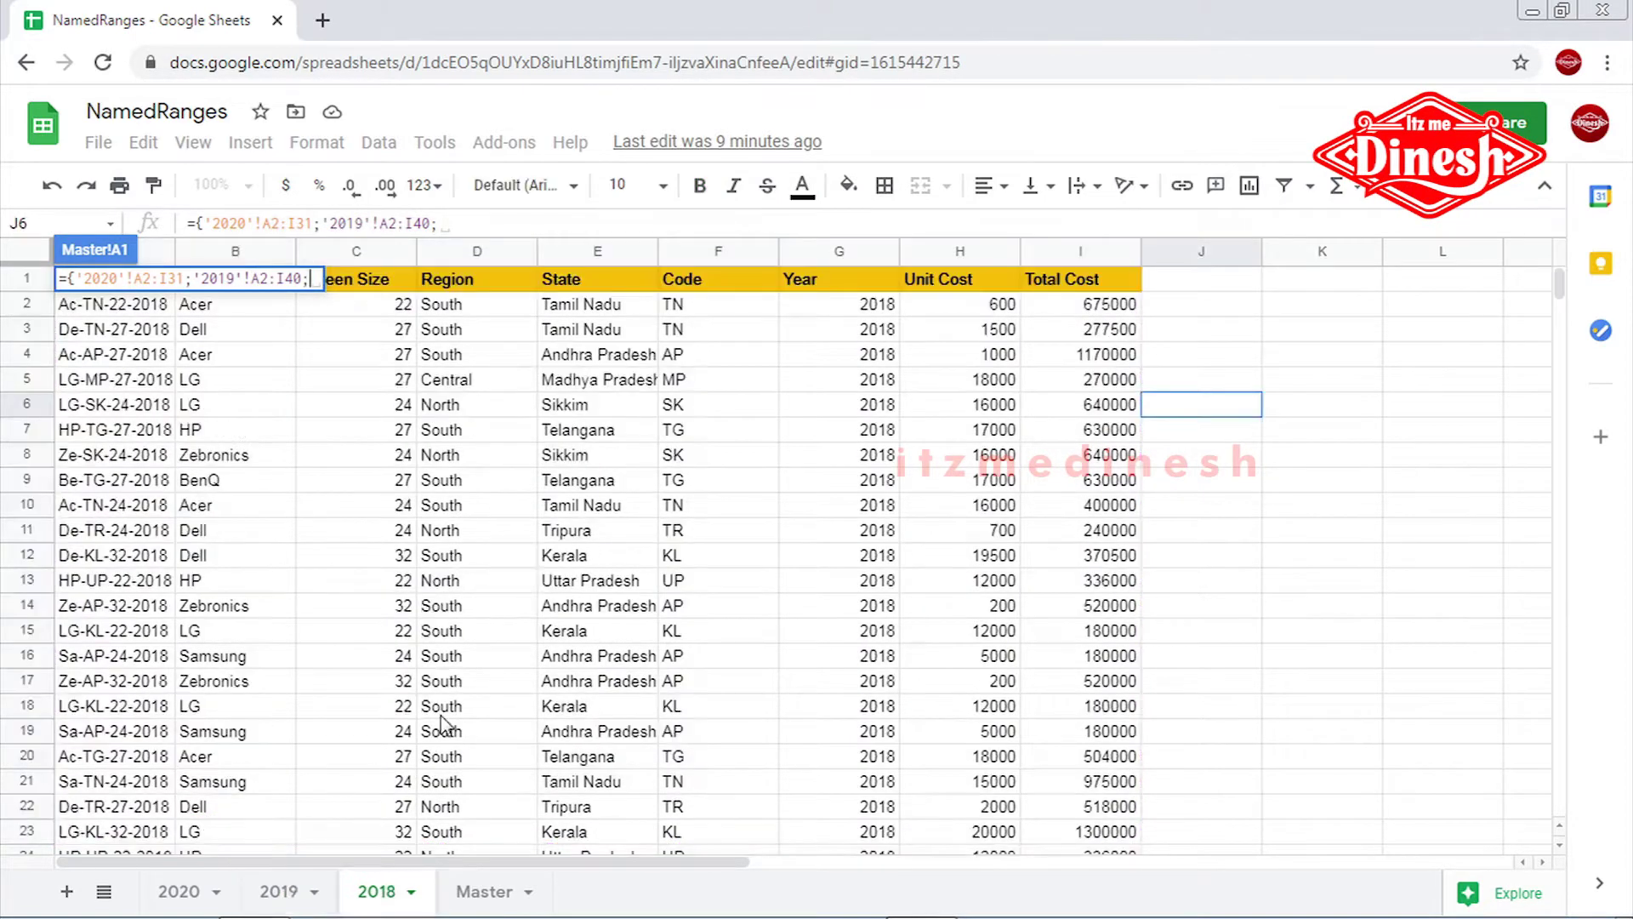
pyautogui.click(1095, 304)
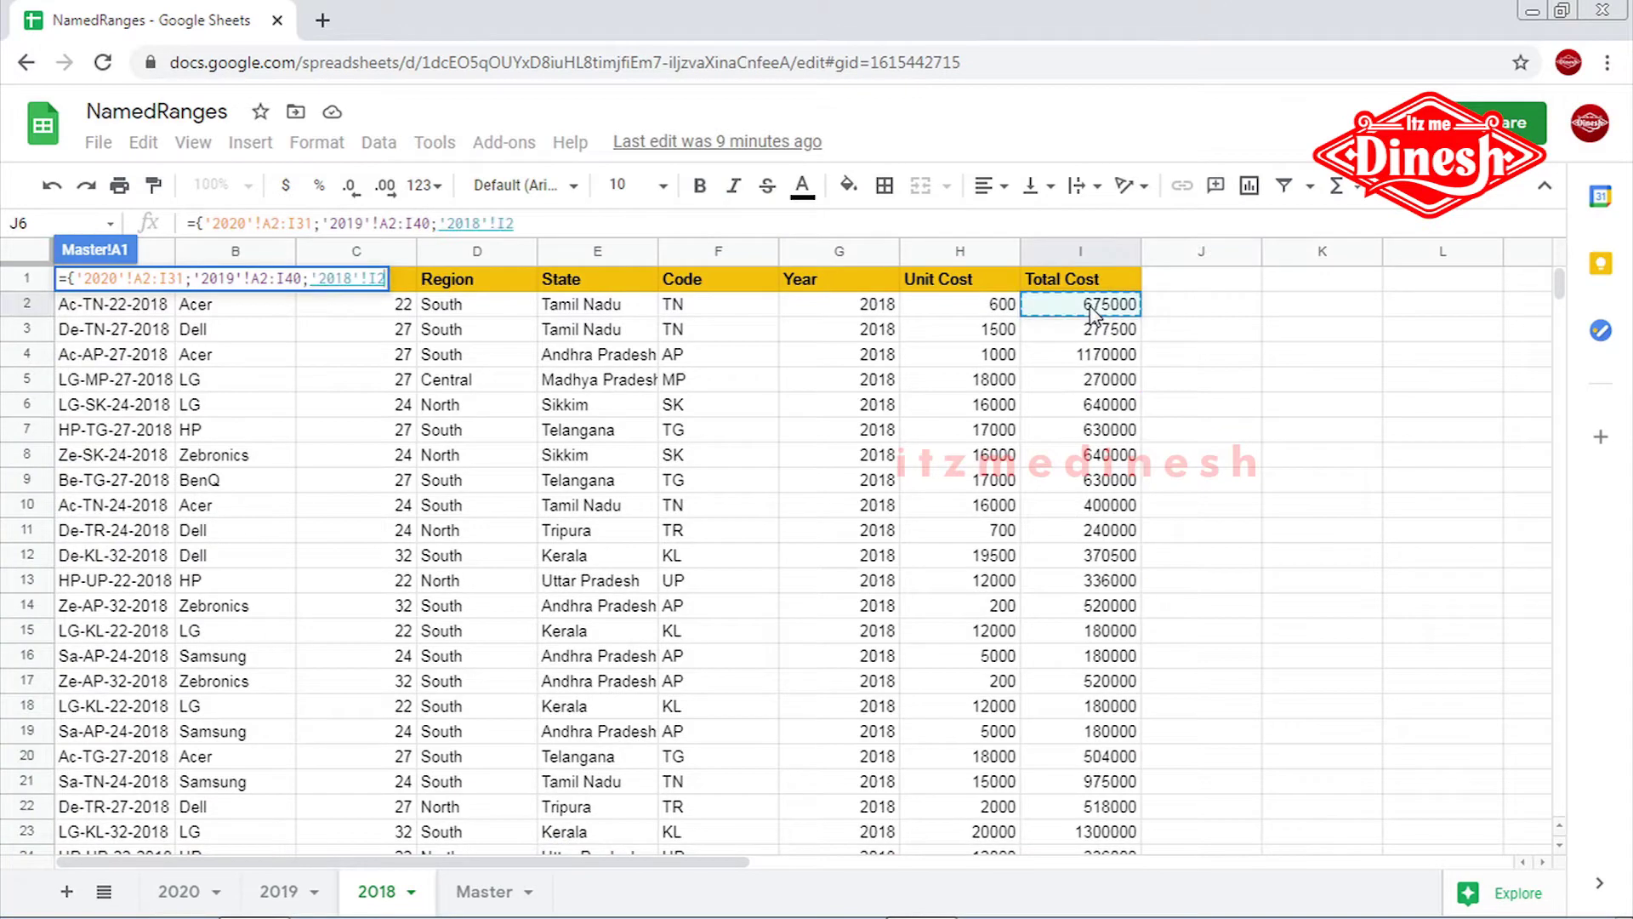
pyautogui.hotkey('ctrl', 'shift', 'Left')
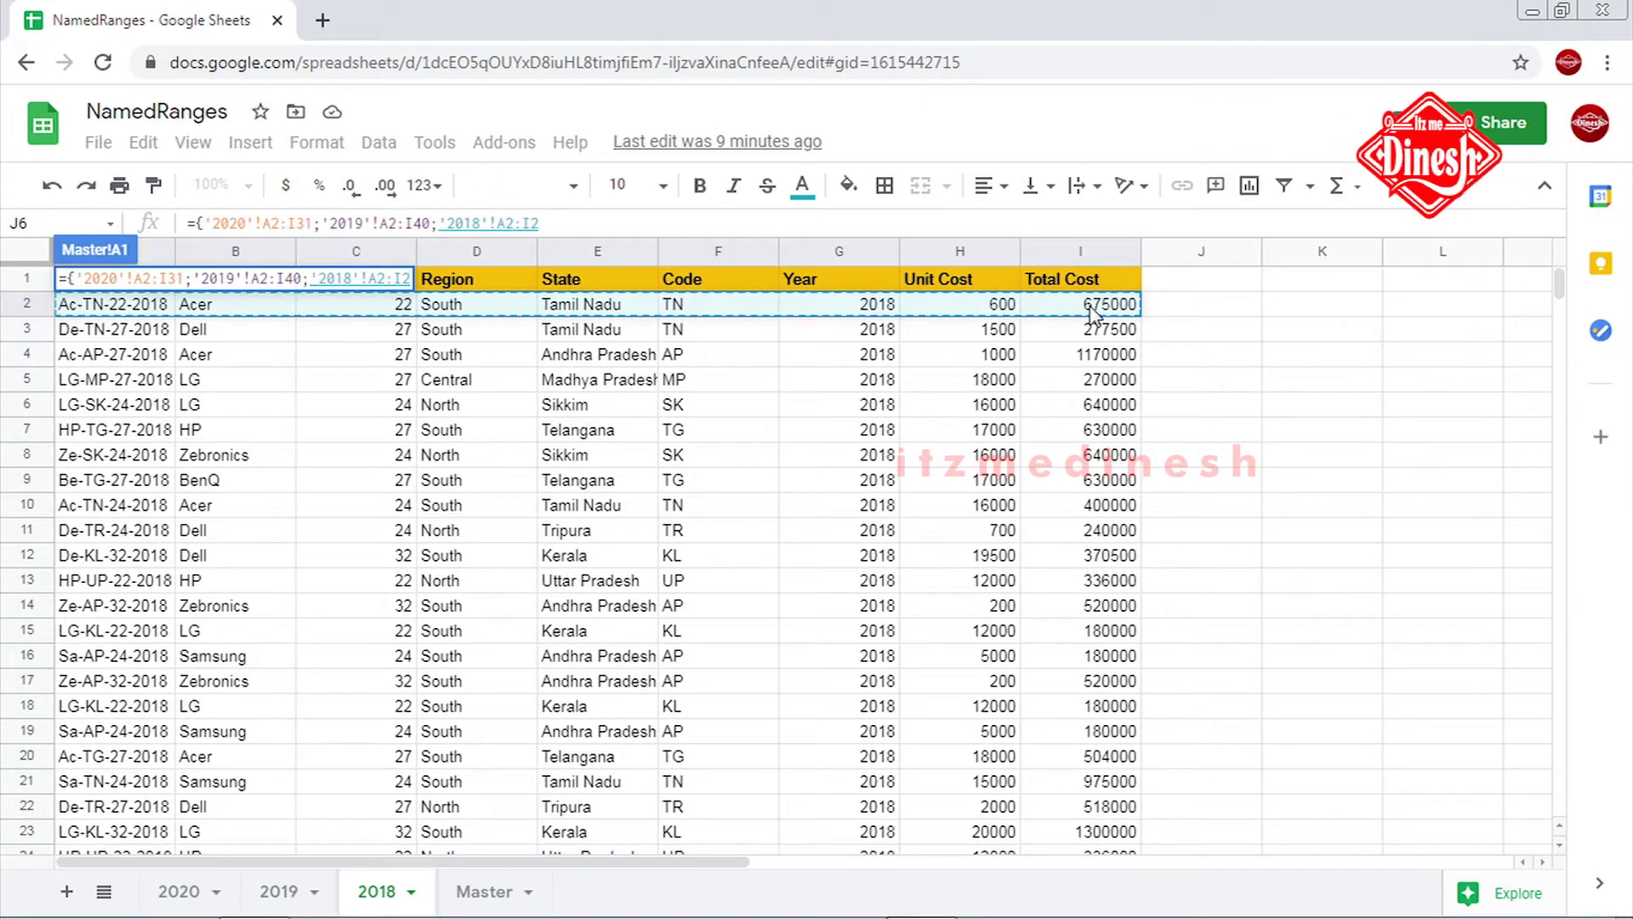
pyautogui.hotkey('ctrl', 'shift', 'Down')
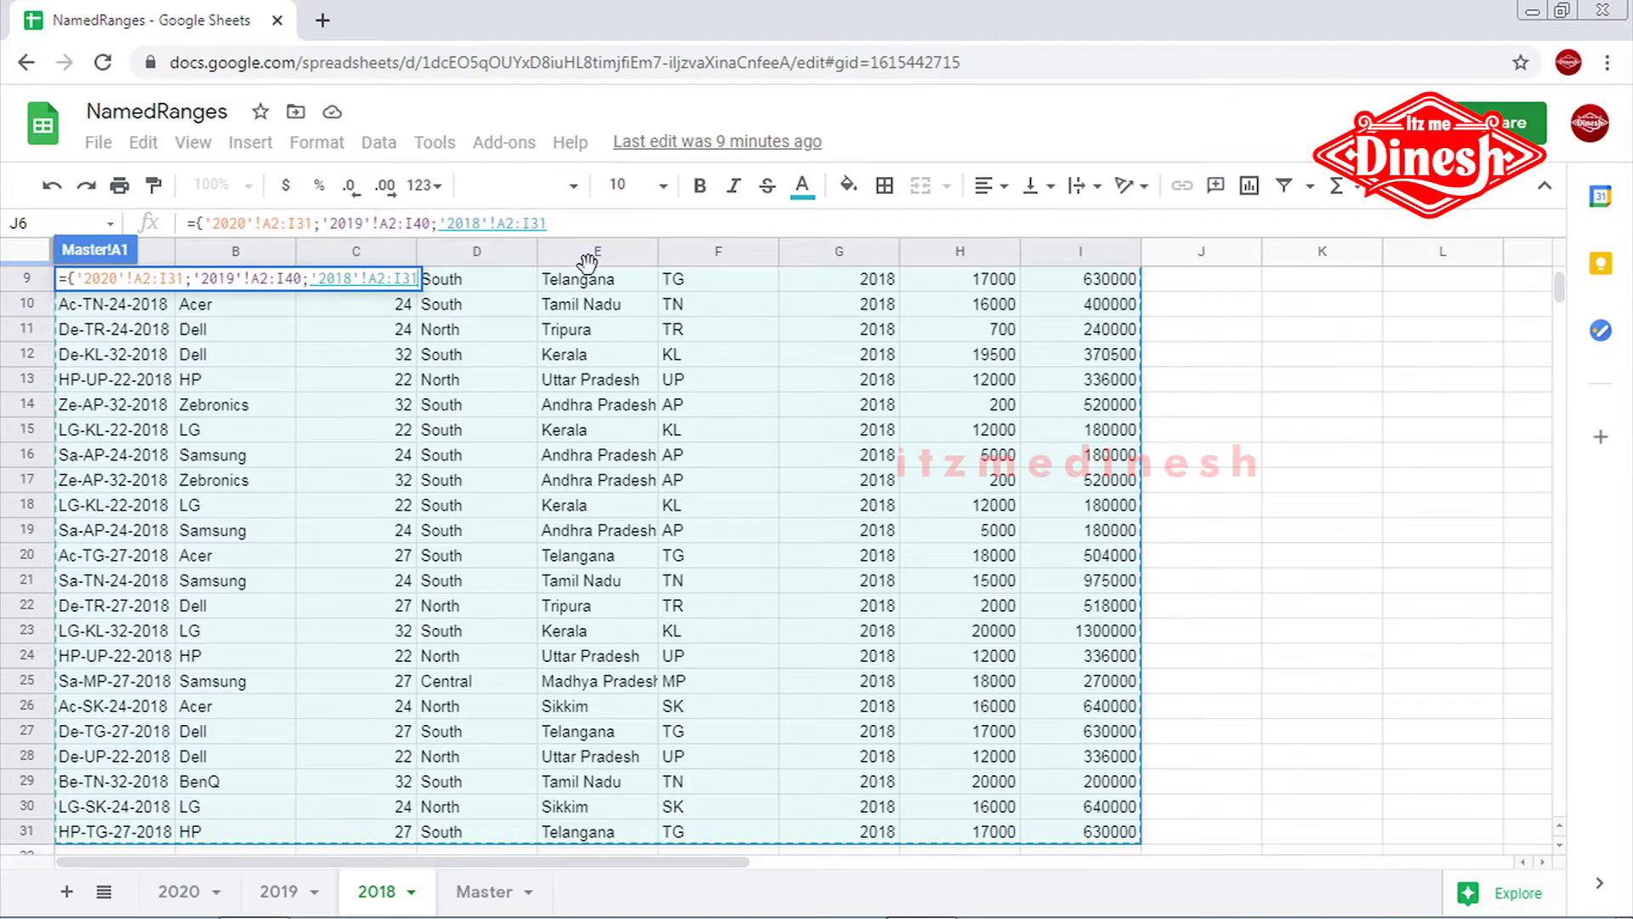
pyautogui.write('}')
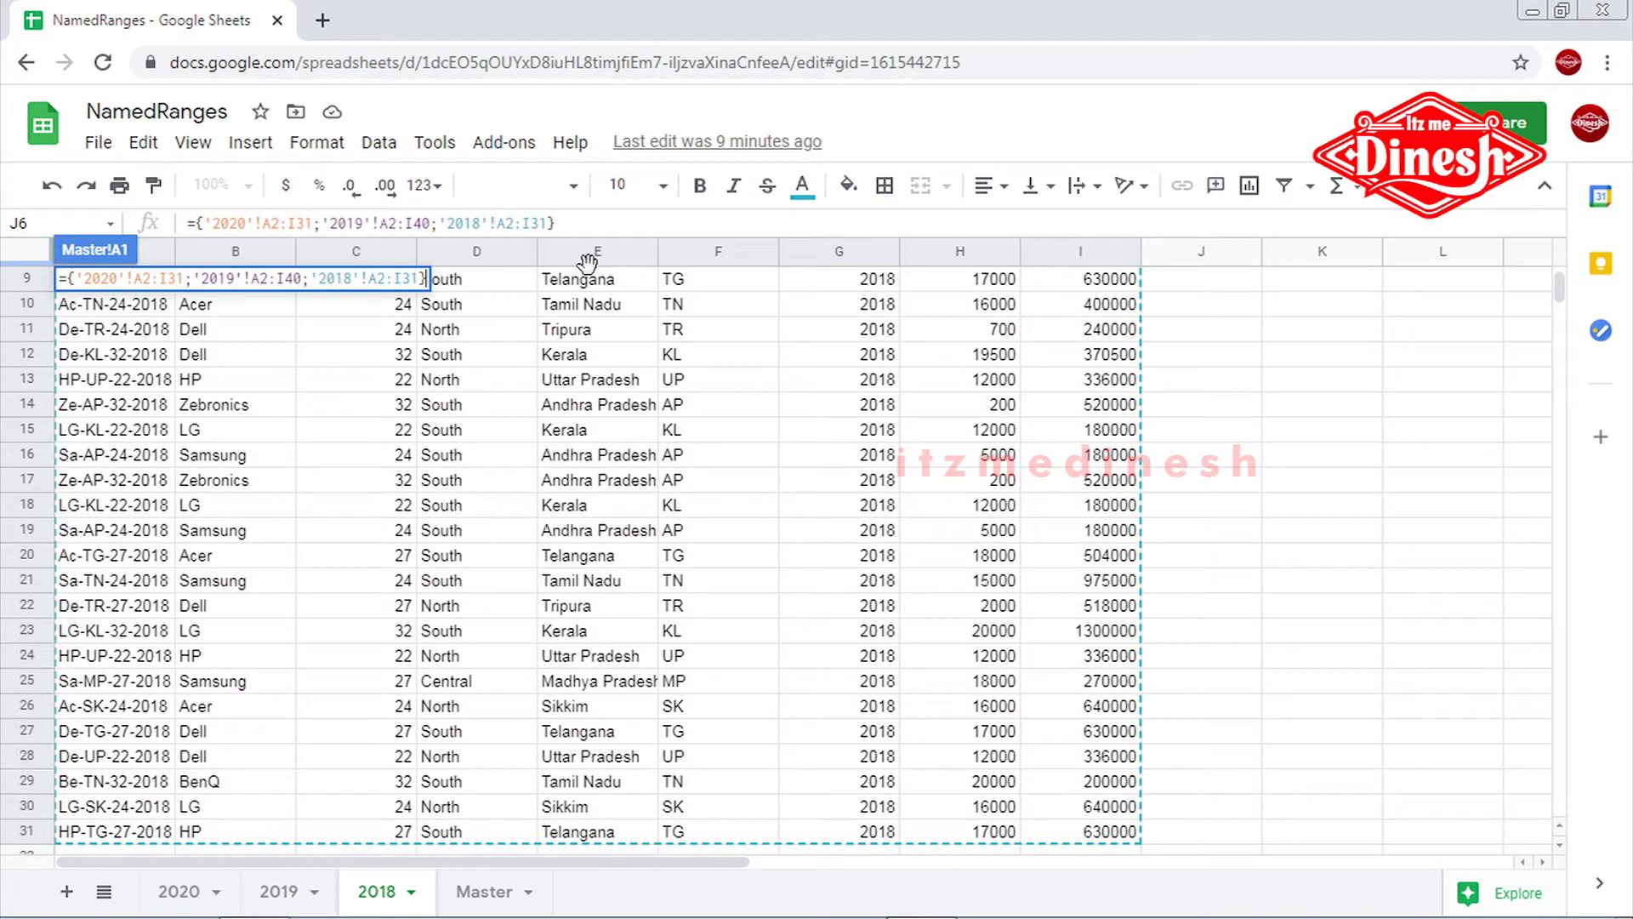
pyautogui.press('Return')
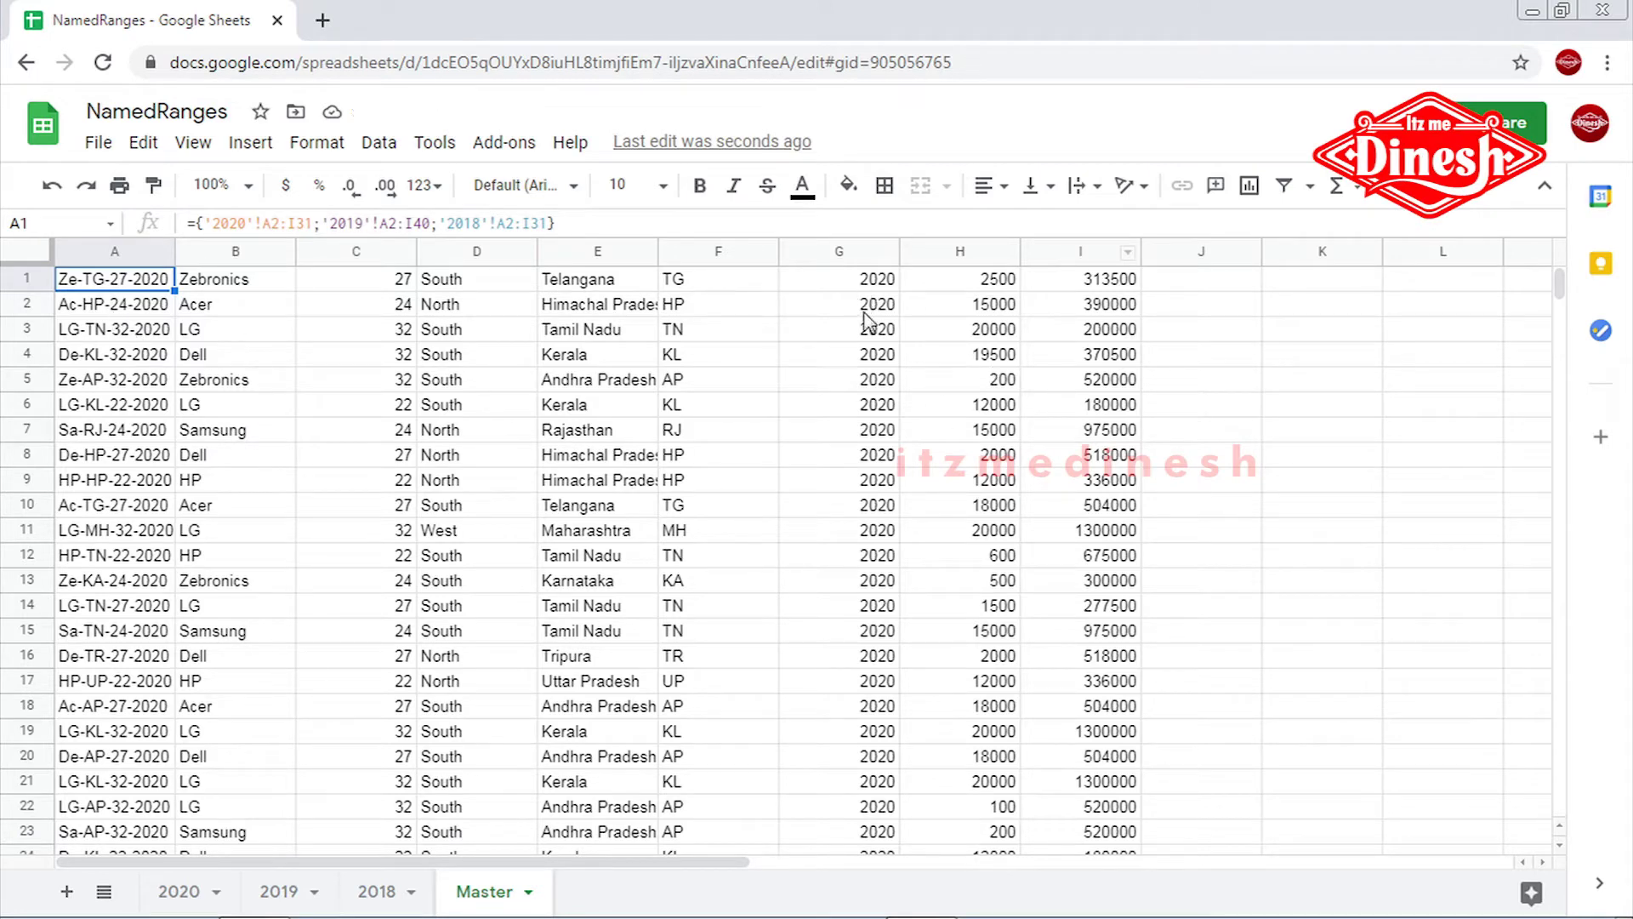
# Examine the combined Year column and formula on the Master sheet against the source rows and columns of the 2020 sheet
pyautogui.moveTo(864, 279); pyautogui.dragTo(866, 698)
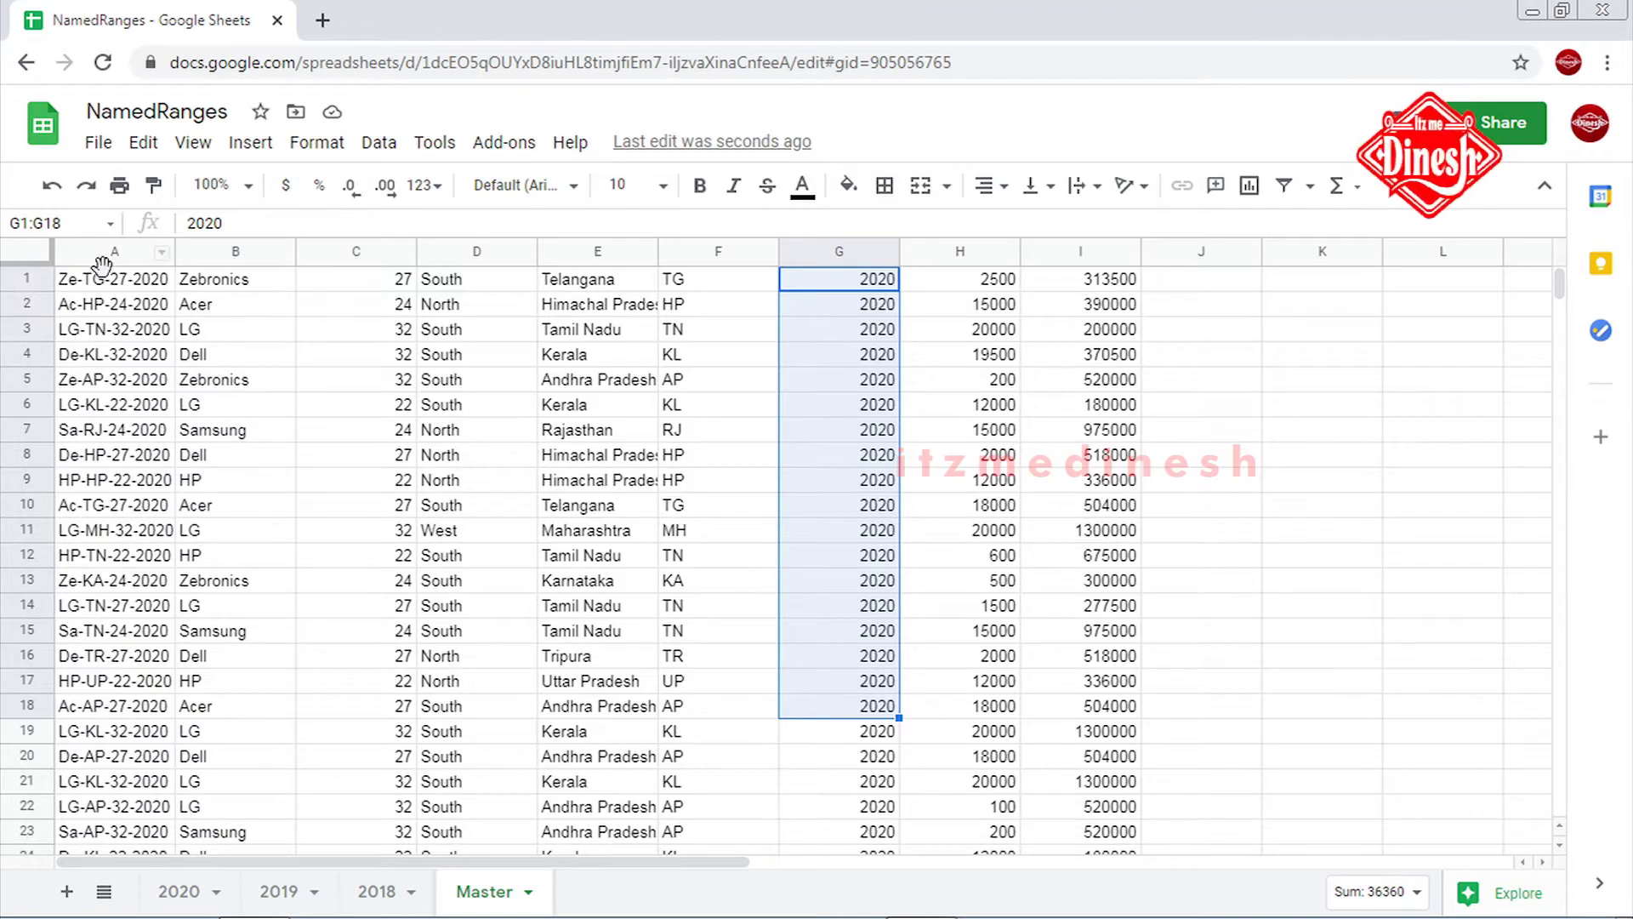
pyautogui.click(108, 284)
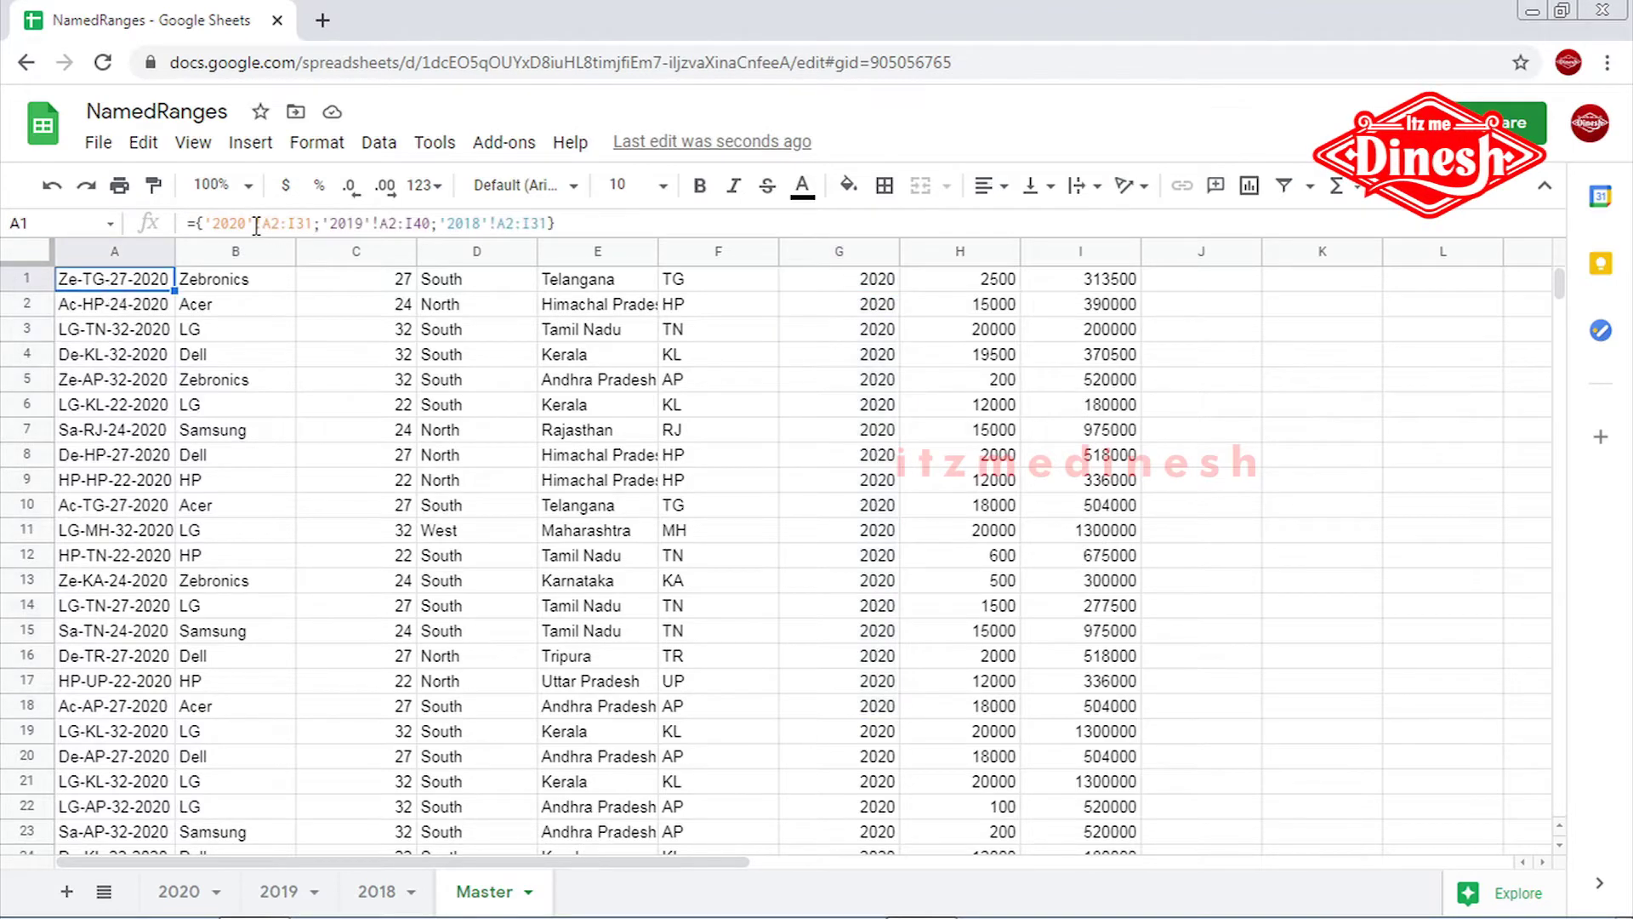
pyautogui.click(174, 892)
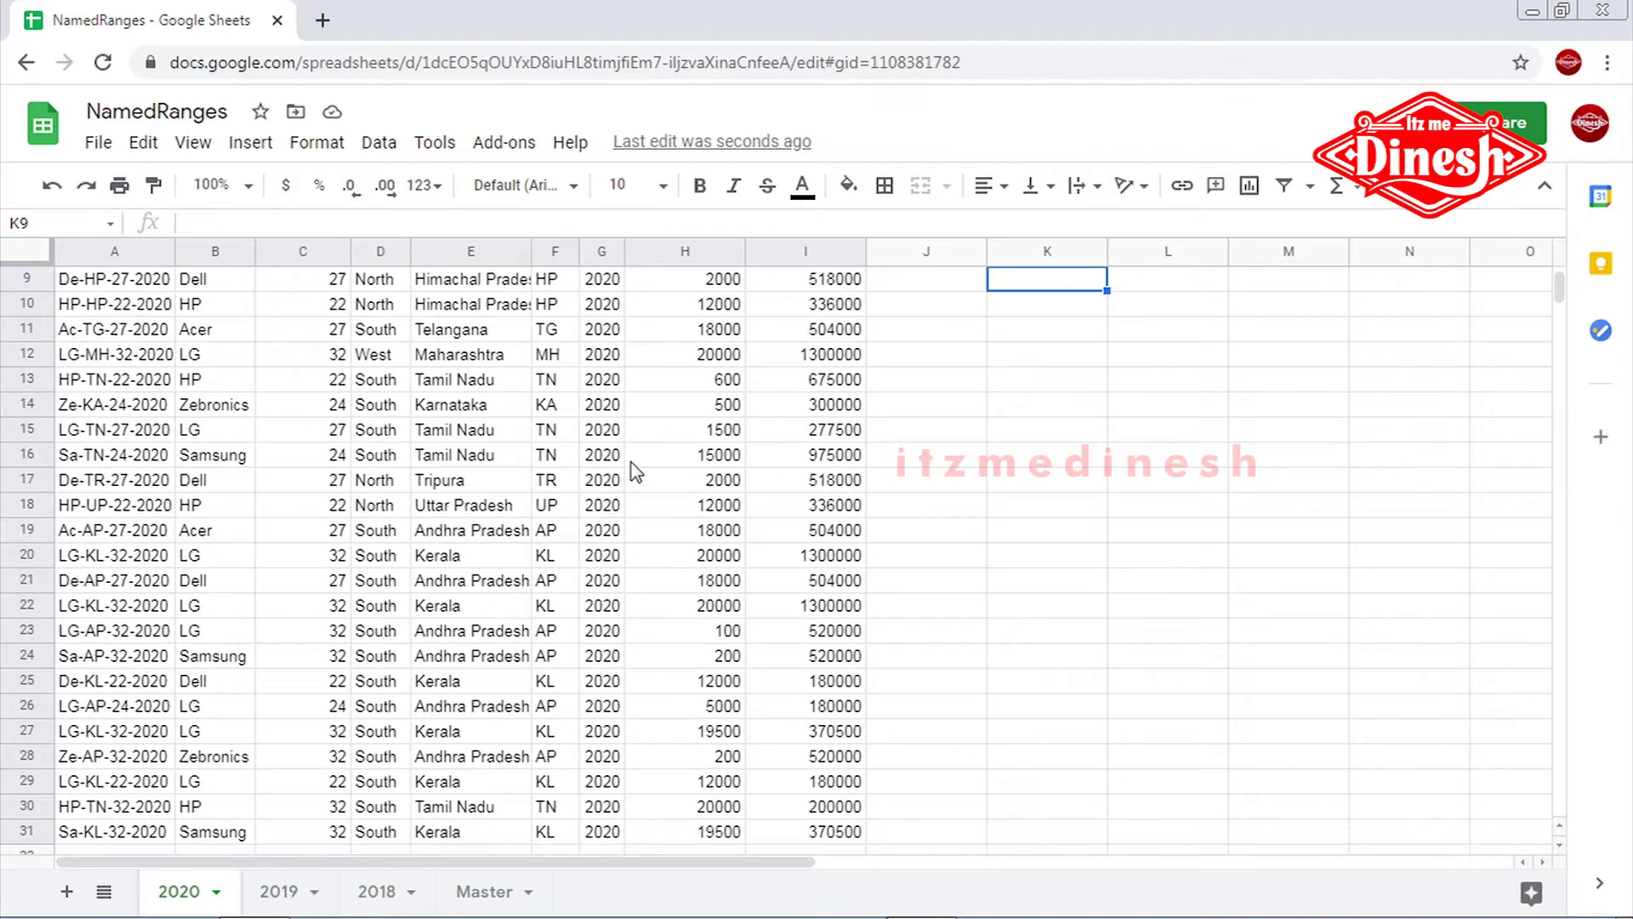
pyautogui.scroll(-2, 636, 473)
pyautogui.scroll(-4, 637, 473)
pyautogui.scroll(2, 639, 473)
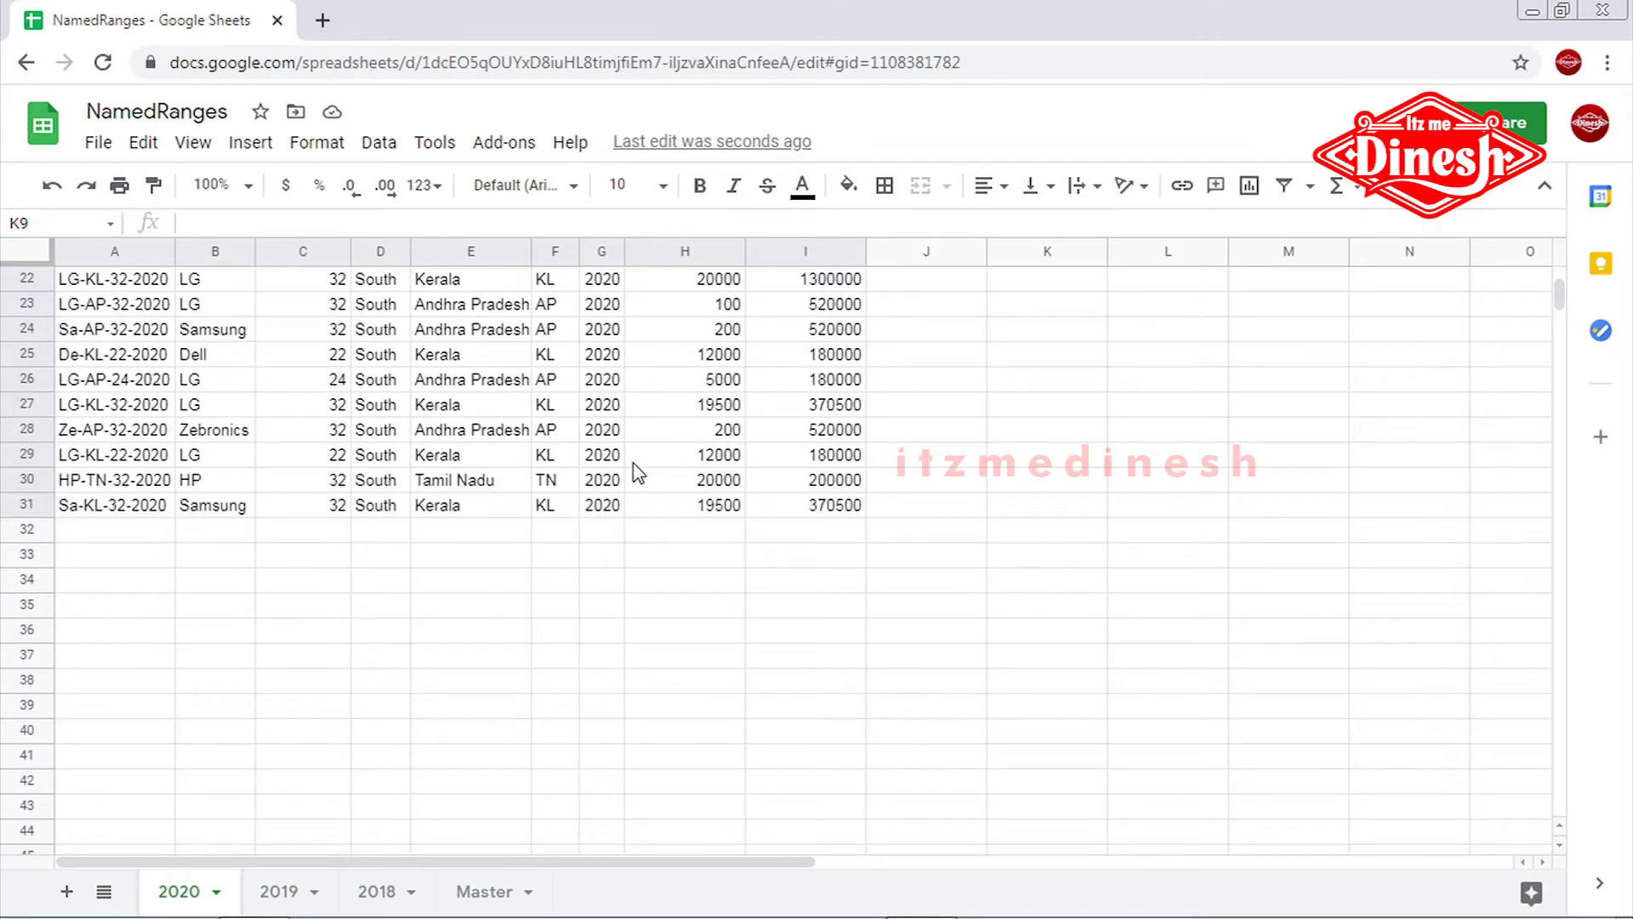
pyautogui.scroll(6, 638, 473)
pyautogui.scroll(-1, 638, 473)
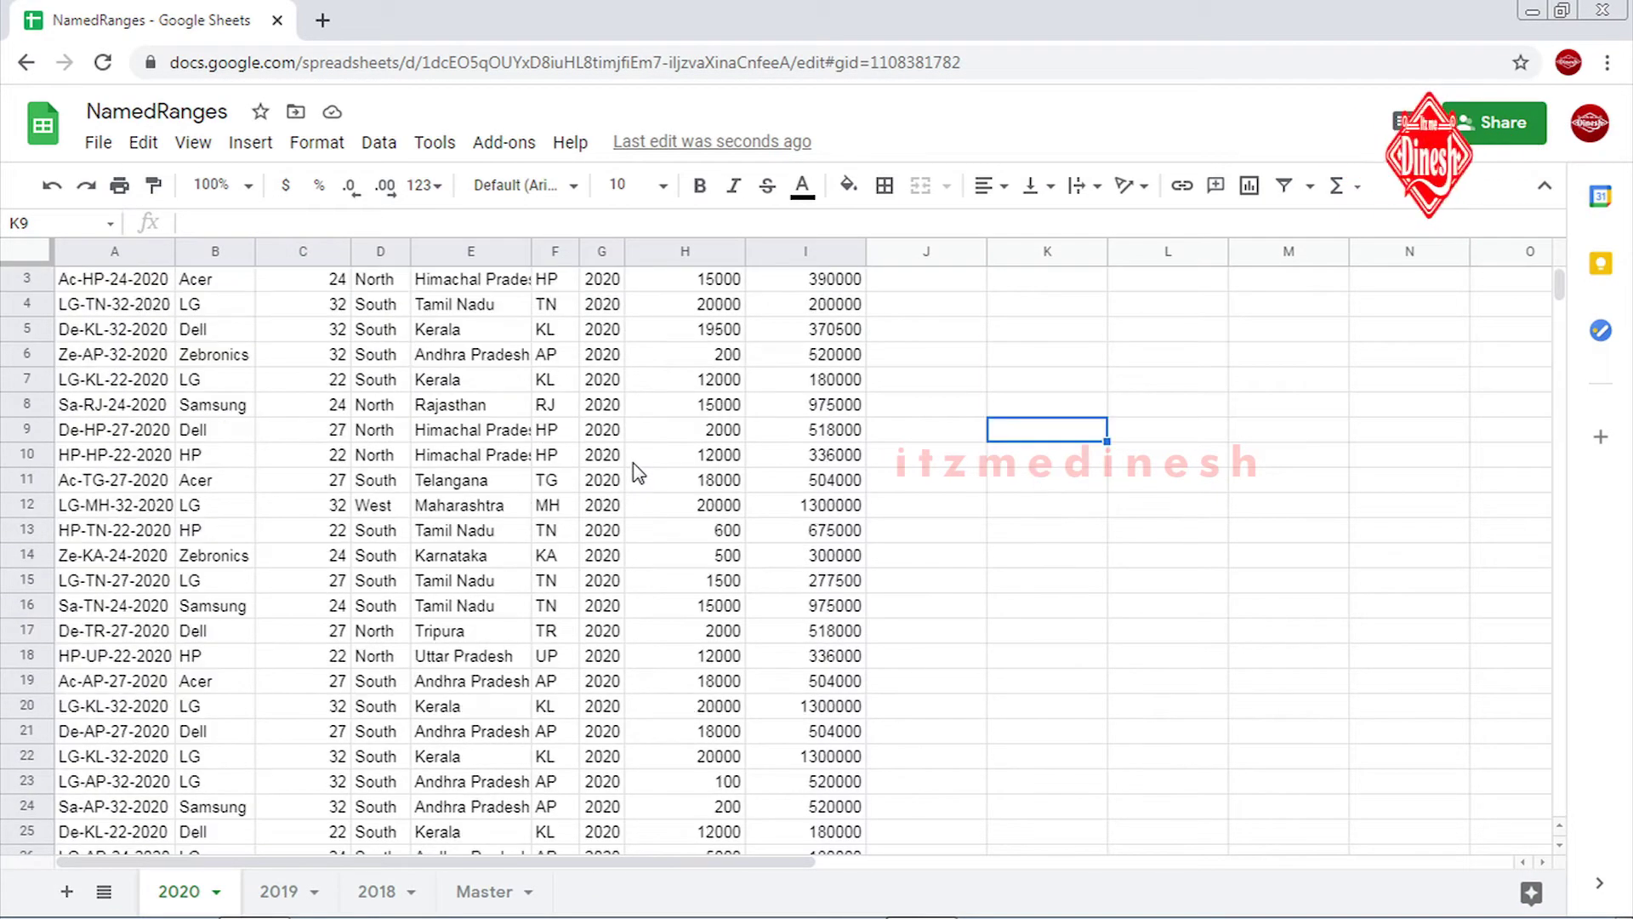
pyautogui.scroll(1, 638, 473)
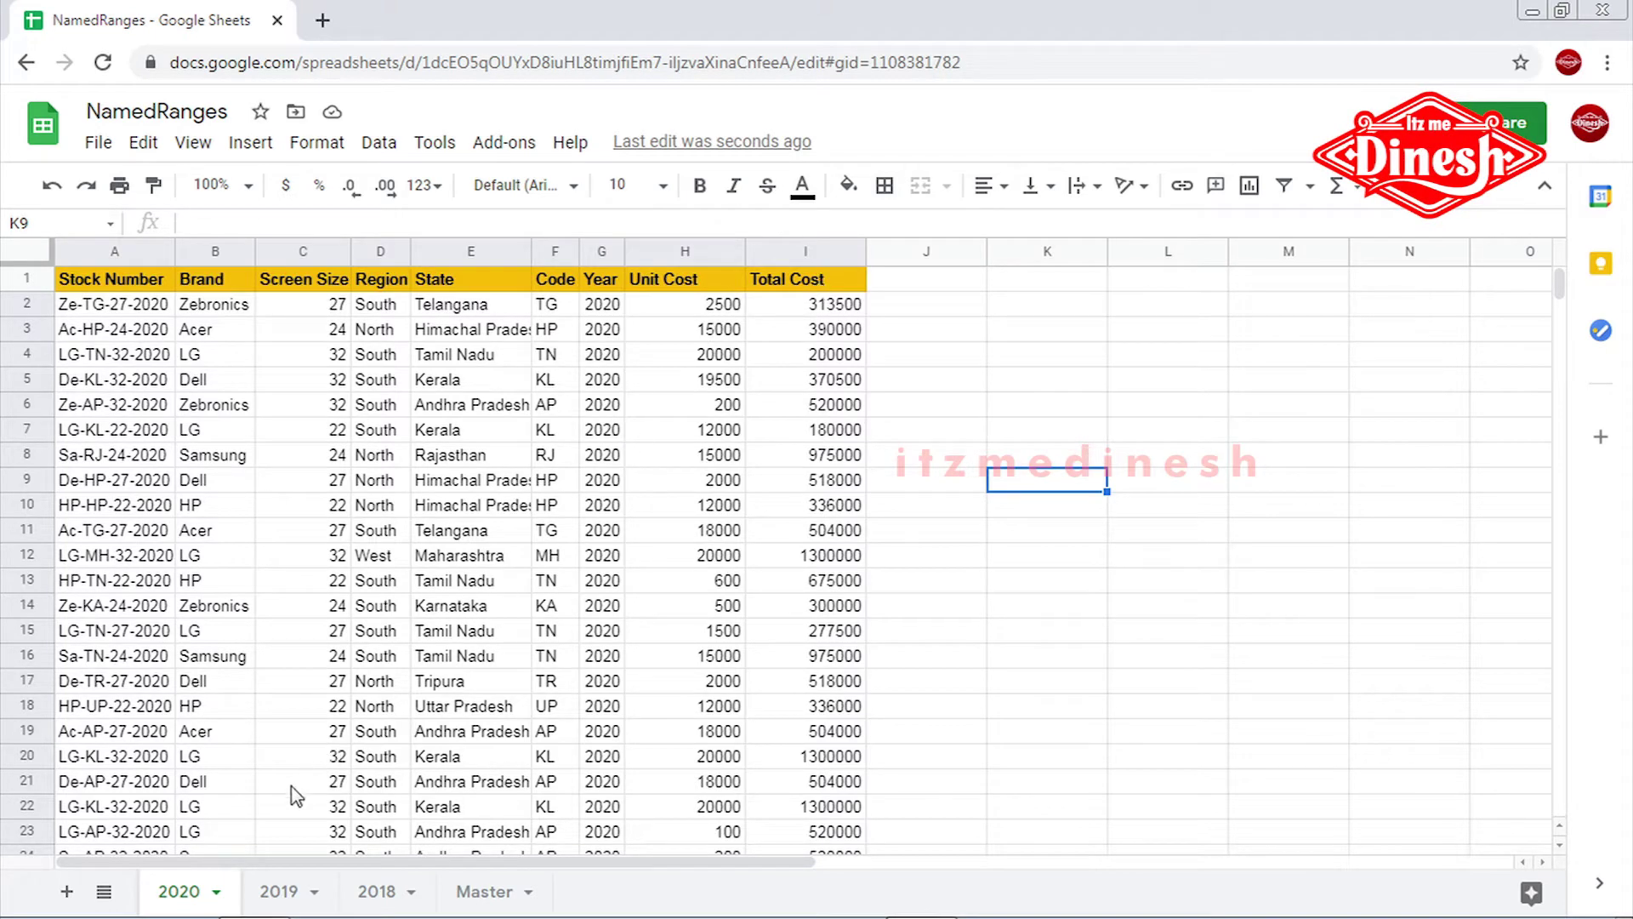
pyautogui.click(806, 251)
pyautogui.click(482, 891)
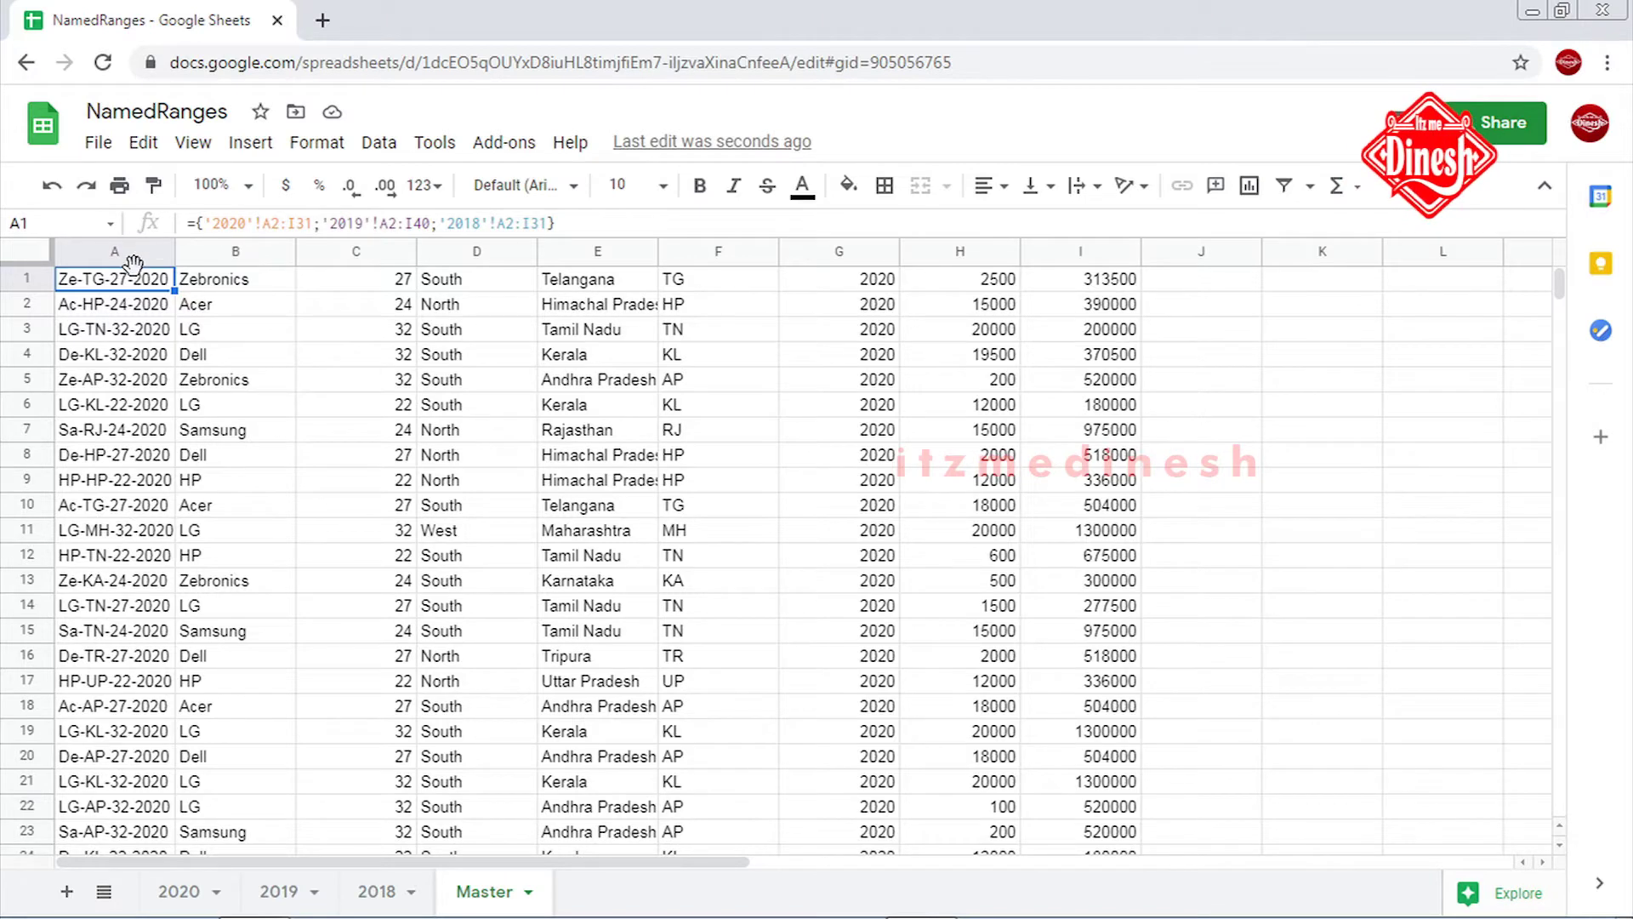
# Replace the array formula in Master cell A1 with the heading "Sum of Total Cost" and enter 2020 in A2
pyautogui.press('Delete')
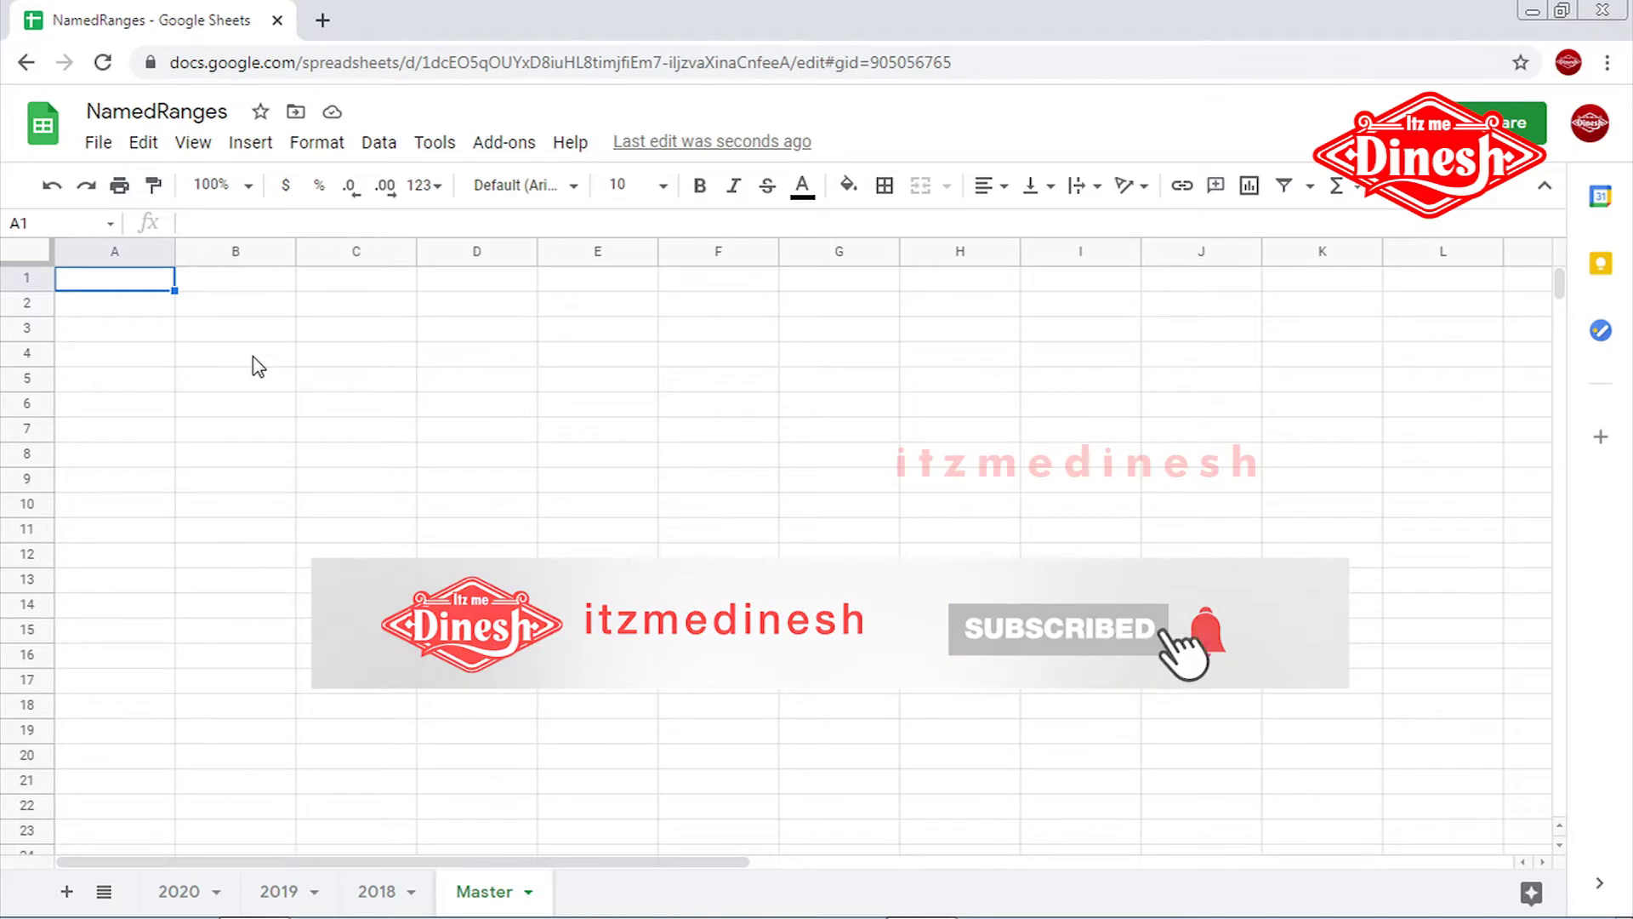
pyautogui.write('Sum of')
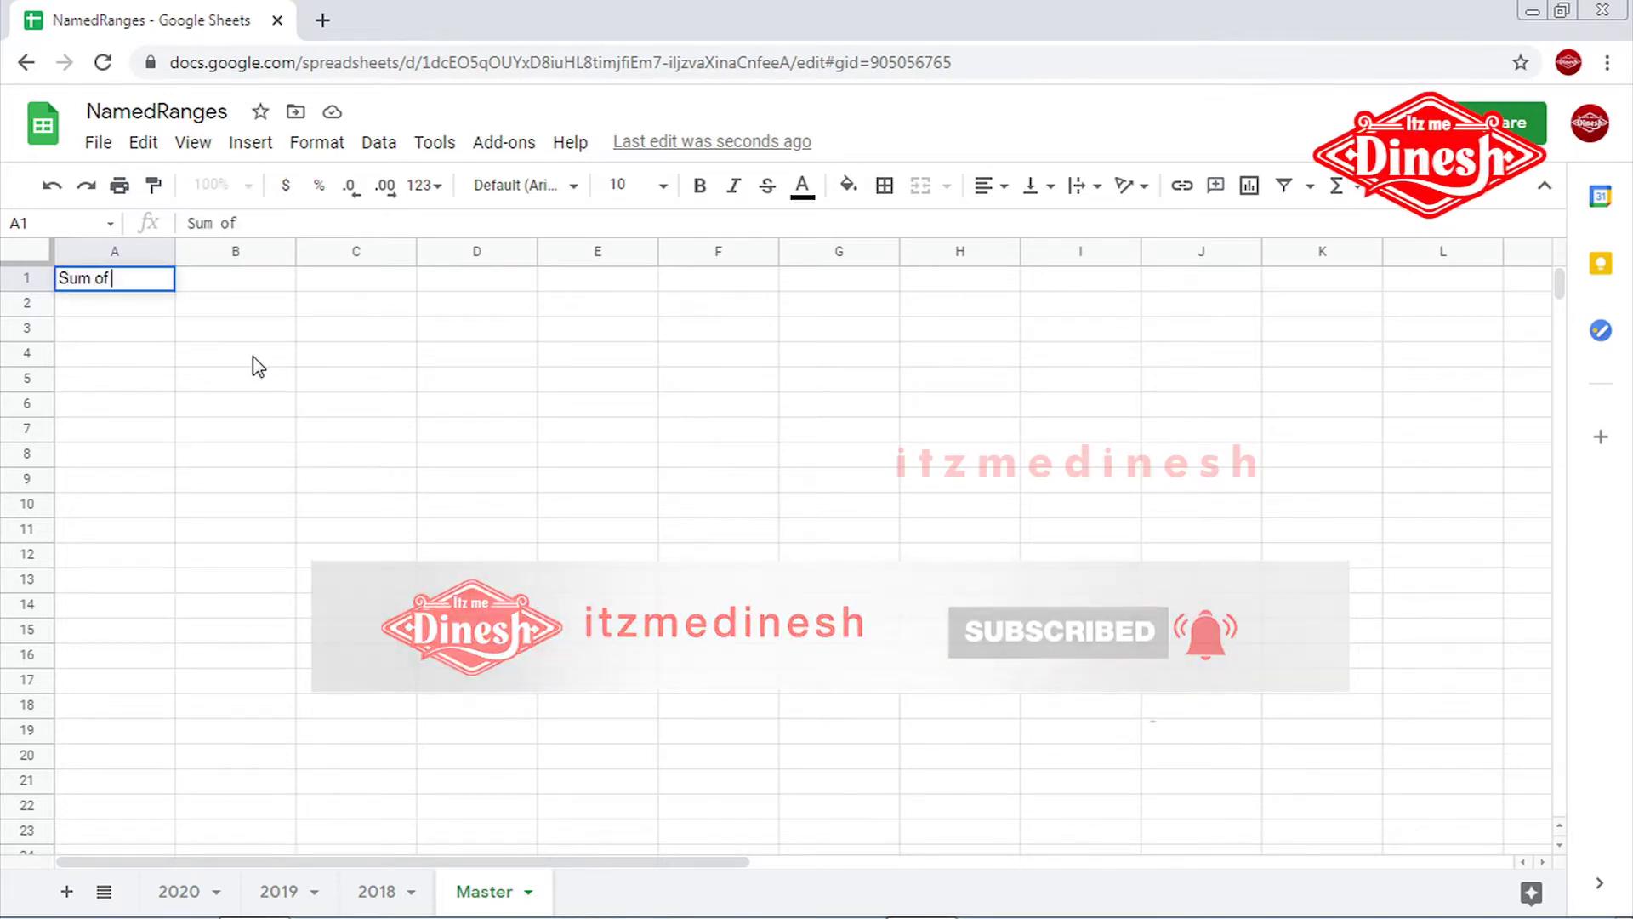
pyautogui.write(' Total COs')
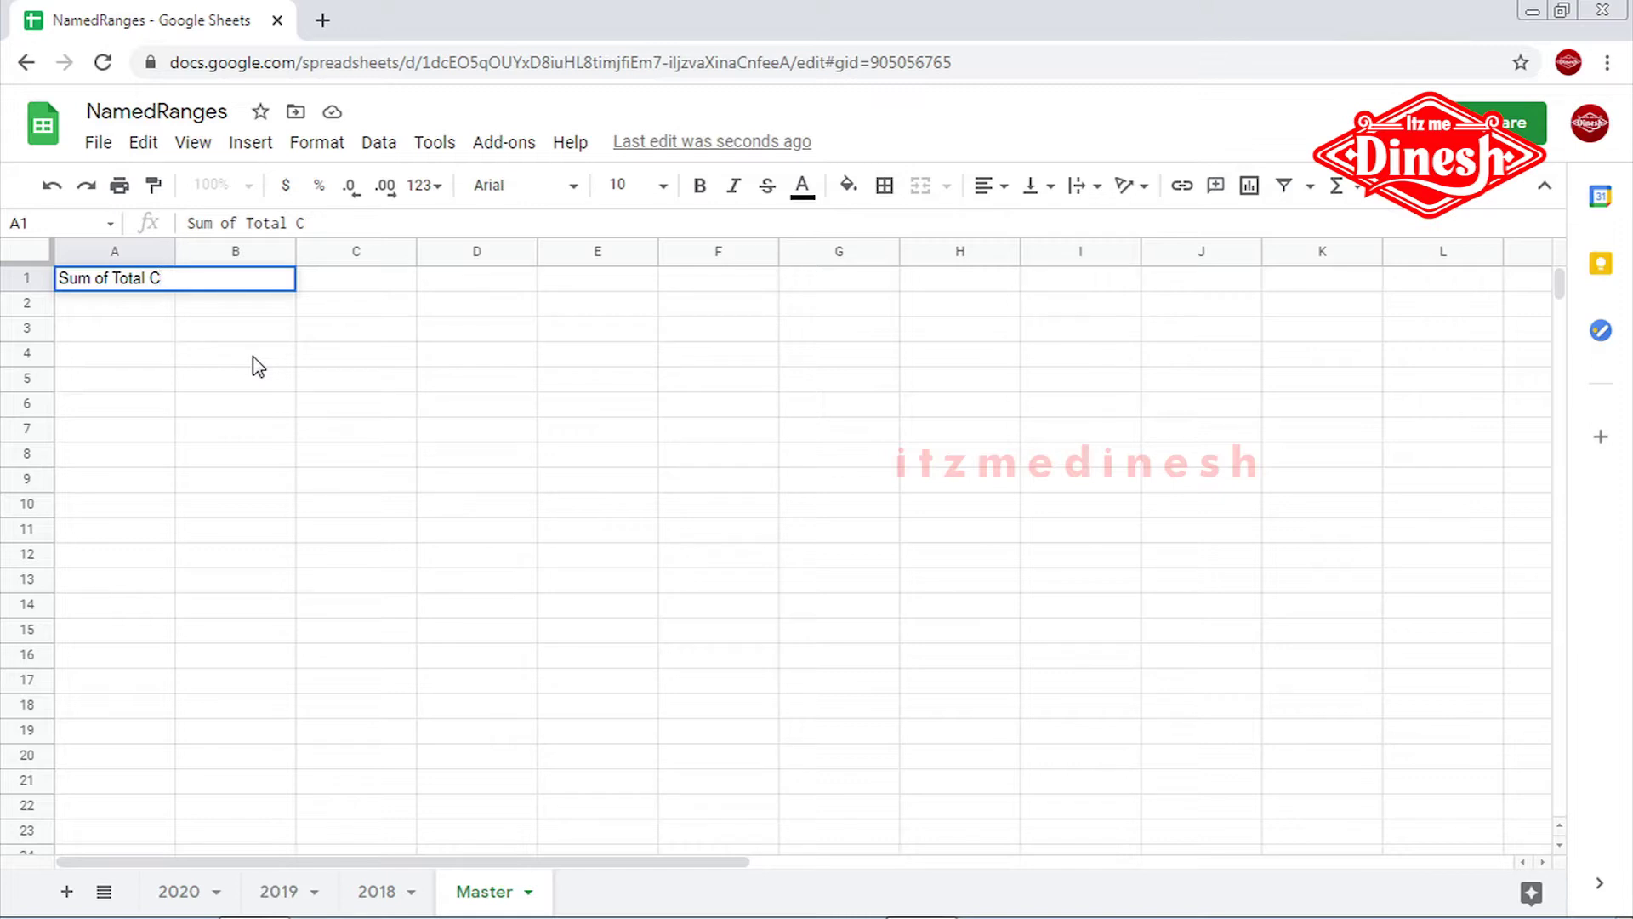
pyautogui.press('Return')
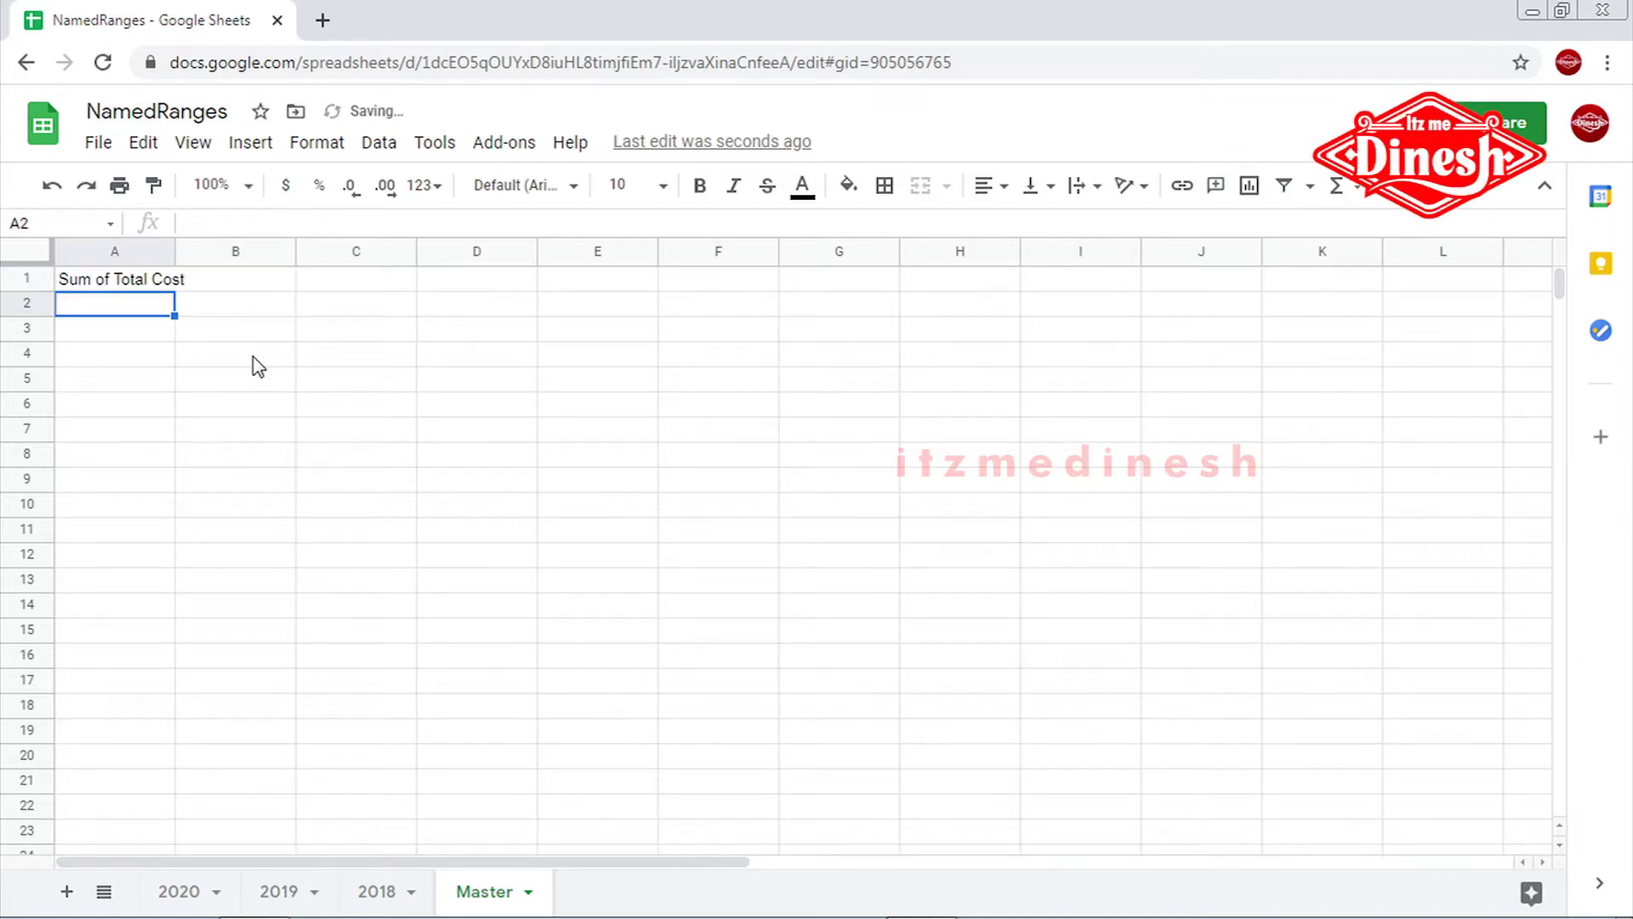
pyautogui.write('2020')
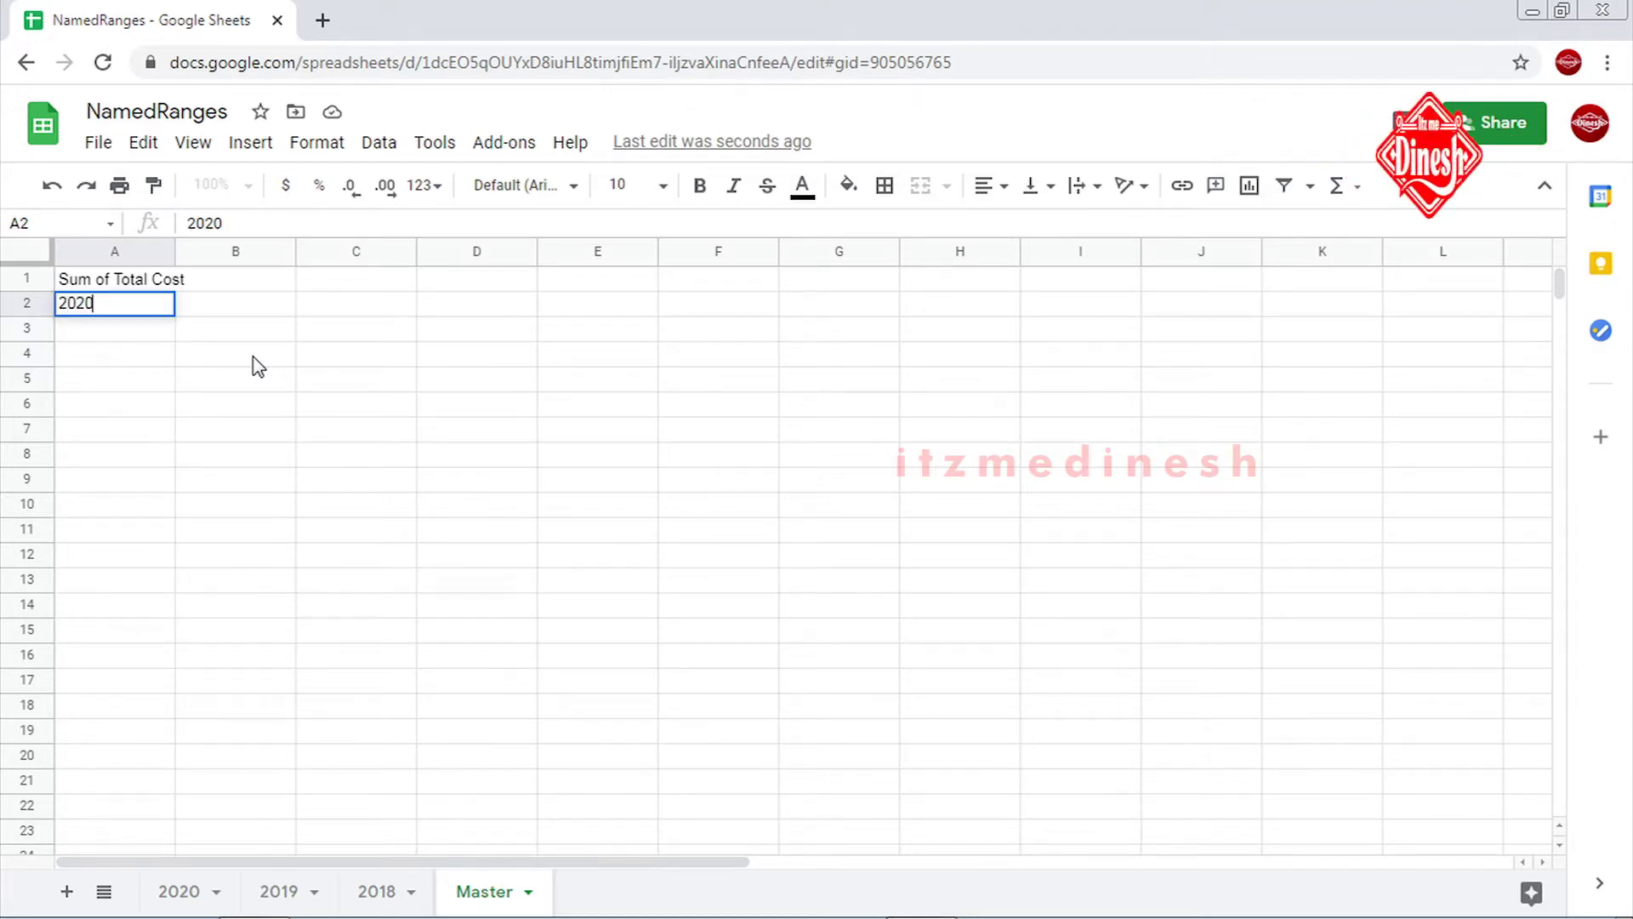
pyautogui.press('Tab')
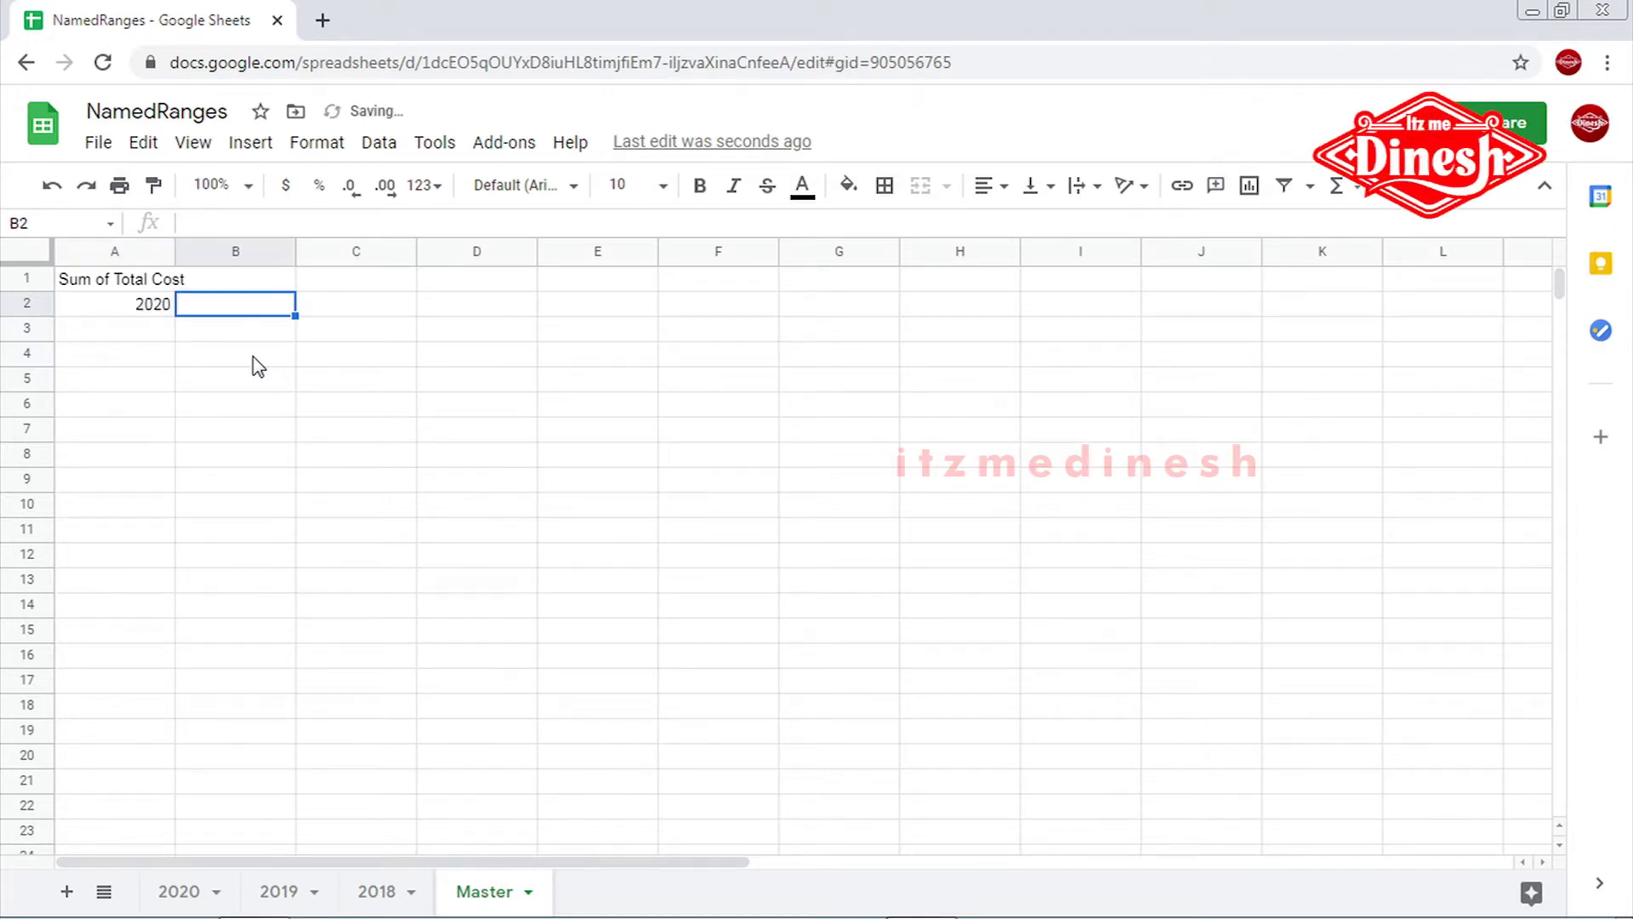
# Check the Total Cost column on the 2020 sheet and try to start a SUM formula in Master cell B2
pyautogui.click(180, 907)
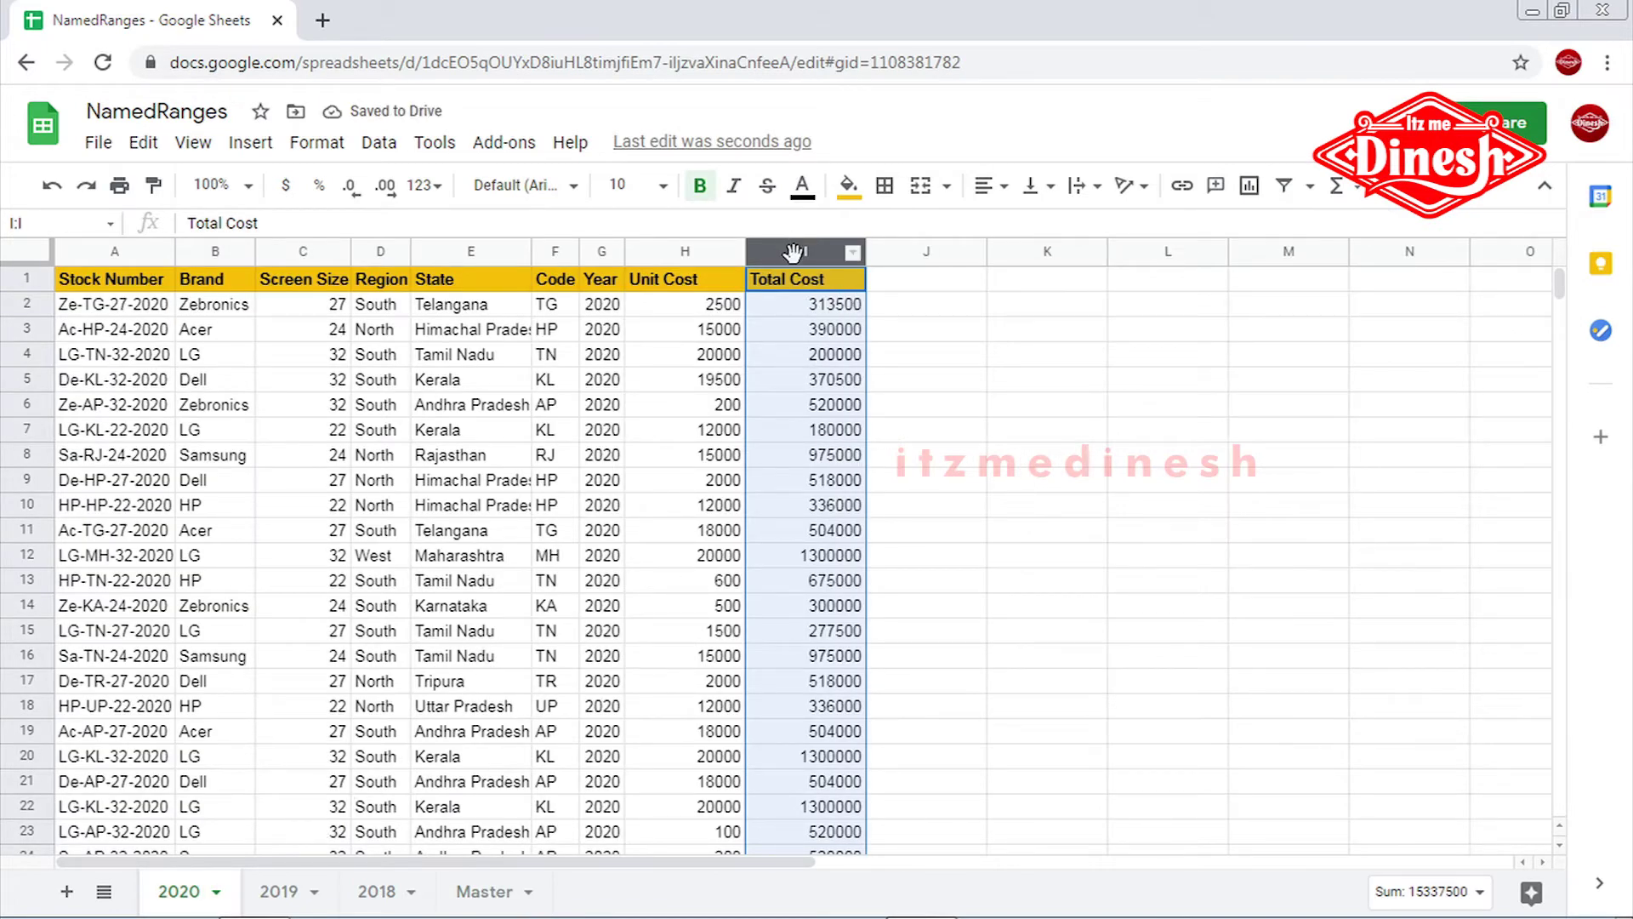
pyautogui.click(902, 334)
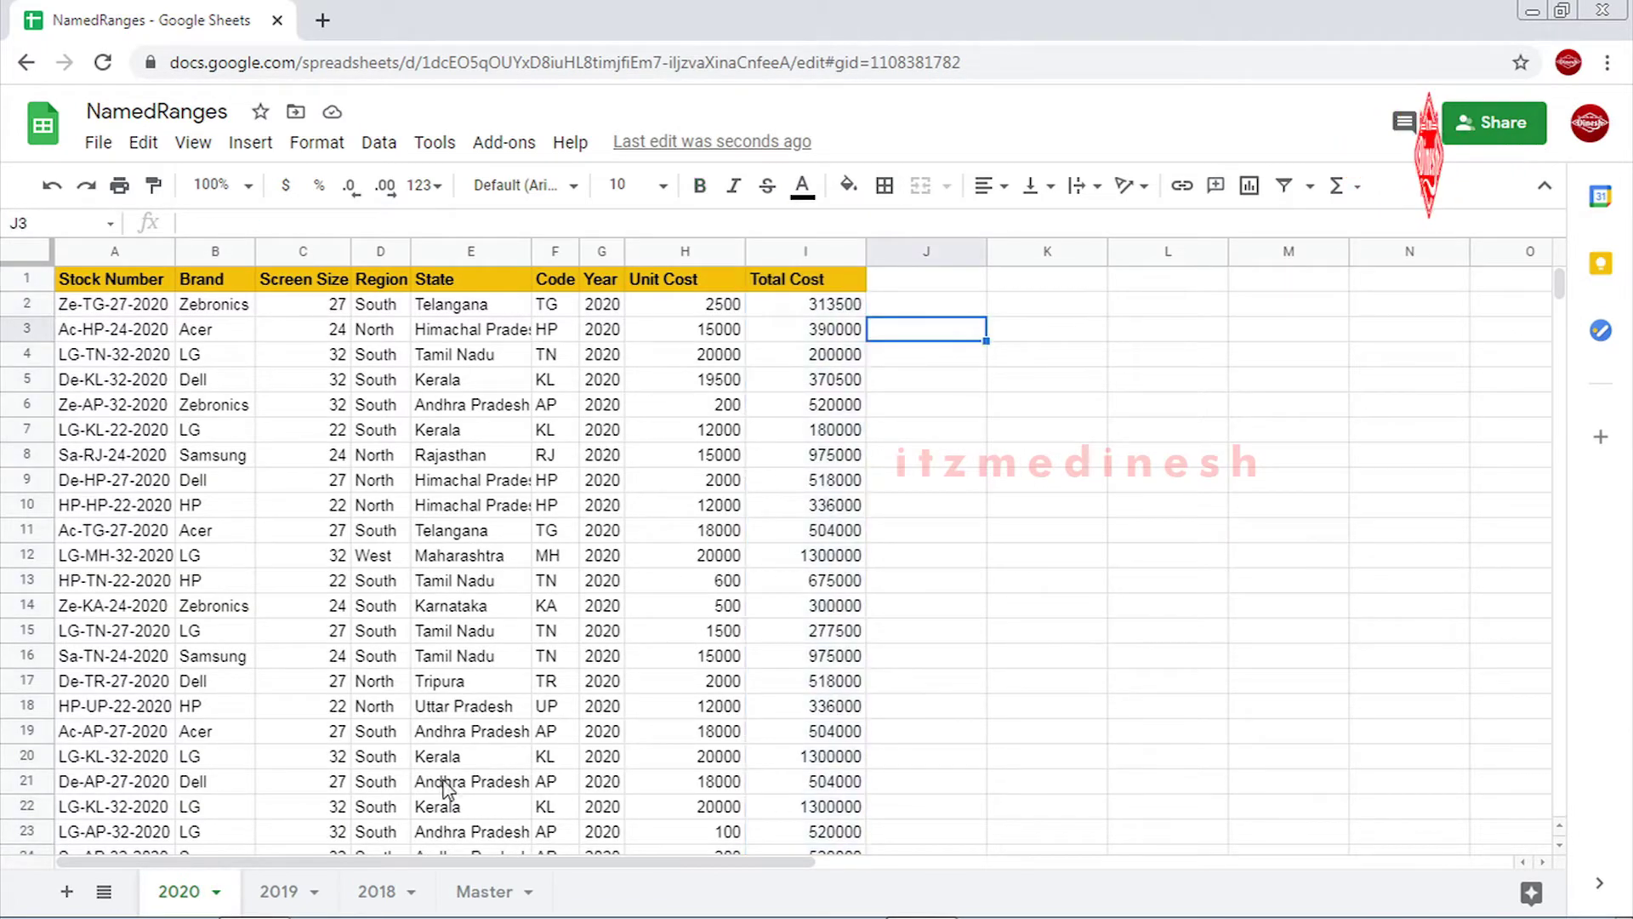
pyautogui.click(472, 900)
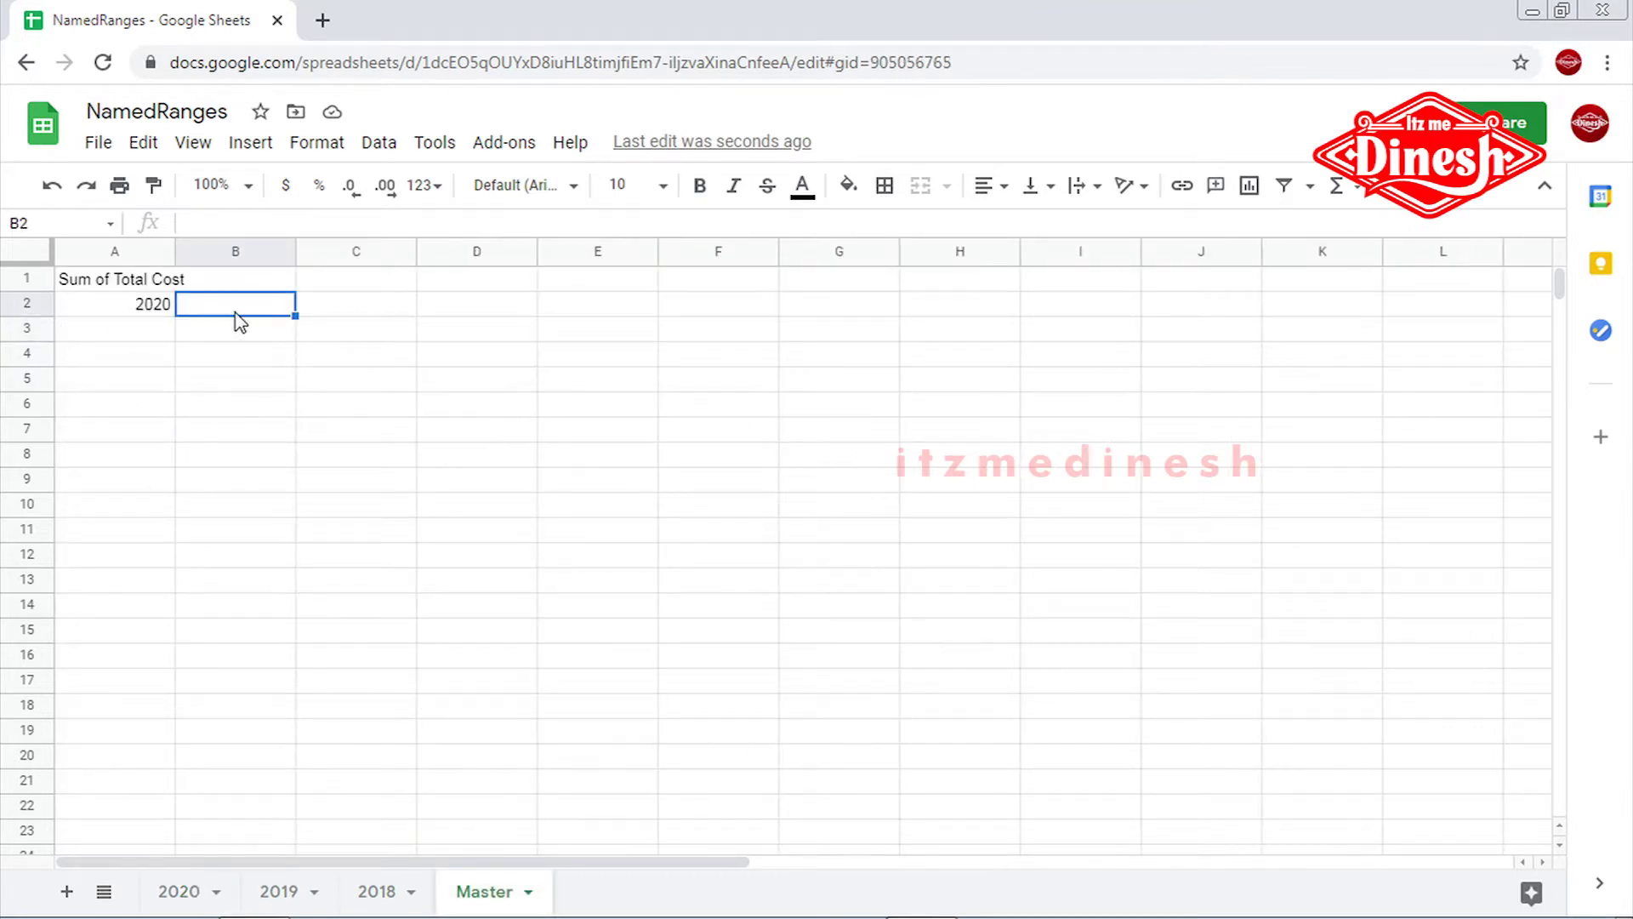
pyautogui.write('=sum')
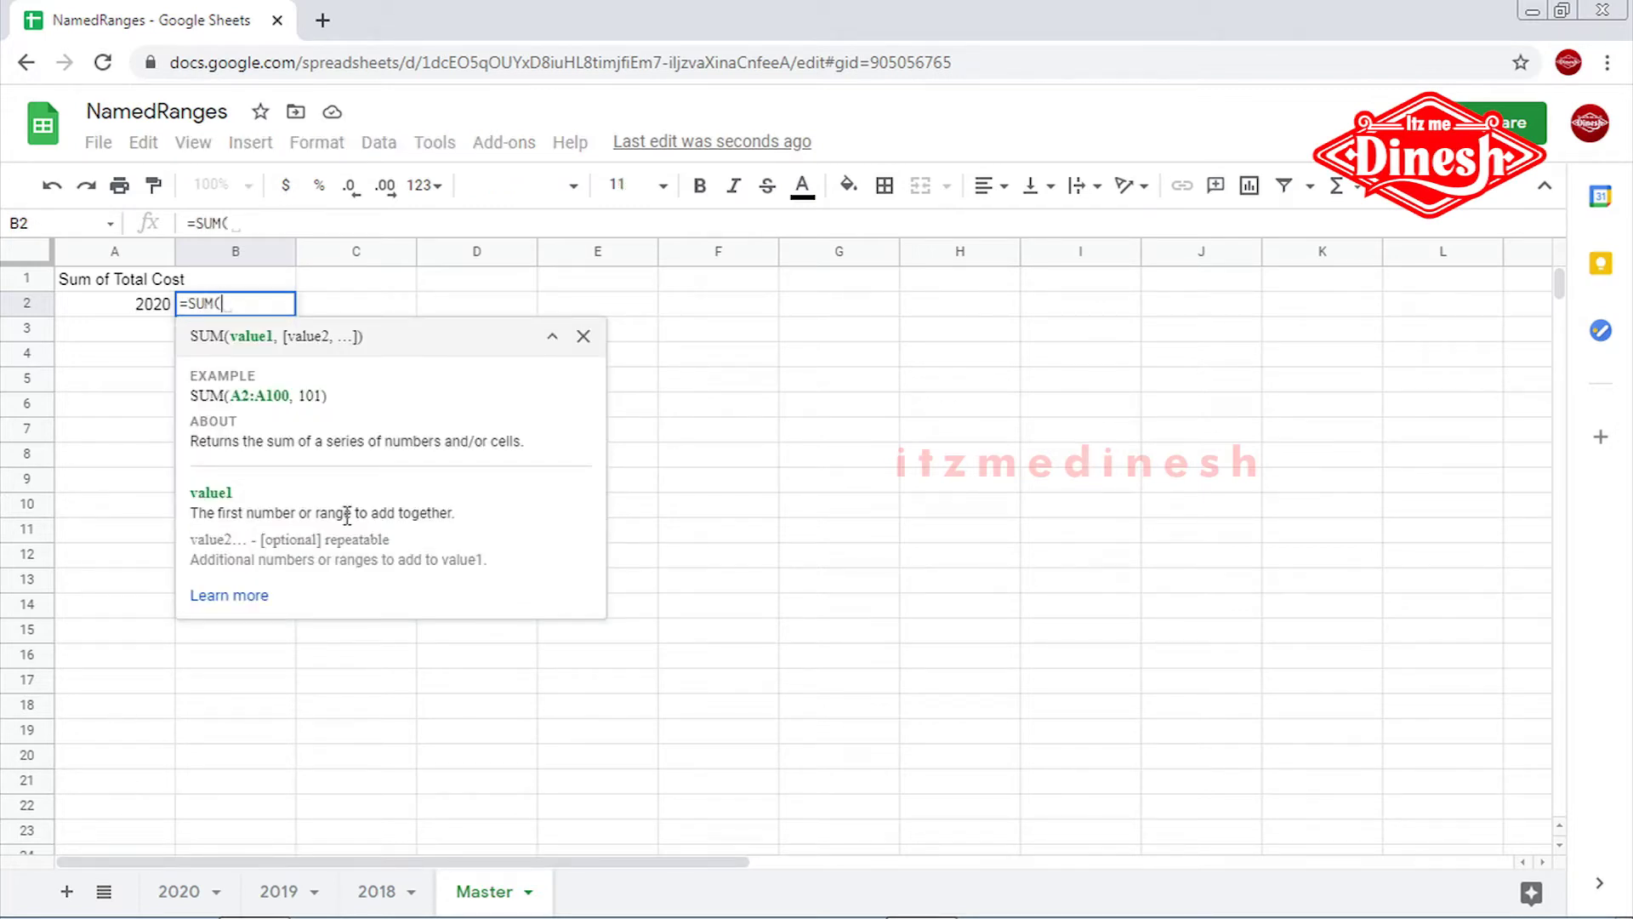
pyautogui.press('Escape')
# Select the Total Cost values I2:I31 on the 2020 sheet and look up the command for named ranges
pyautogui.click(180, 890)
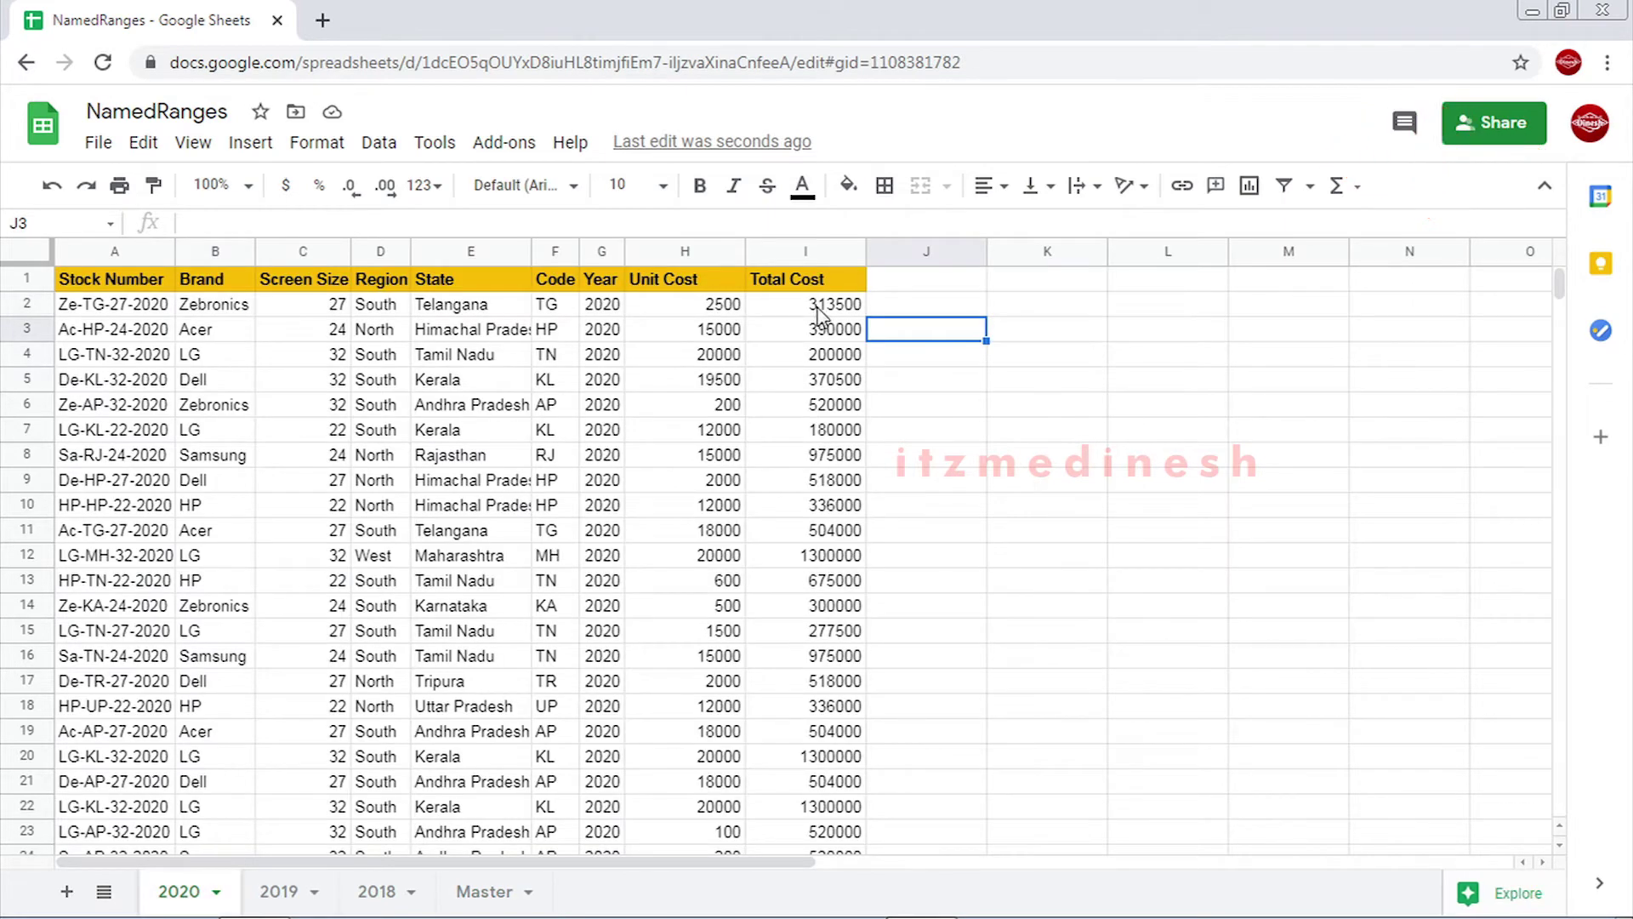
pyautogui.click(822, 311)
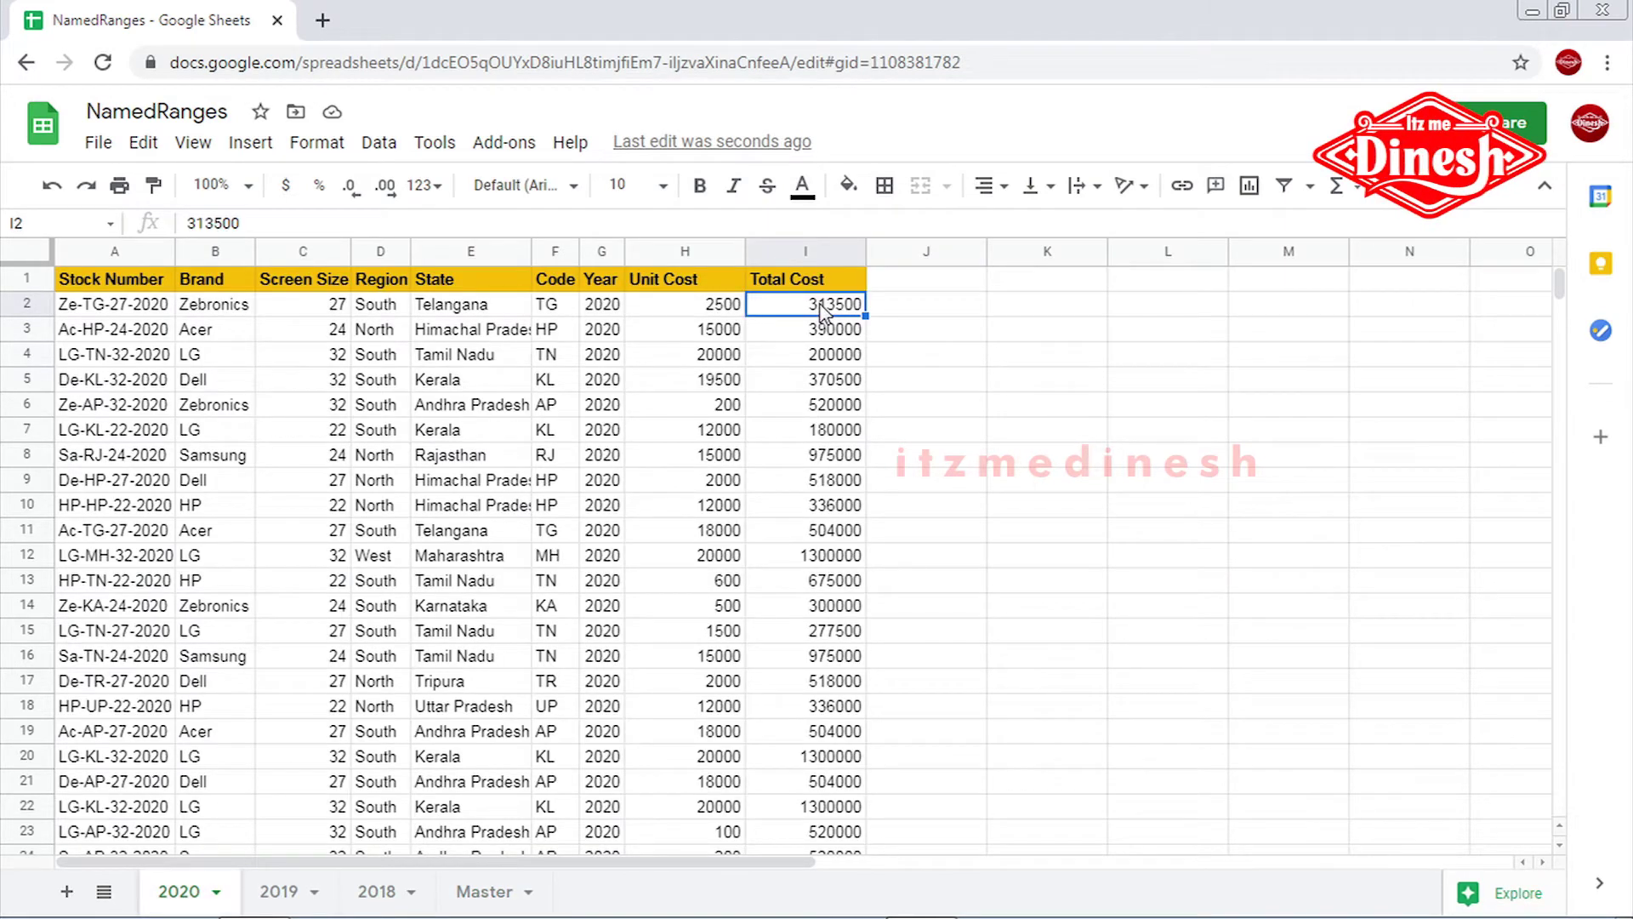
pyautogui.hotkey('ctrl', 'shift', 'Down')
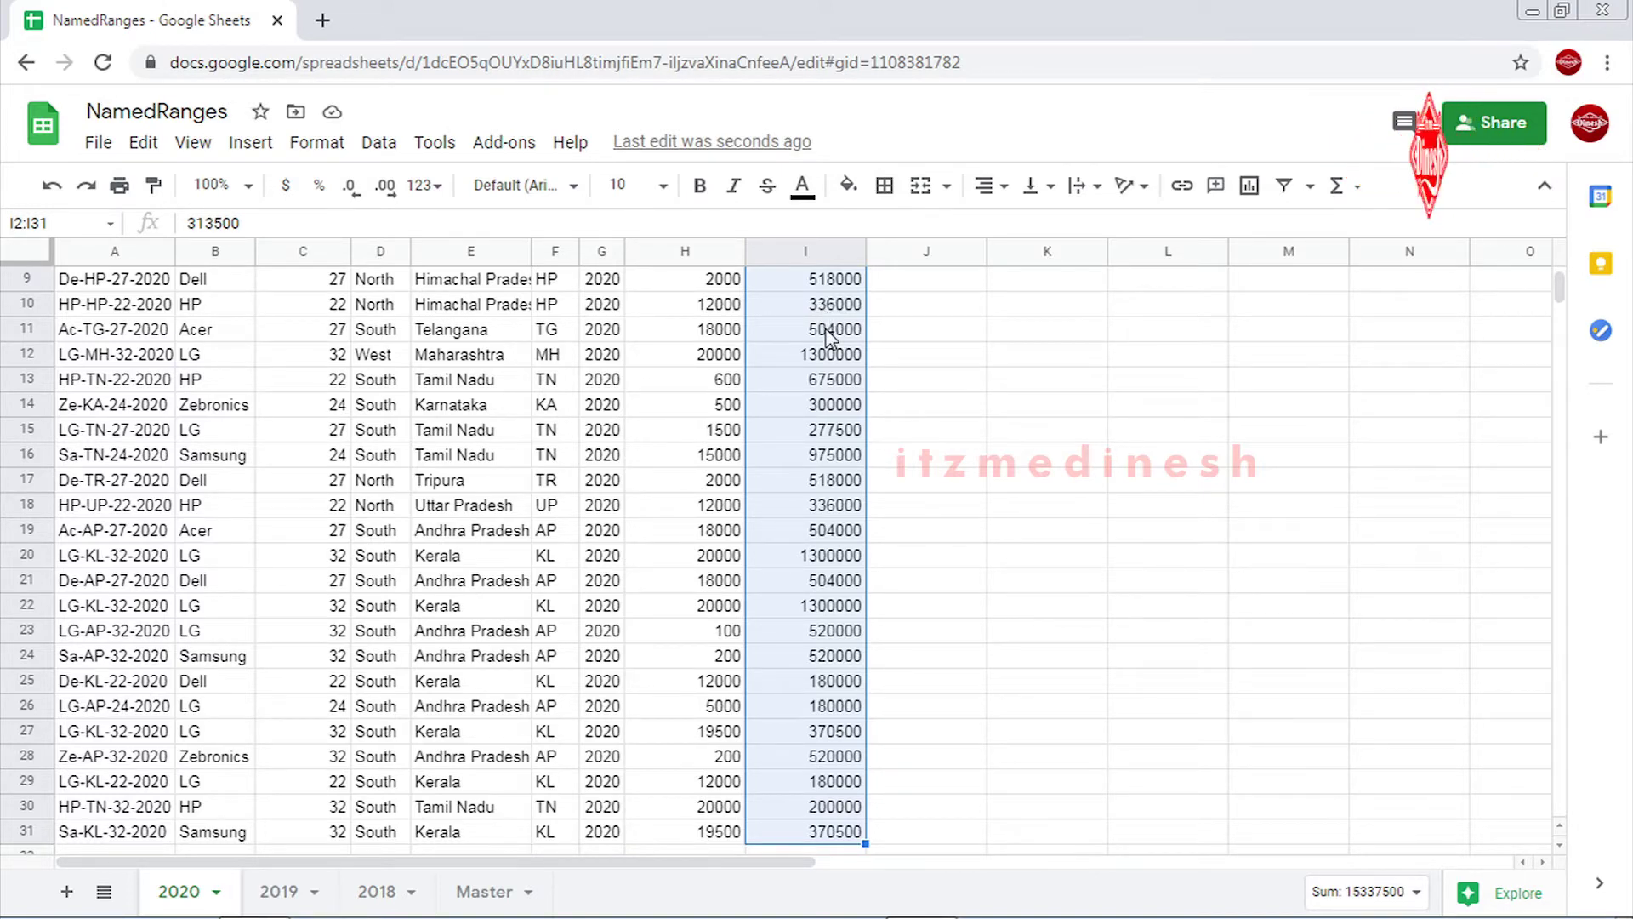
pyautogui.click(380, 146)
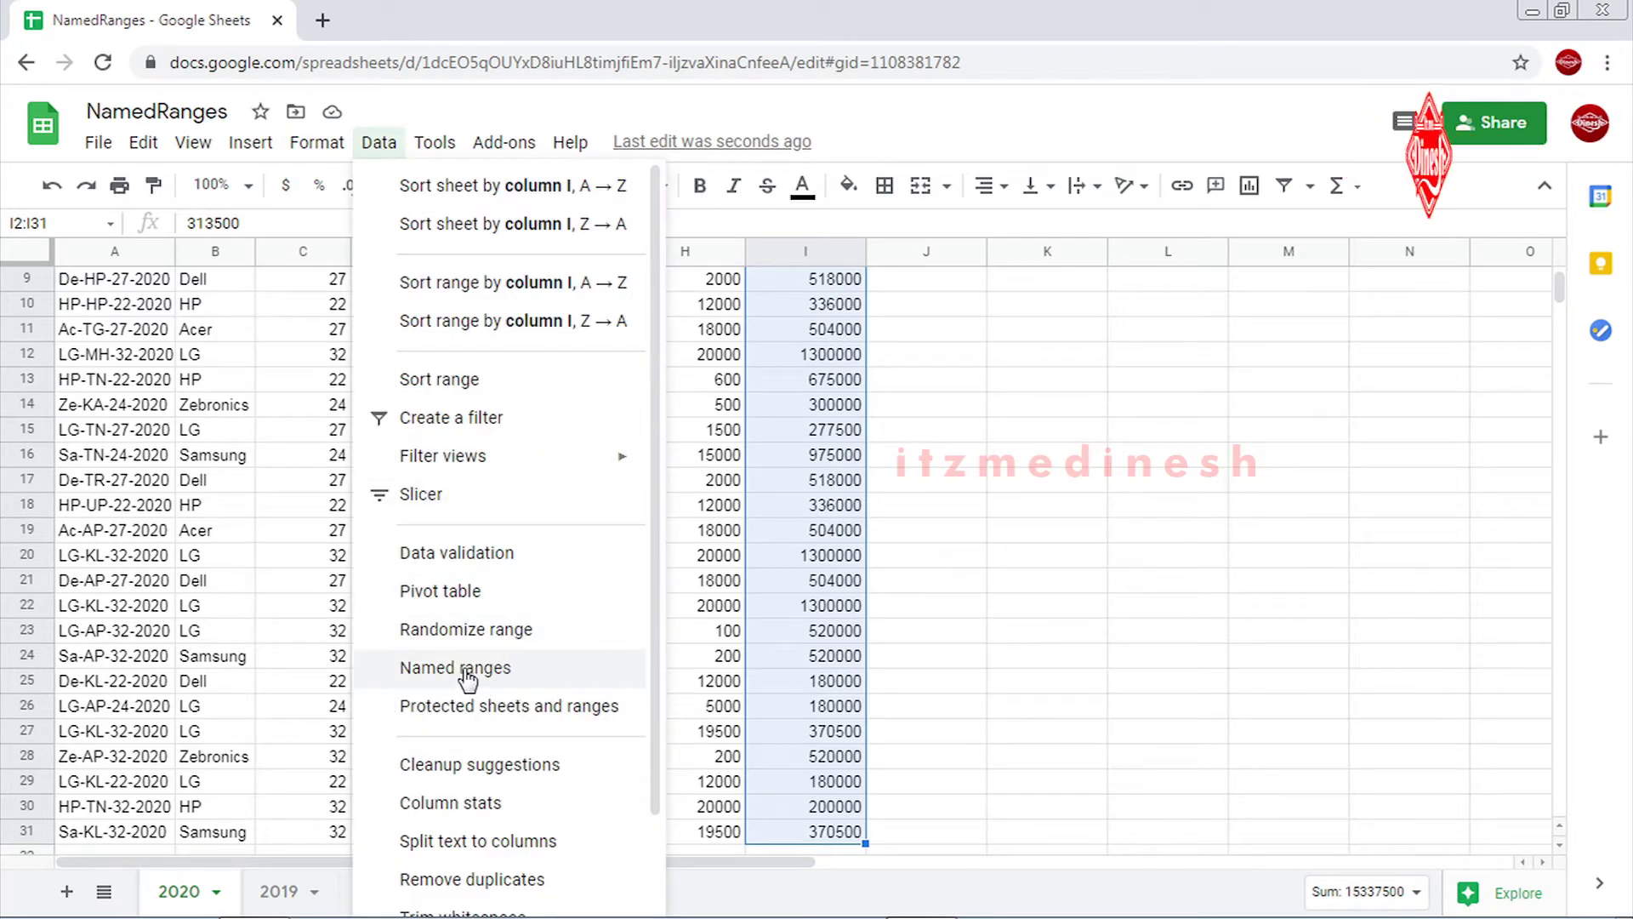
pyautogui.click(809, 369)
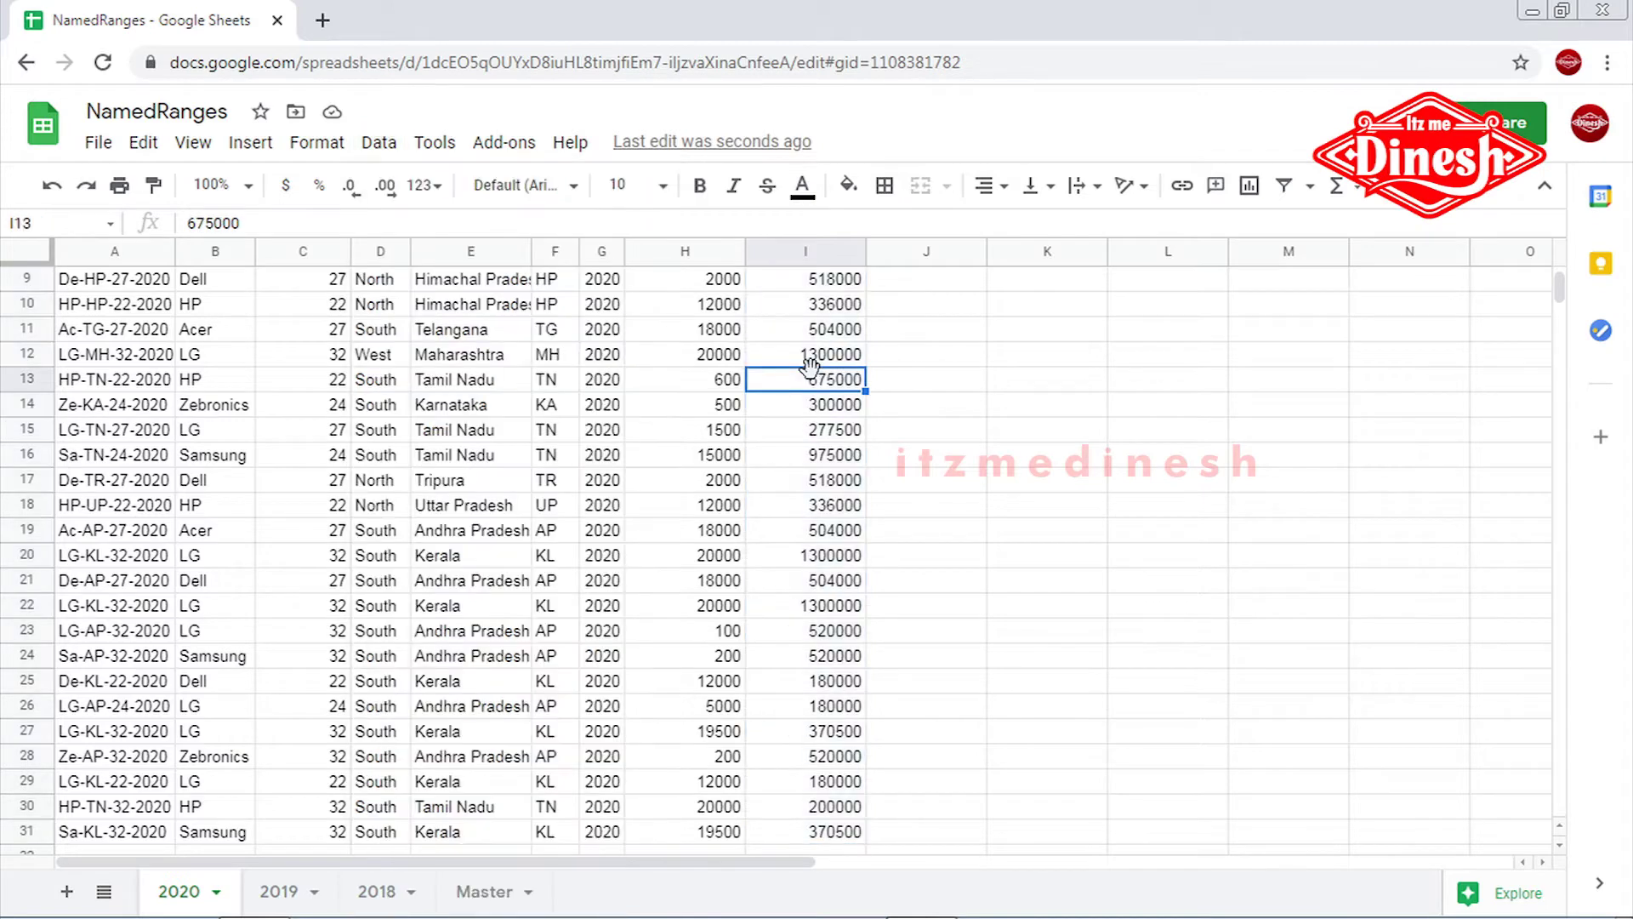
# Define the Total Cost values I2:I31 on the 2020 sheet as a named range called TotalCost2020
pyautogui.click(823, 306)
pyautogui.hotkey('ctrl', 'Up')
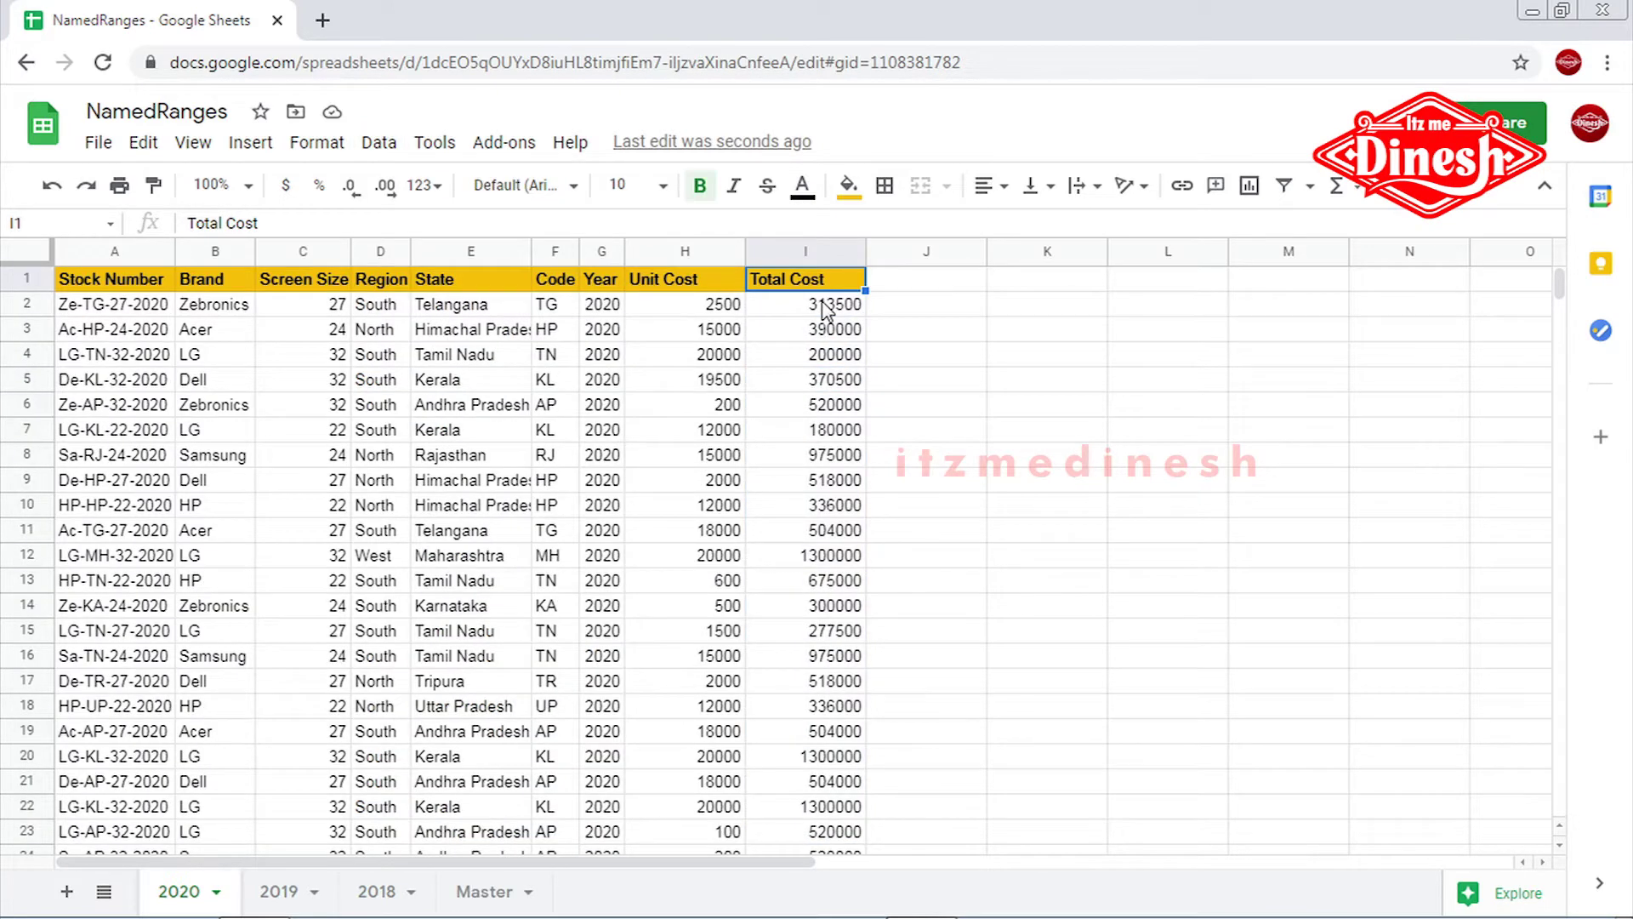
pyautogui.press('Down')
pyautogui.hotkey('ctrl', 'shift', 'Down')
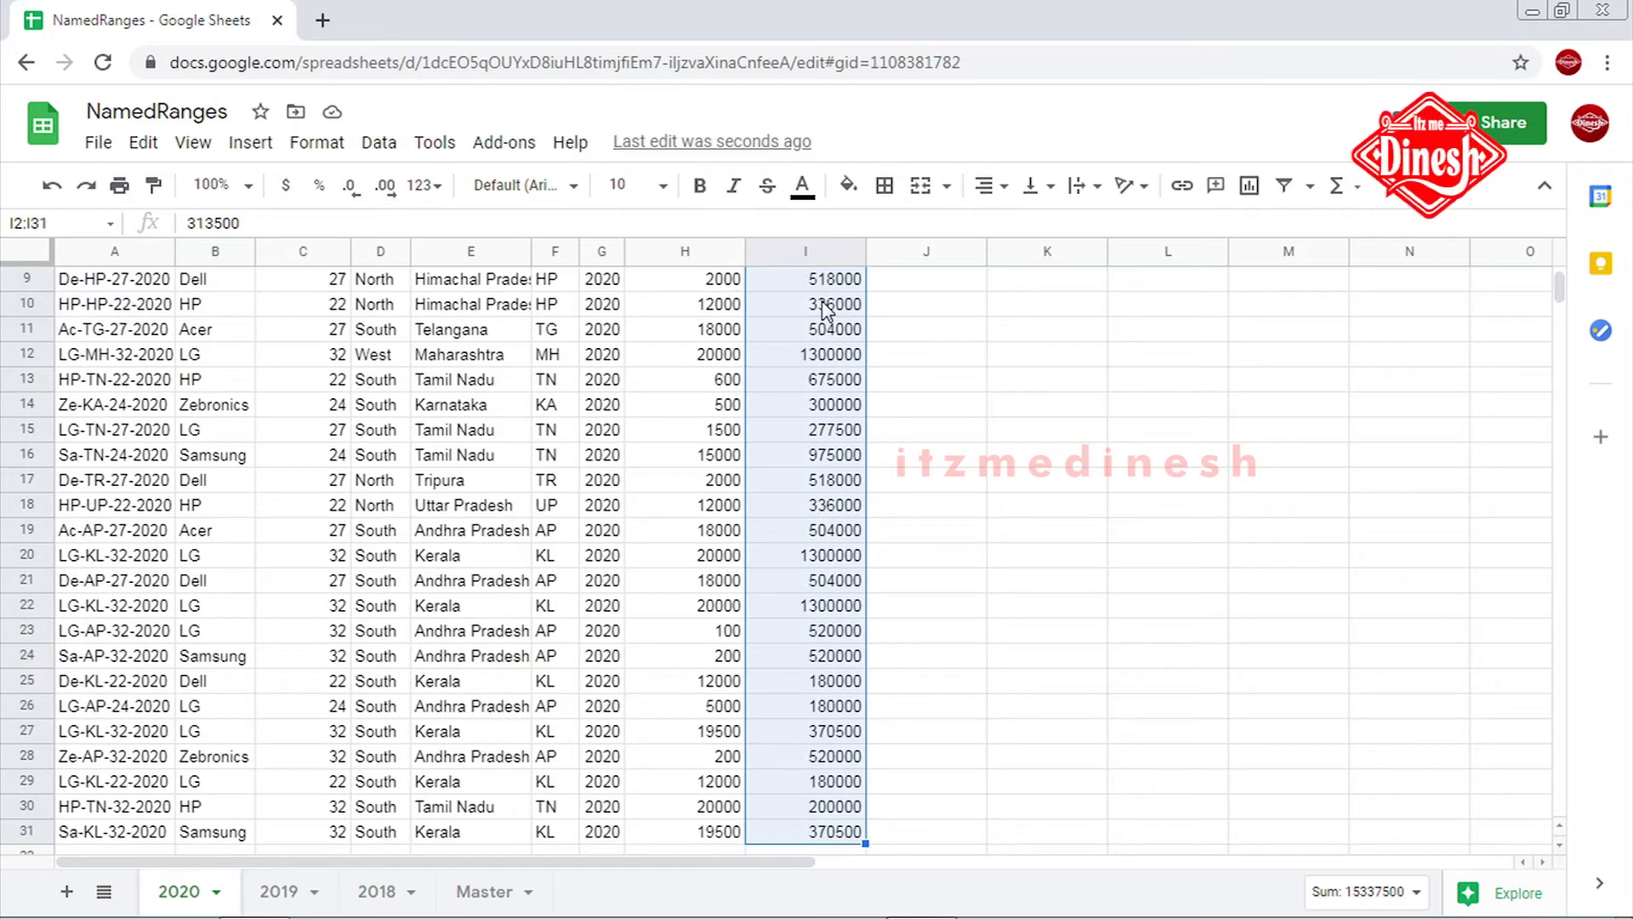
pyautogui.rightClick(822, 305)
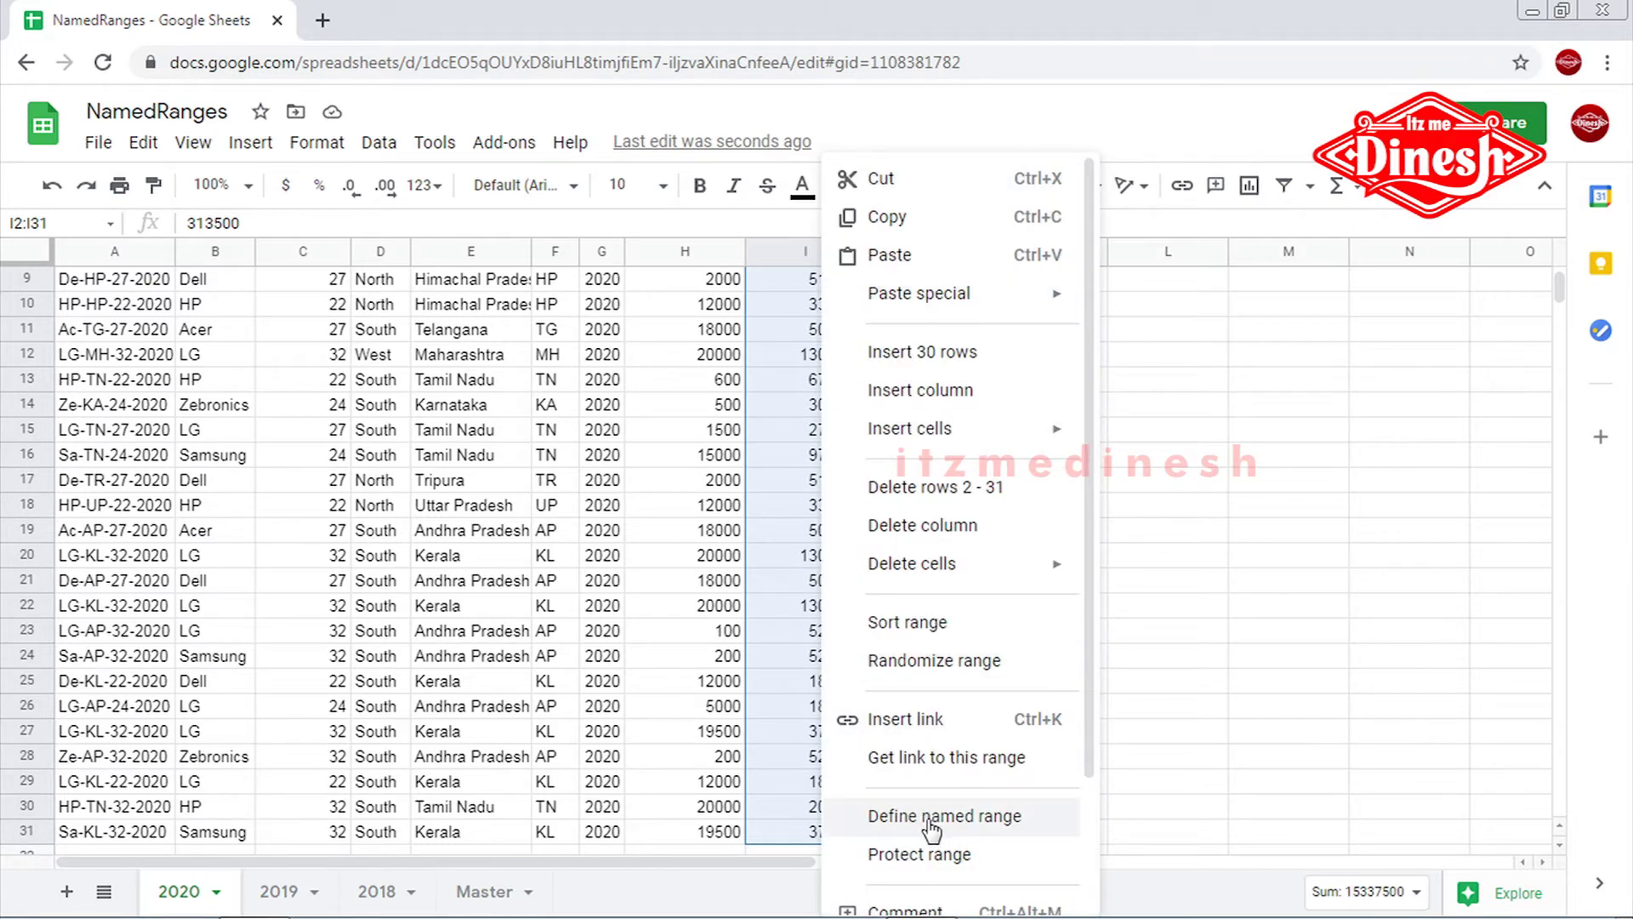
pyautogui.scroll(-2, 928, 821)
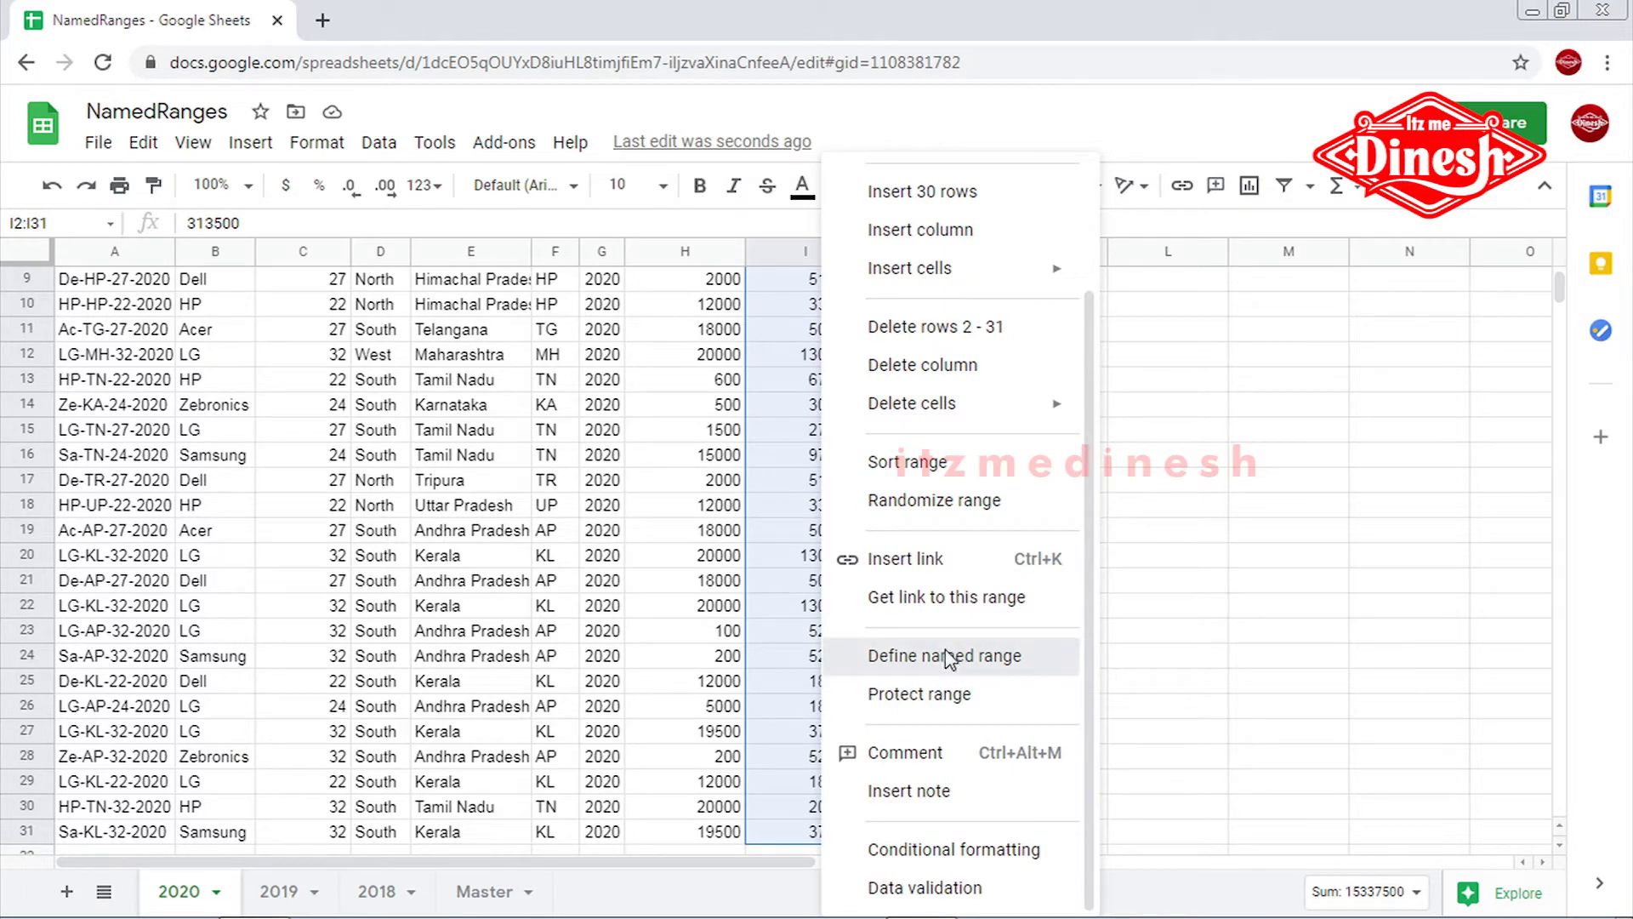
pyautogui.click(946, 655)
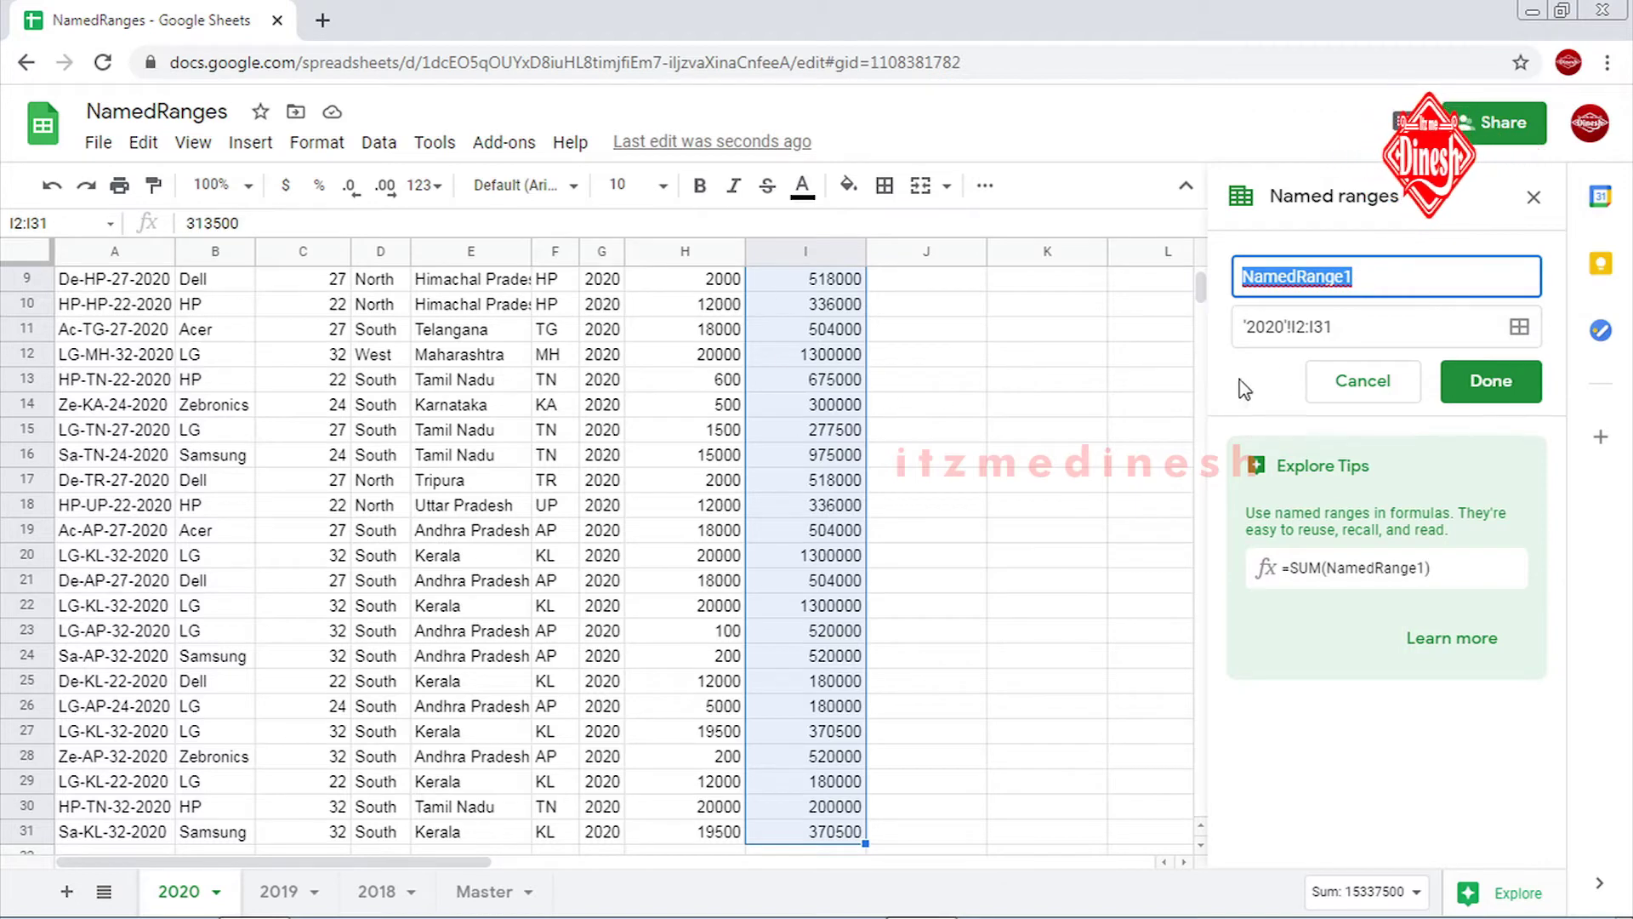
pyautogui.write('TotalCost')
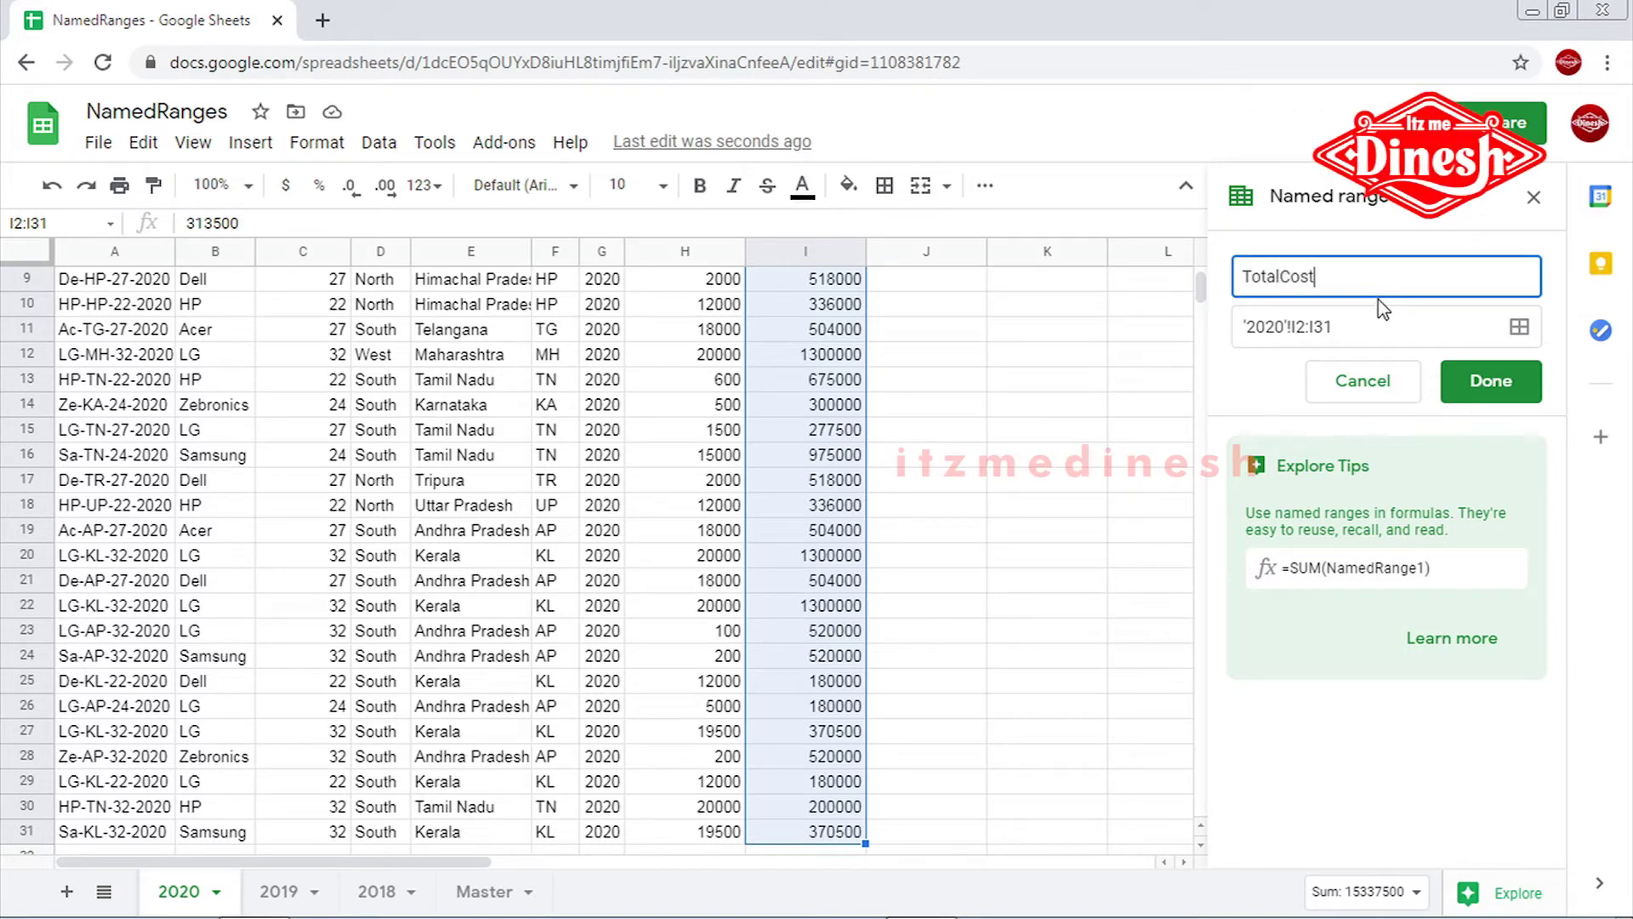
pyautogui.write('2020')
pyautogui.doubleClick(1293, 267)
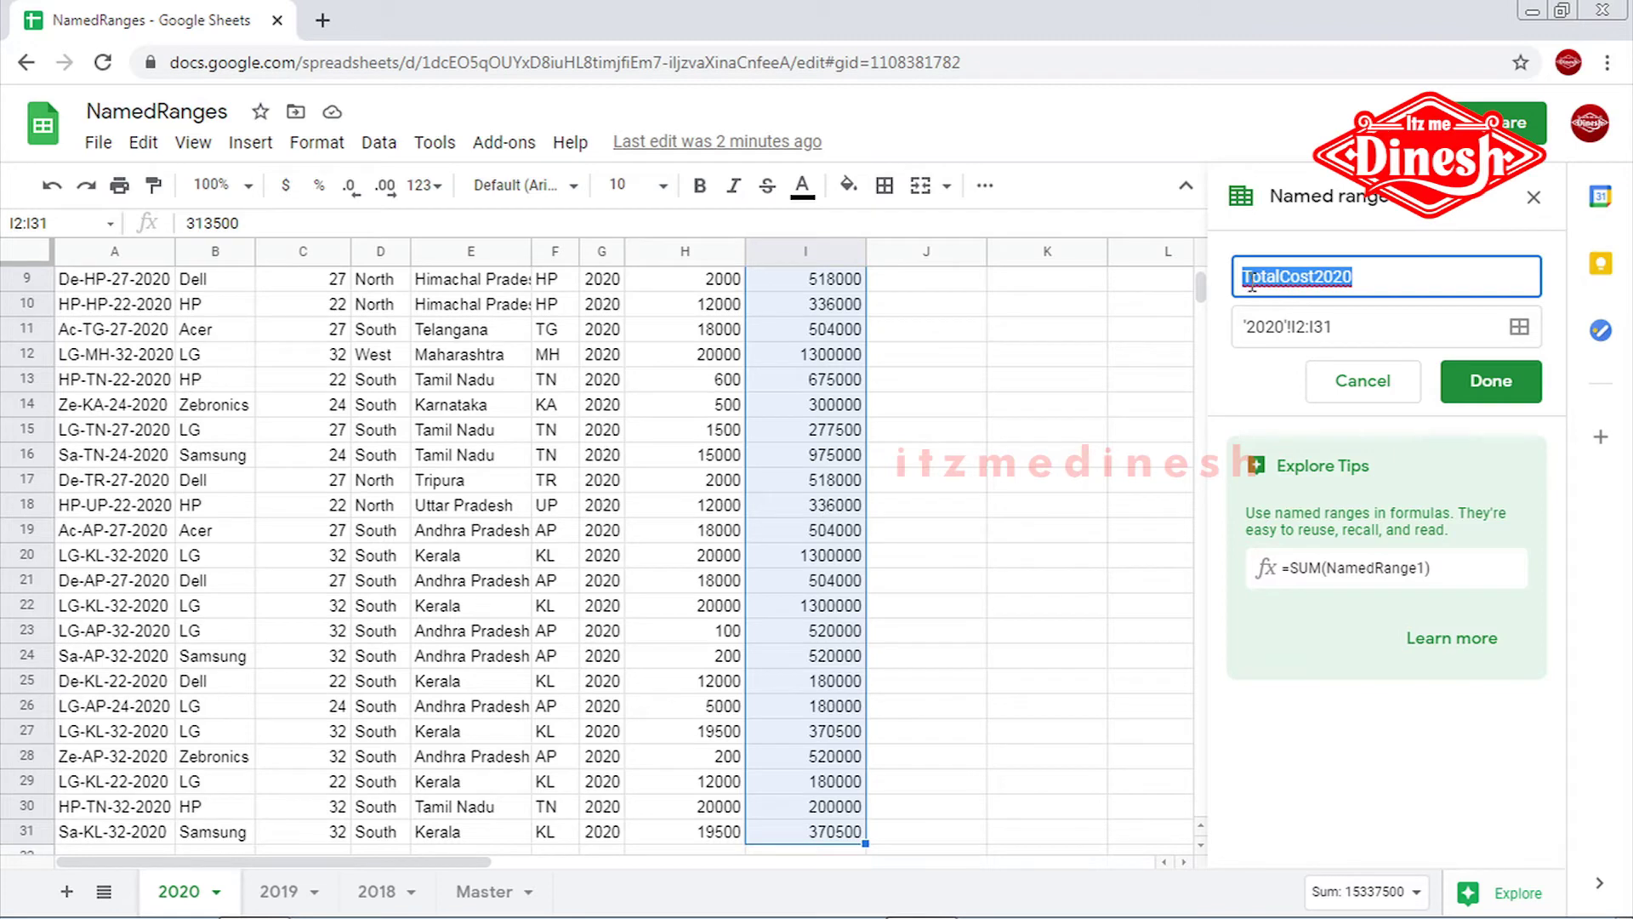
pyautogui.click(1497, 385)
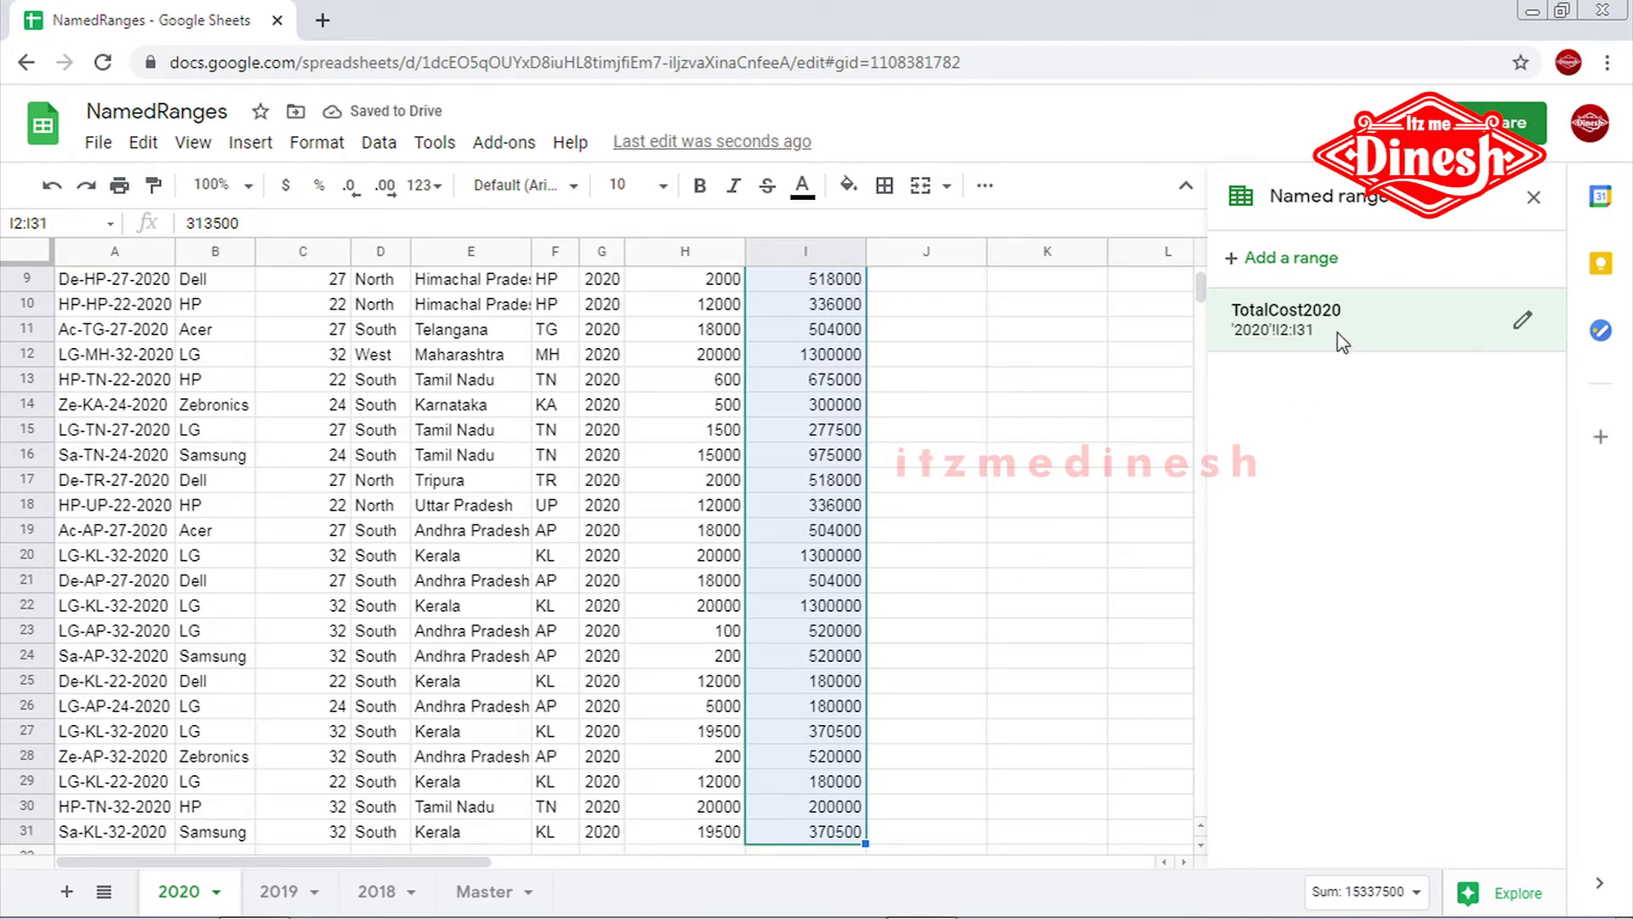
pyautogui.click(1037, 380)
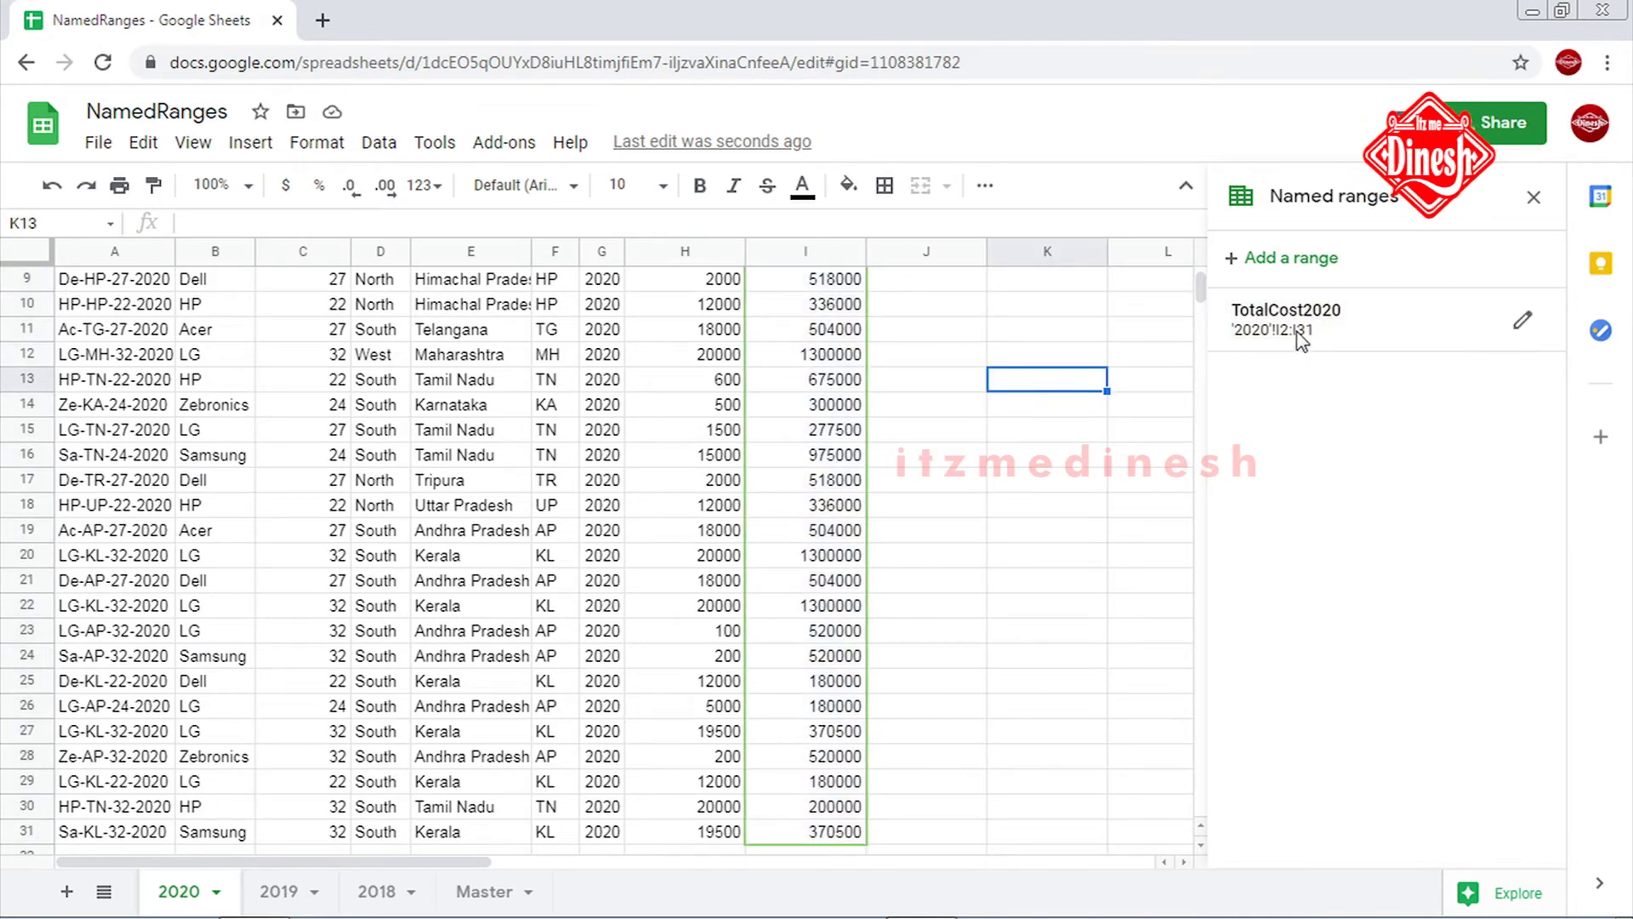
# Enter the formula =SUM(TotalCost2020) in cell B2 of the Master sheet
pyautogui.click(485, 893)
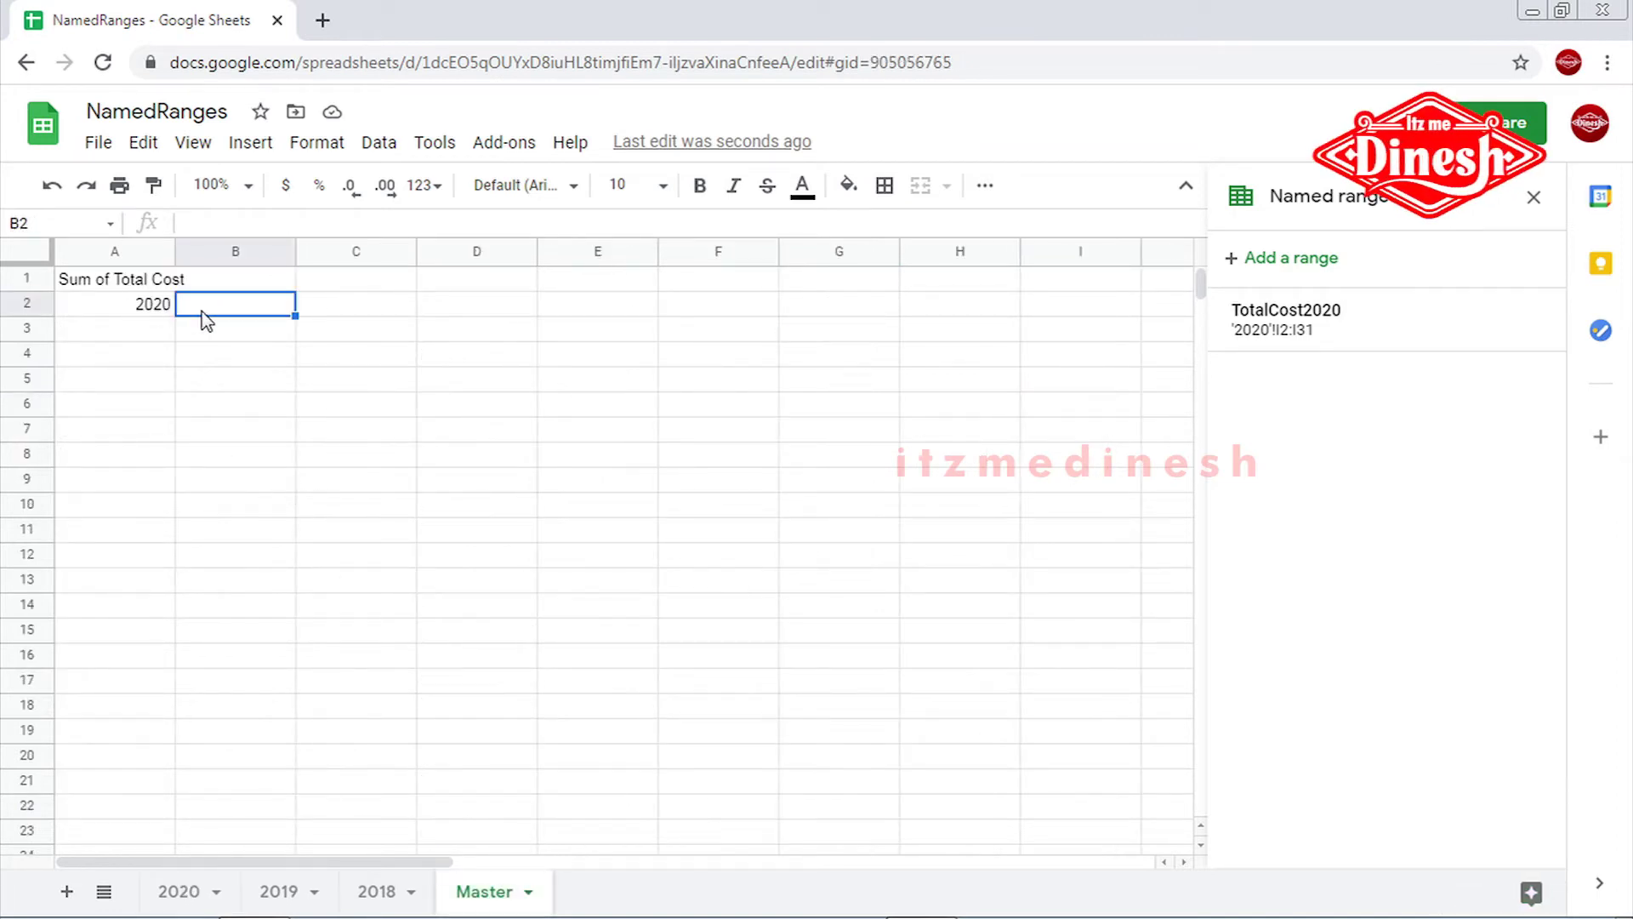
pyautogui.write('=SUM(')
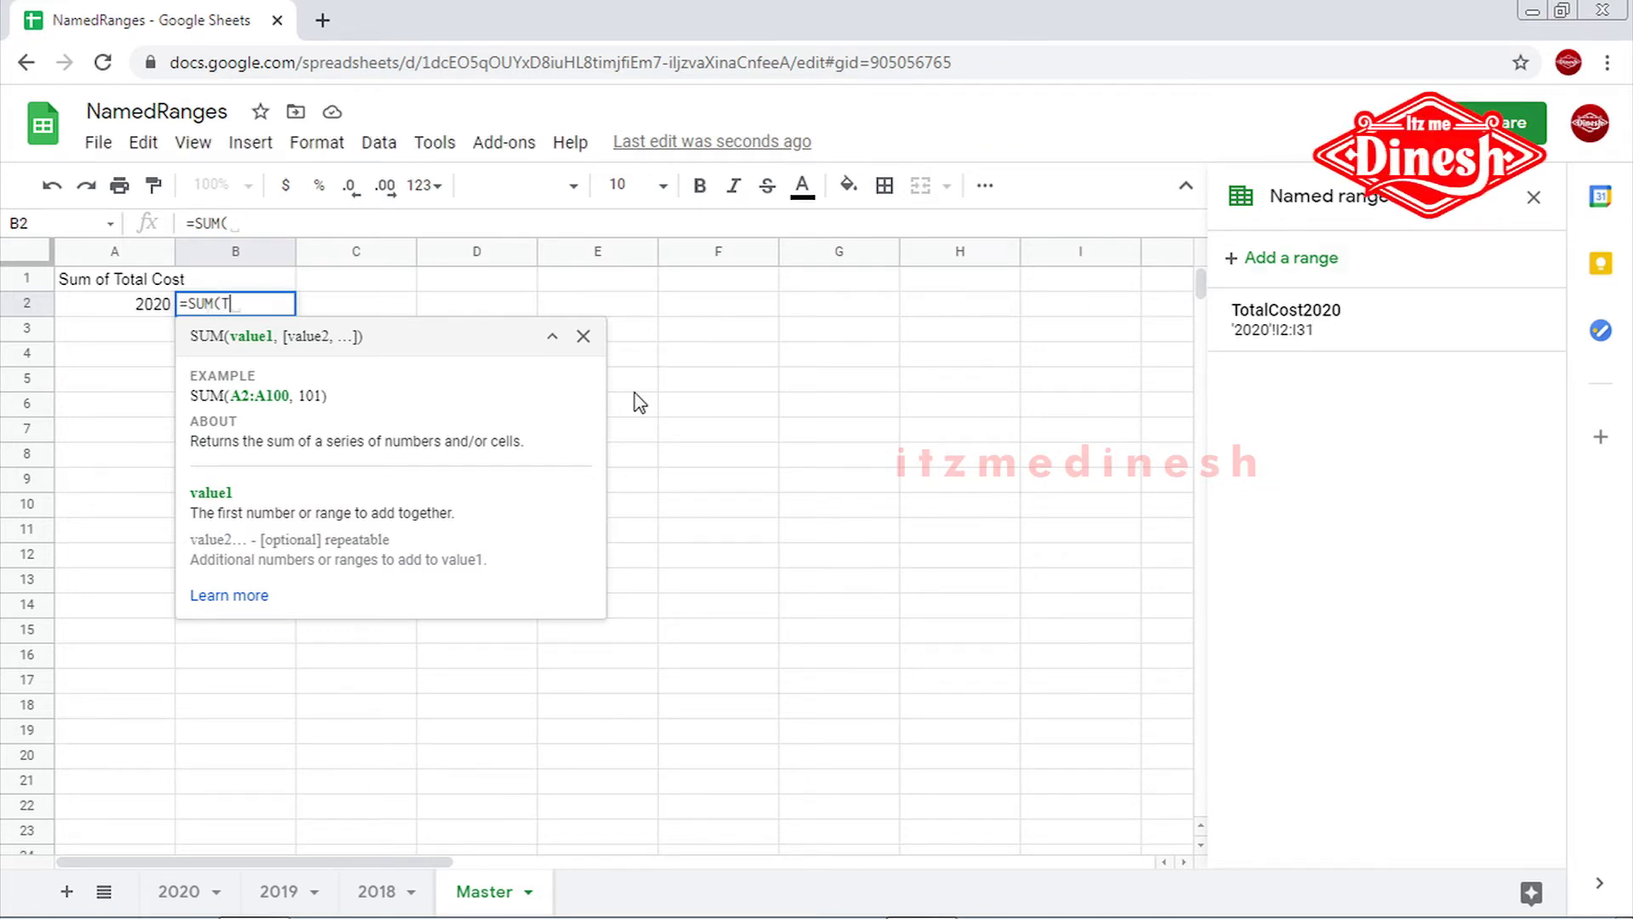
pyautogui.write('Tot')
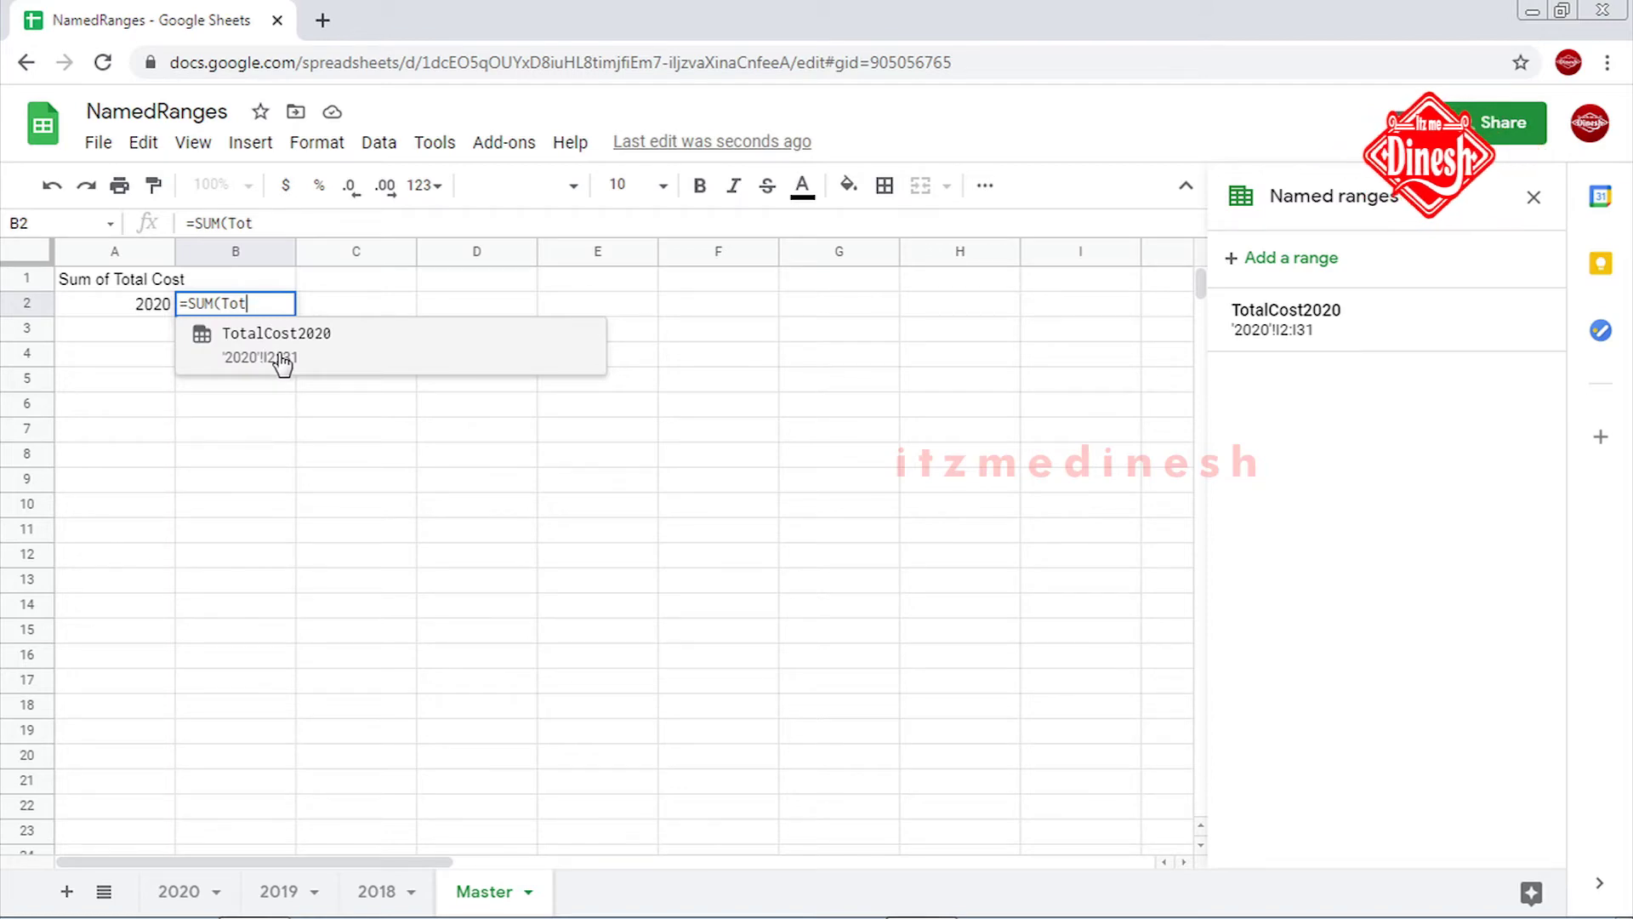
pyautogui.click(283, 363)
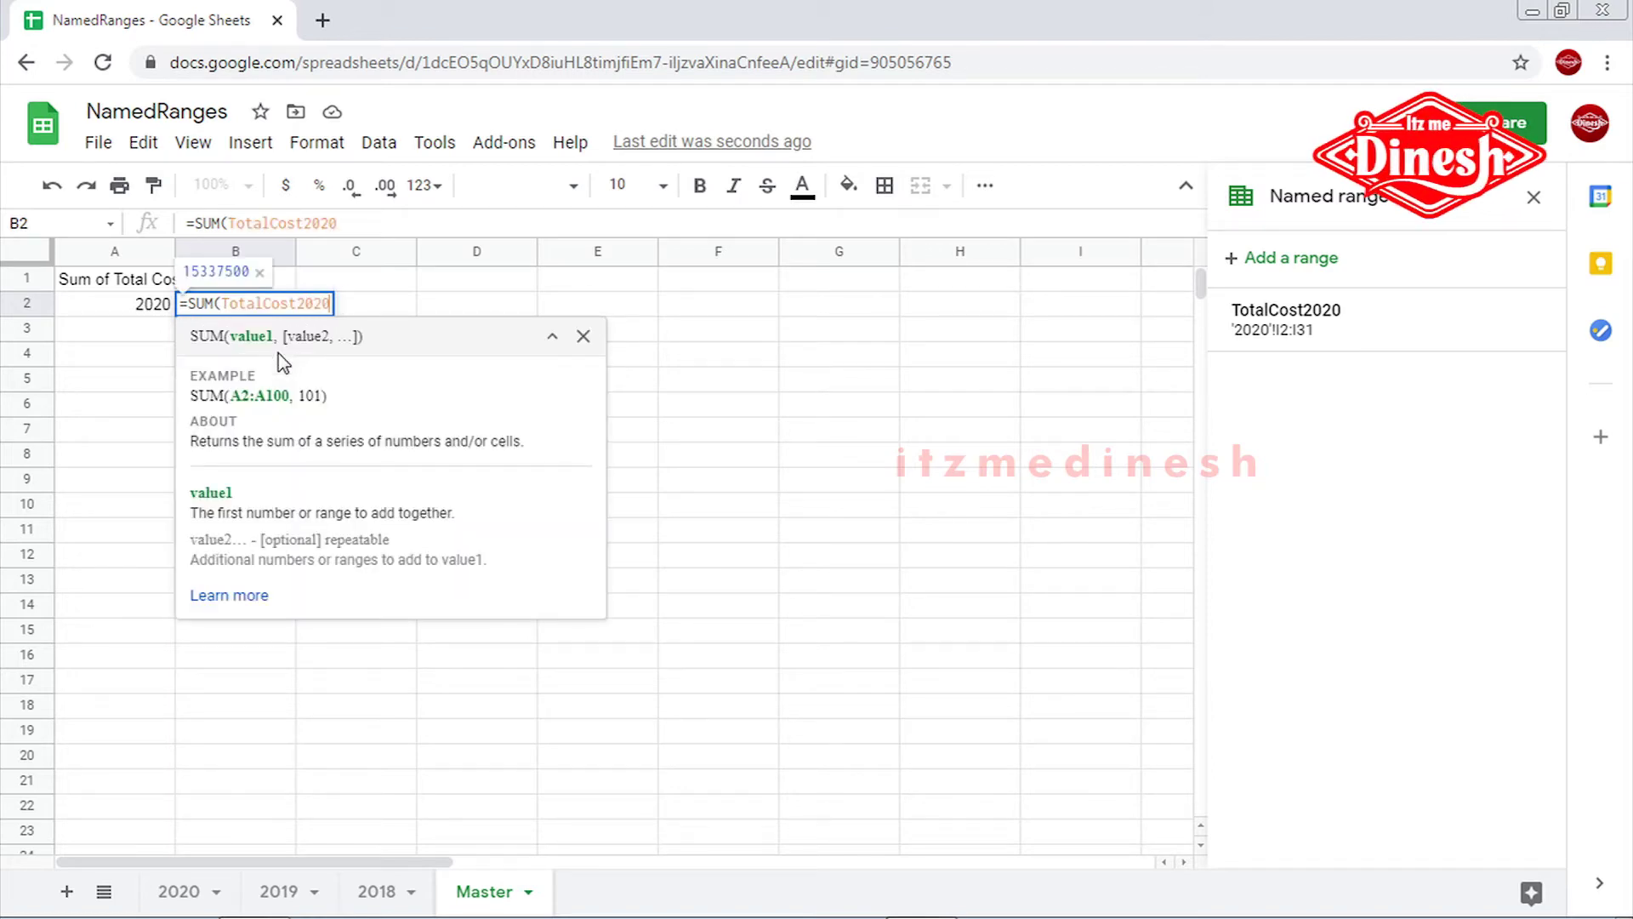
pyautogui.write(')')
pyautogui.press('Return')
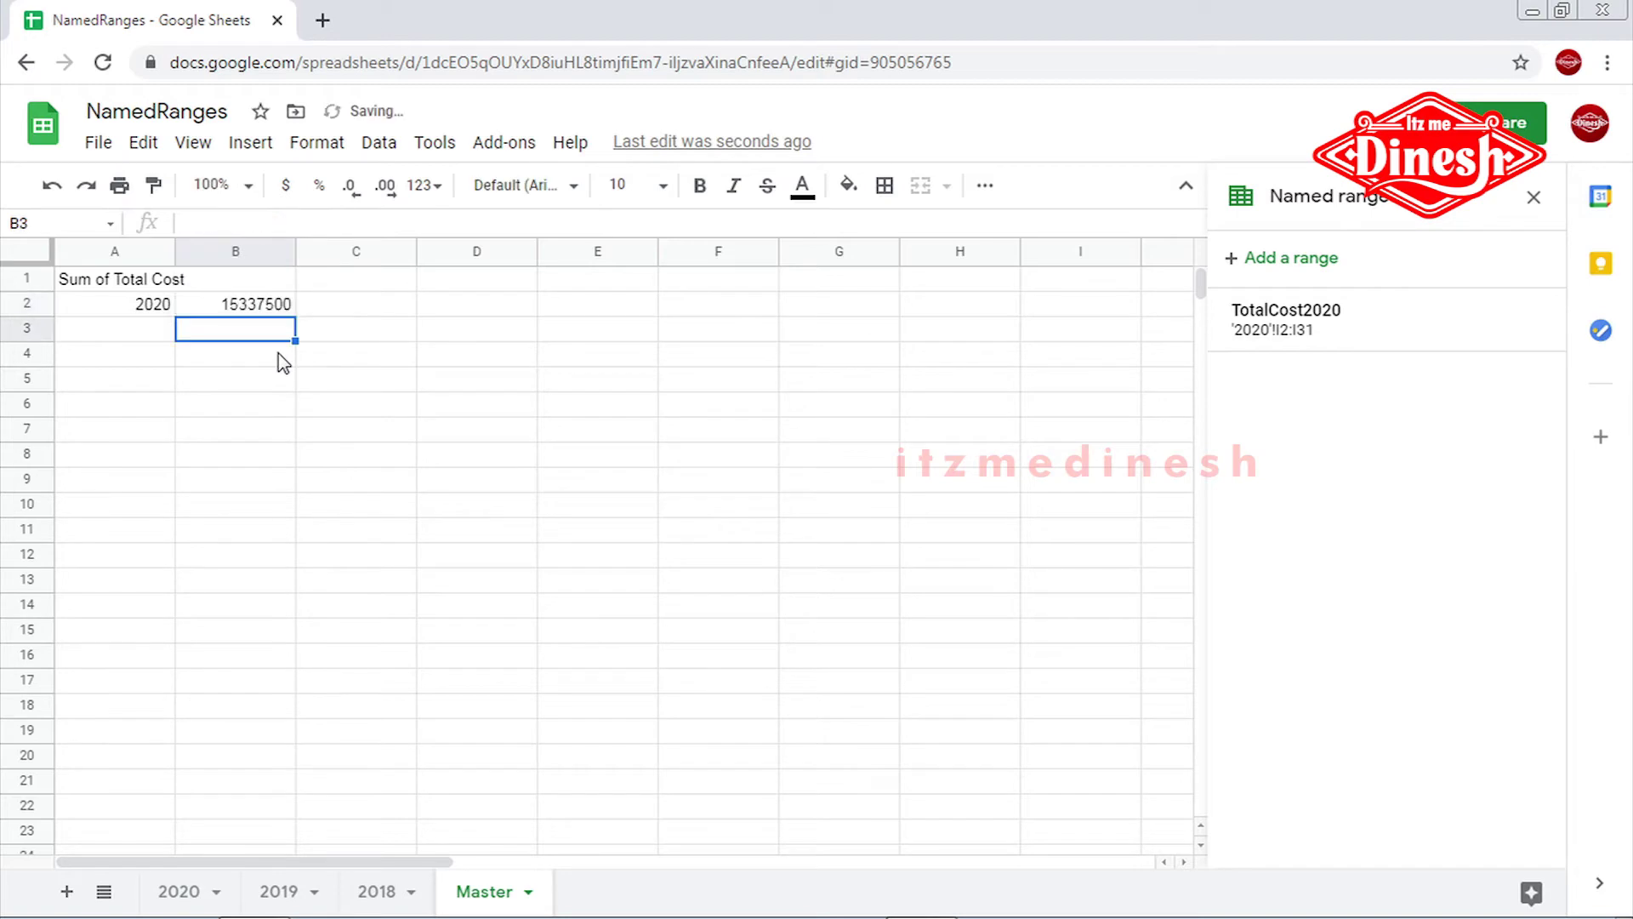
# Compare the total and formula in Master cell B2 with the sum of Total Cost values I2:I31 on the 2020 sheet
pyautogui.click(249, 306)
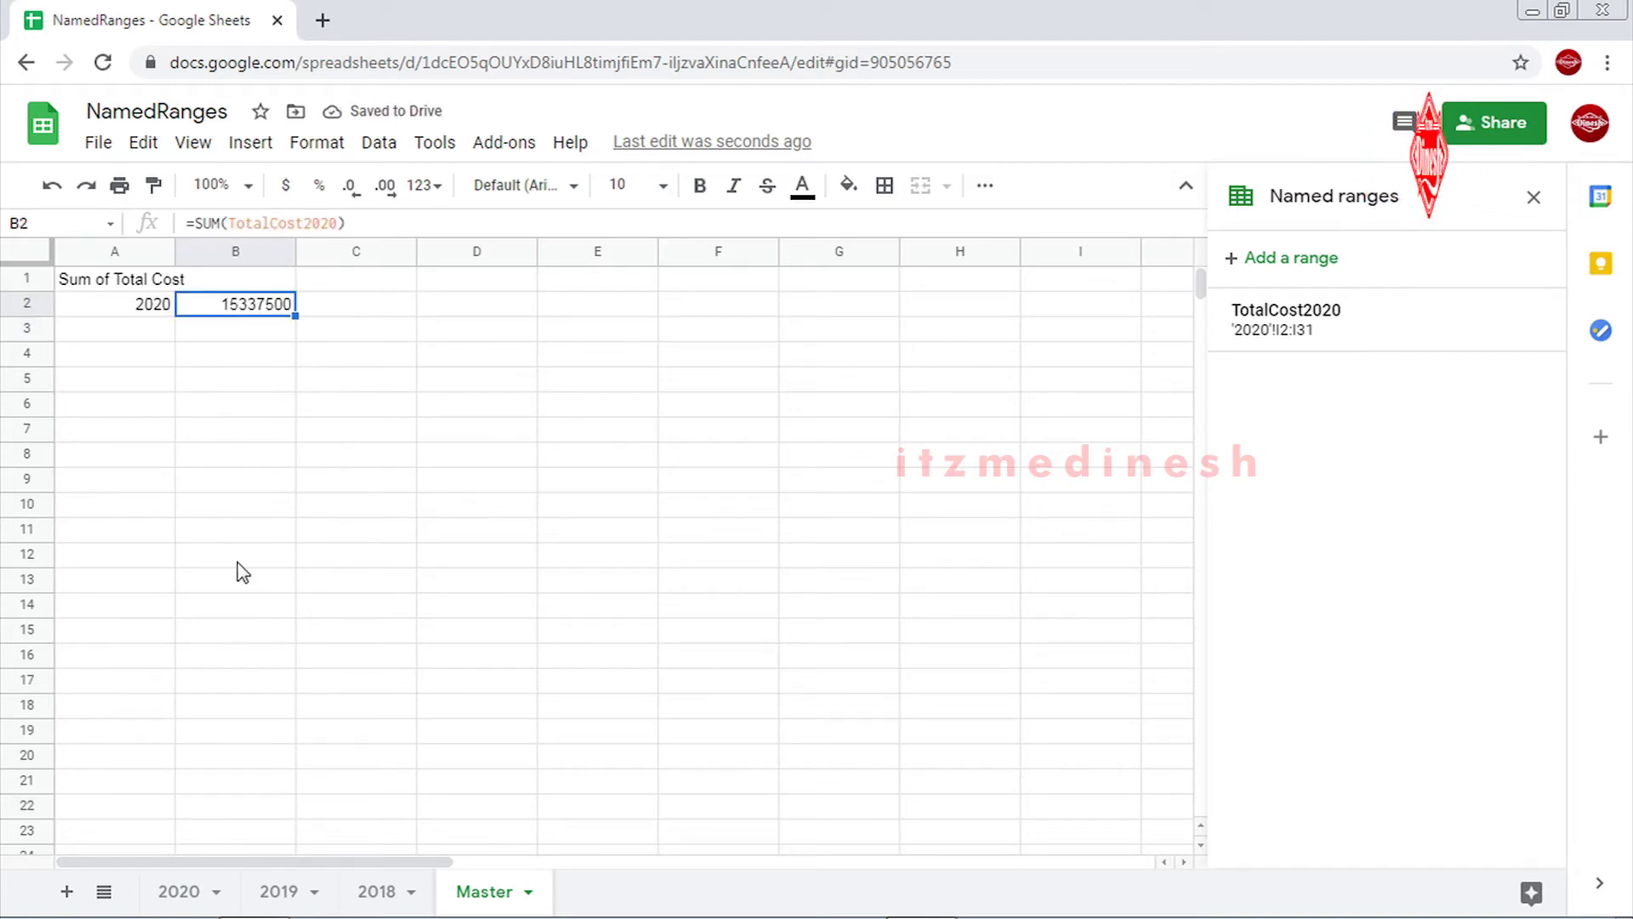
pyautogui.click(180, 891)
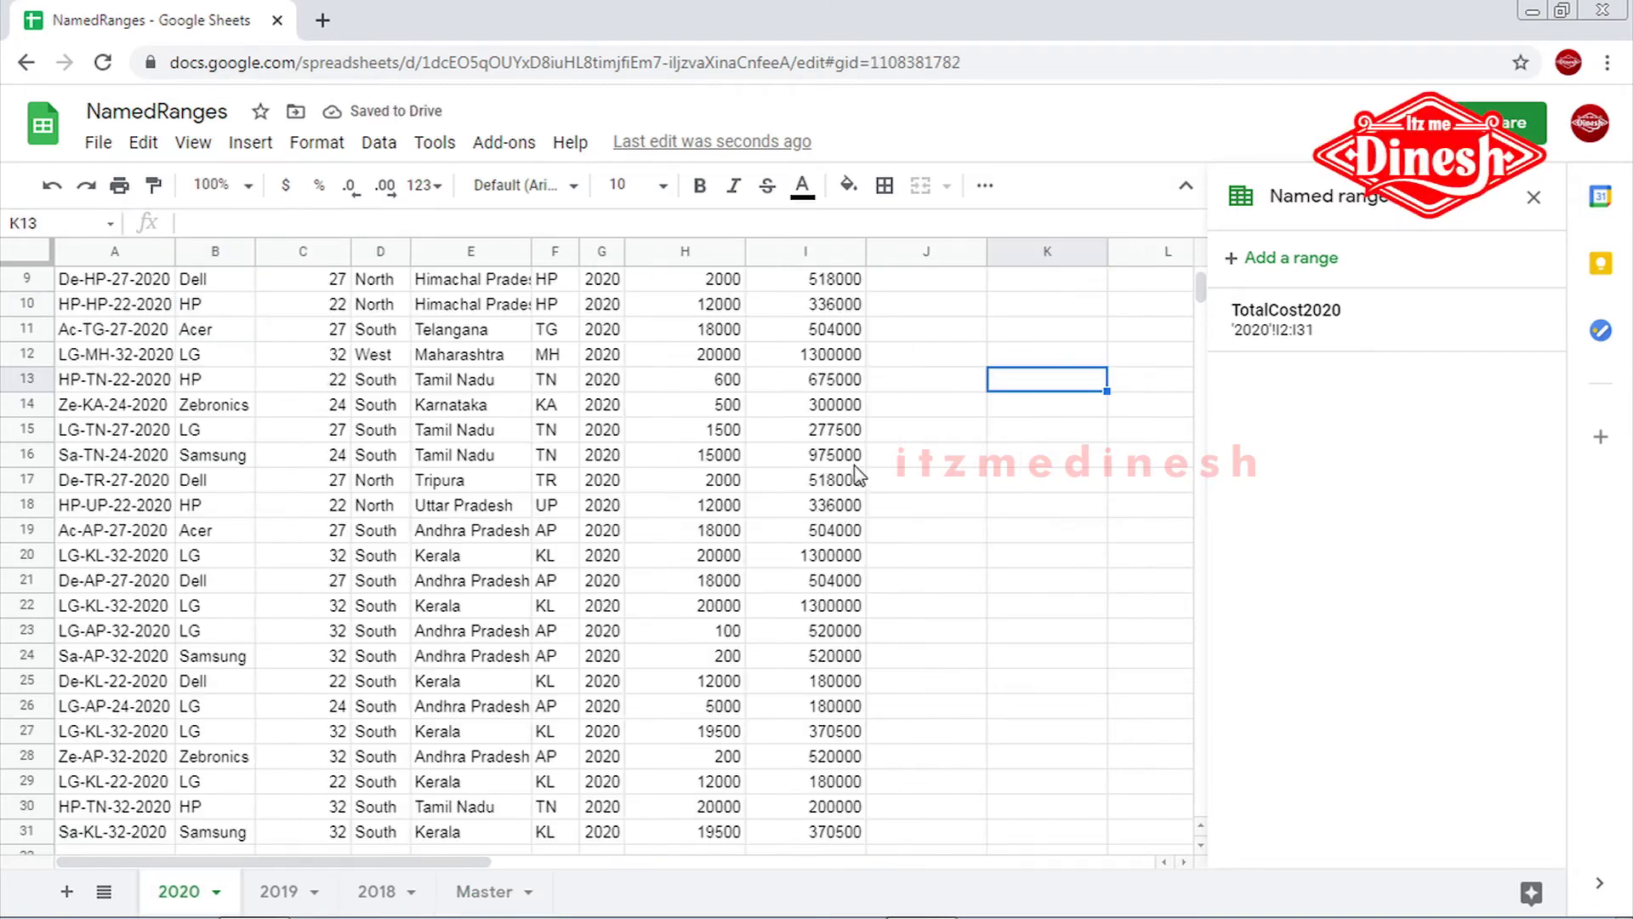
pyautogui.click(841, 357)
pyautogui.hotkey('ctrl', 'Up')
pyautogui.press('Down')
pyautogui.hotkey('ctrl', 'shift', 'Down')
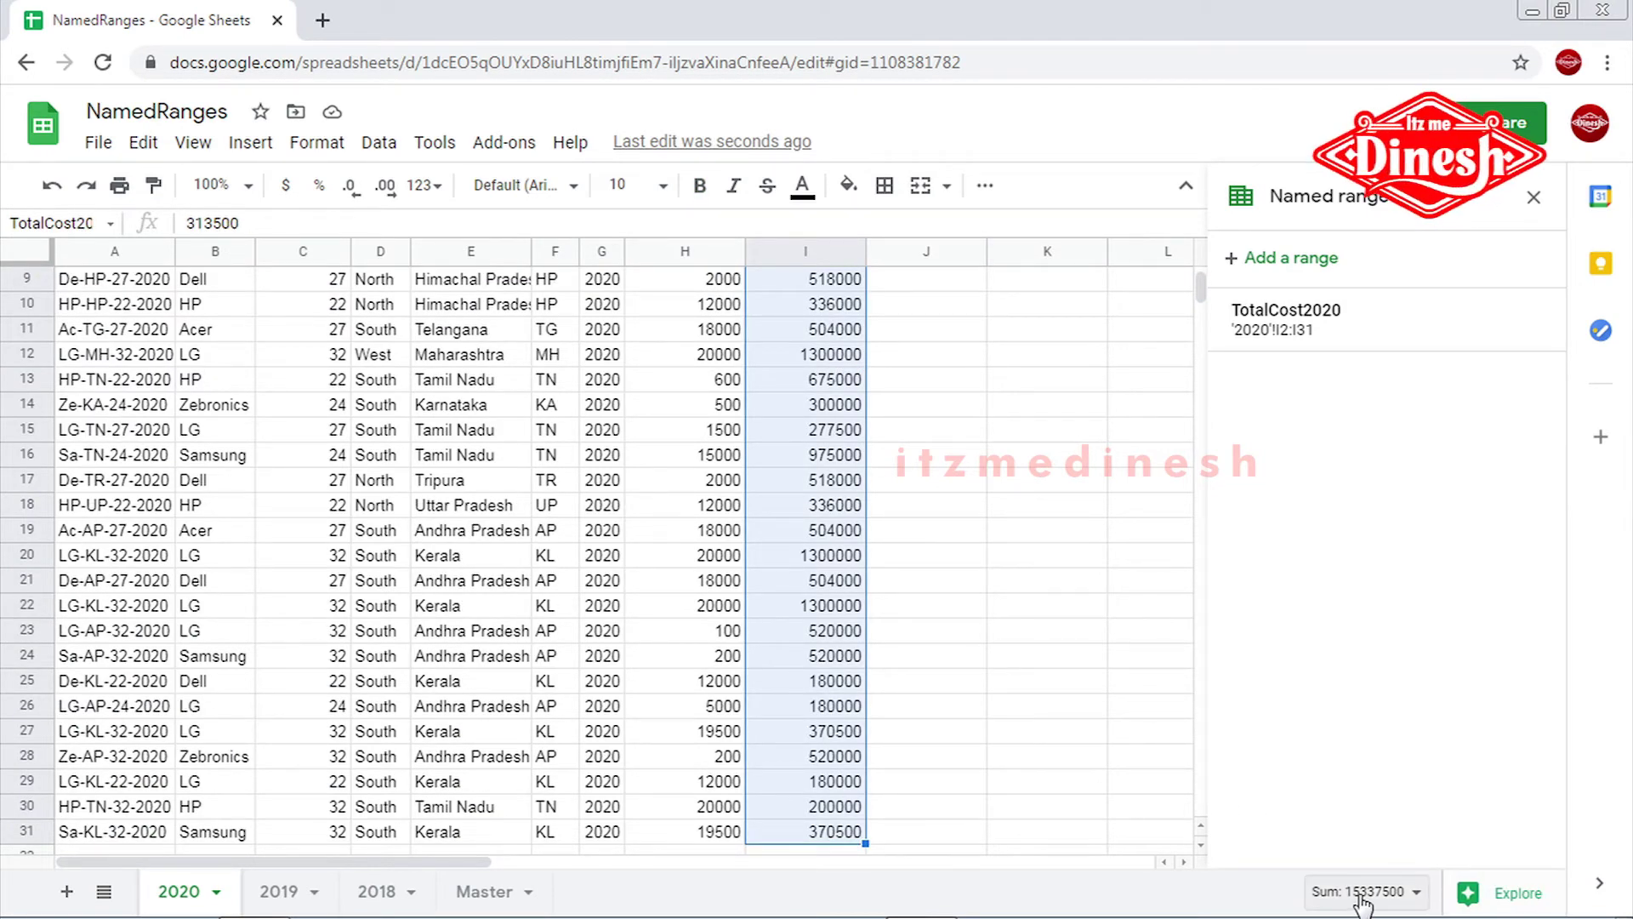
pyautogui.click(482, 893)
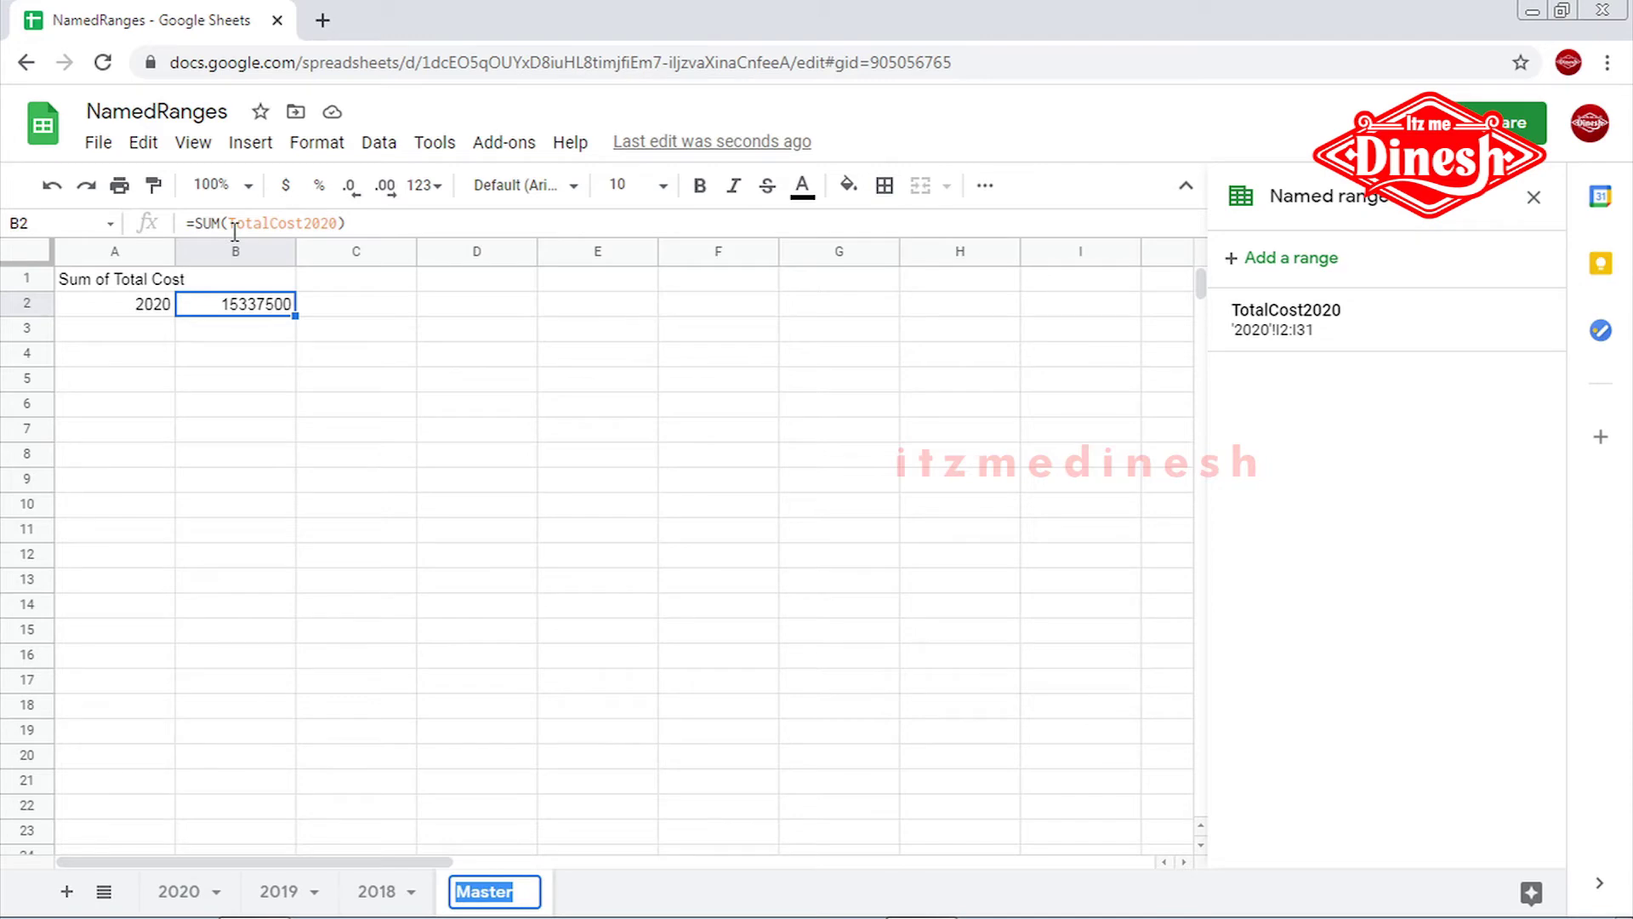
pyautogui.moveTo(239, 236); pyautogui.dragTo(275, 228)
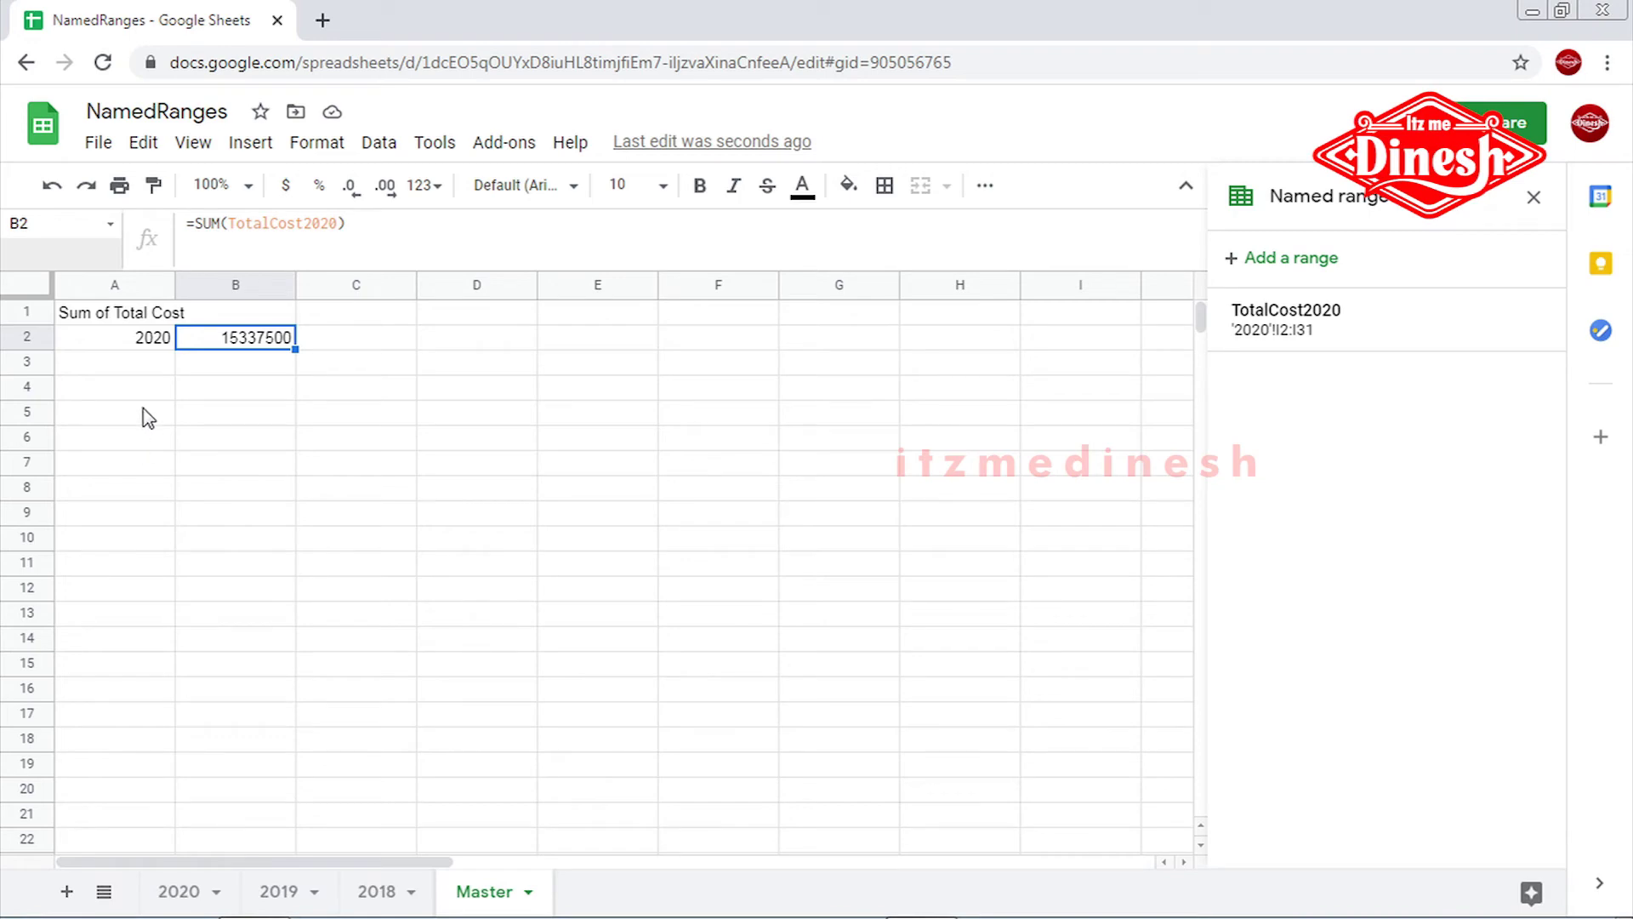
pyautogui.click(180, 894)
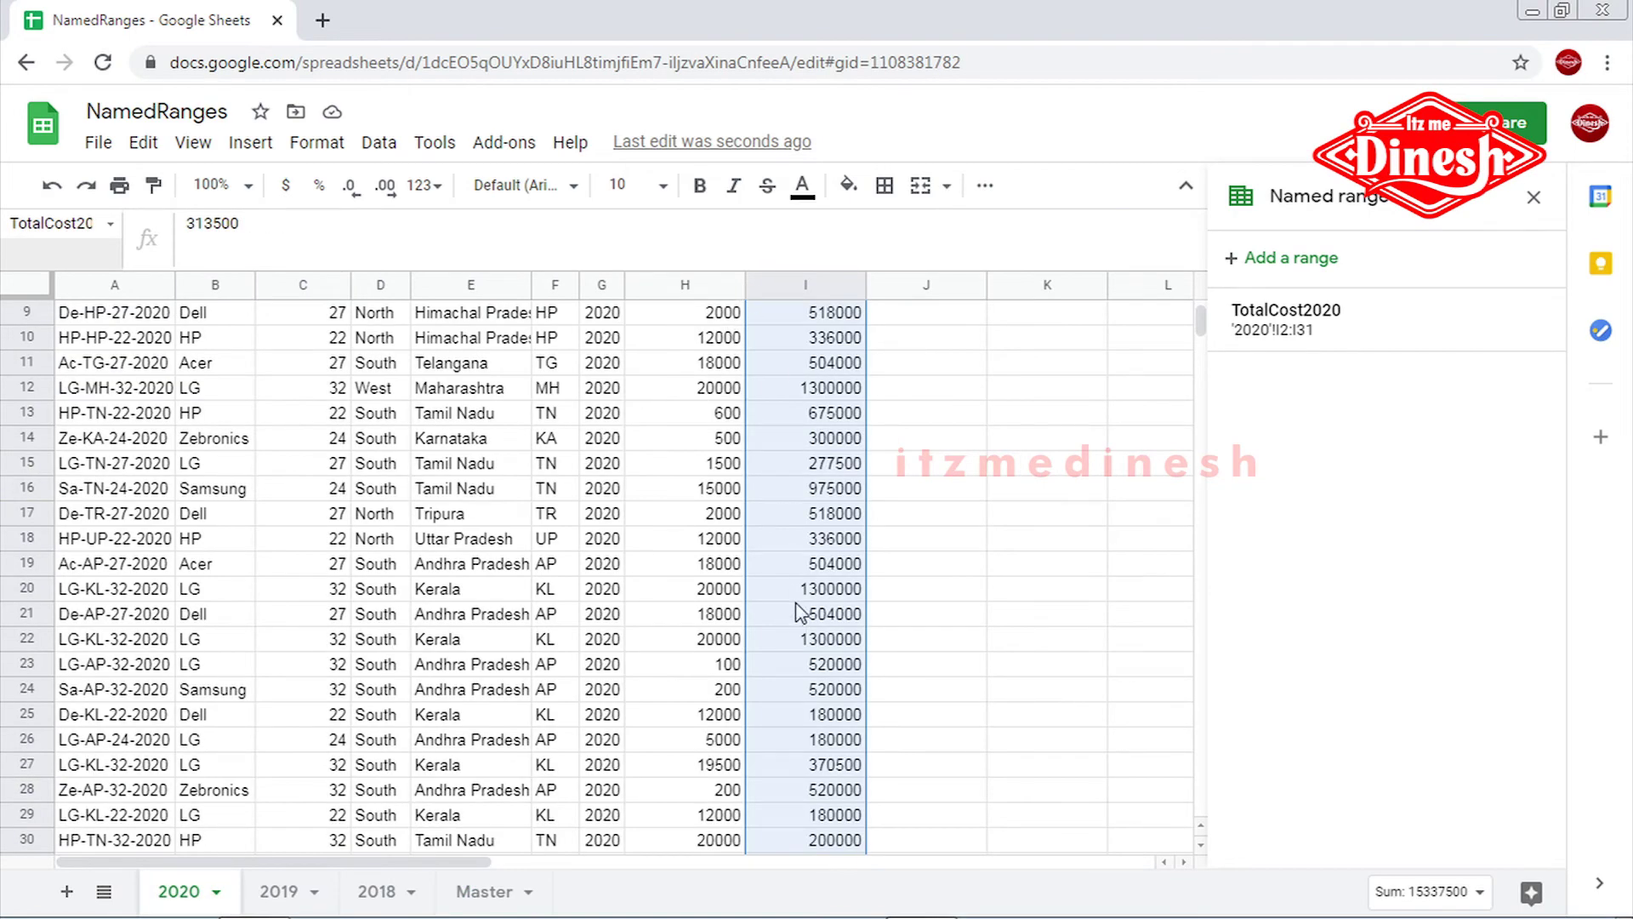
pyautogui.click(485, 891)
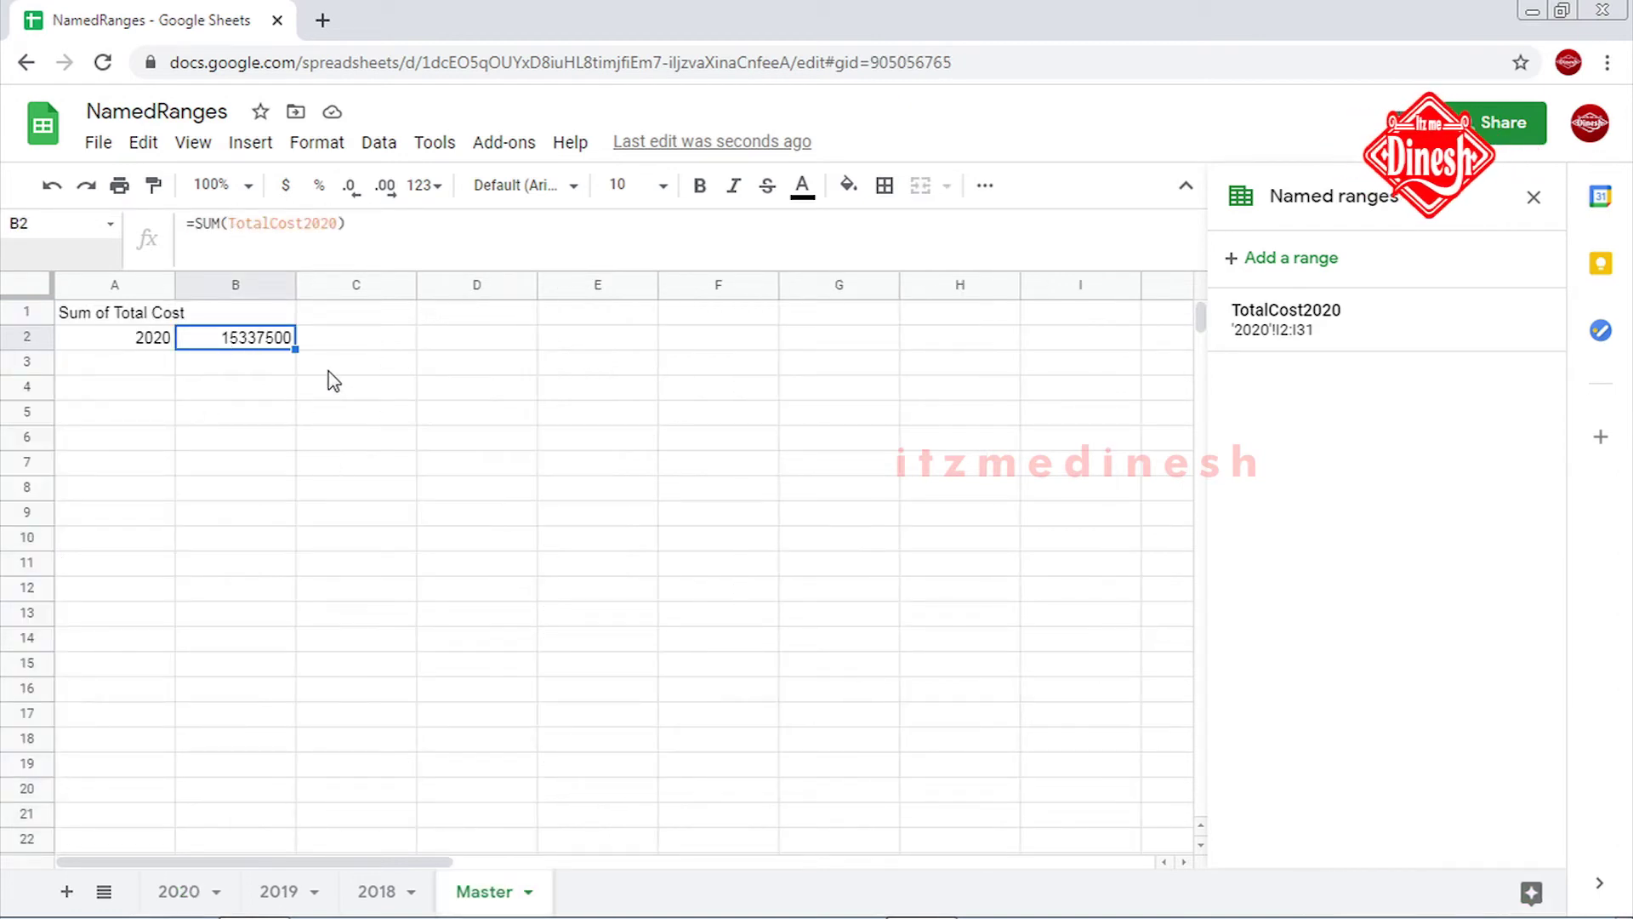
# Clear the contents of cells A1:C3 on the Master sheet
pyautogui.moveTo(328, 365); pyautogui.dragTo(25, 313)
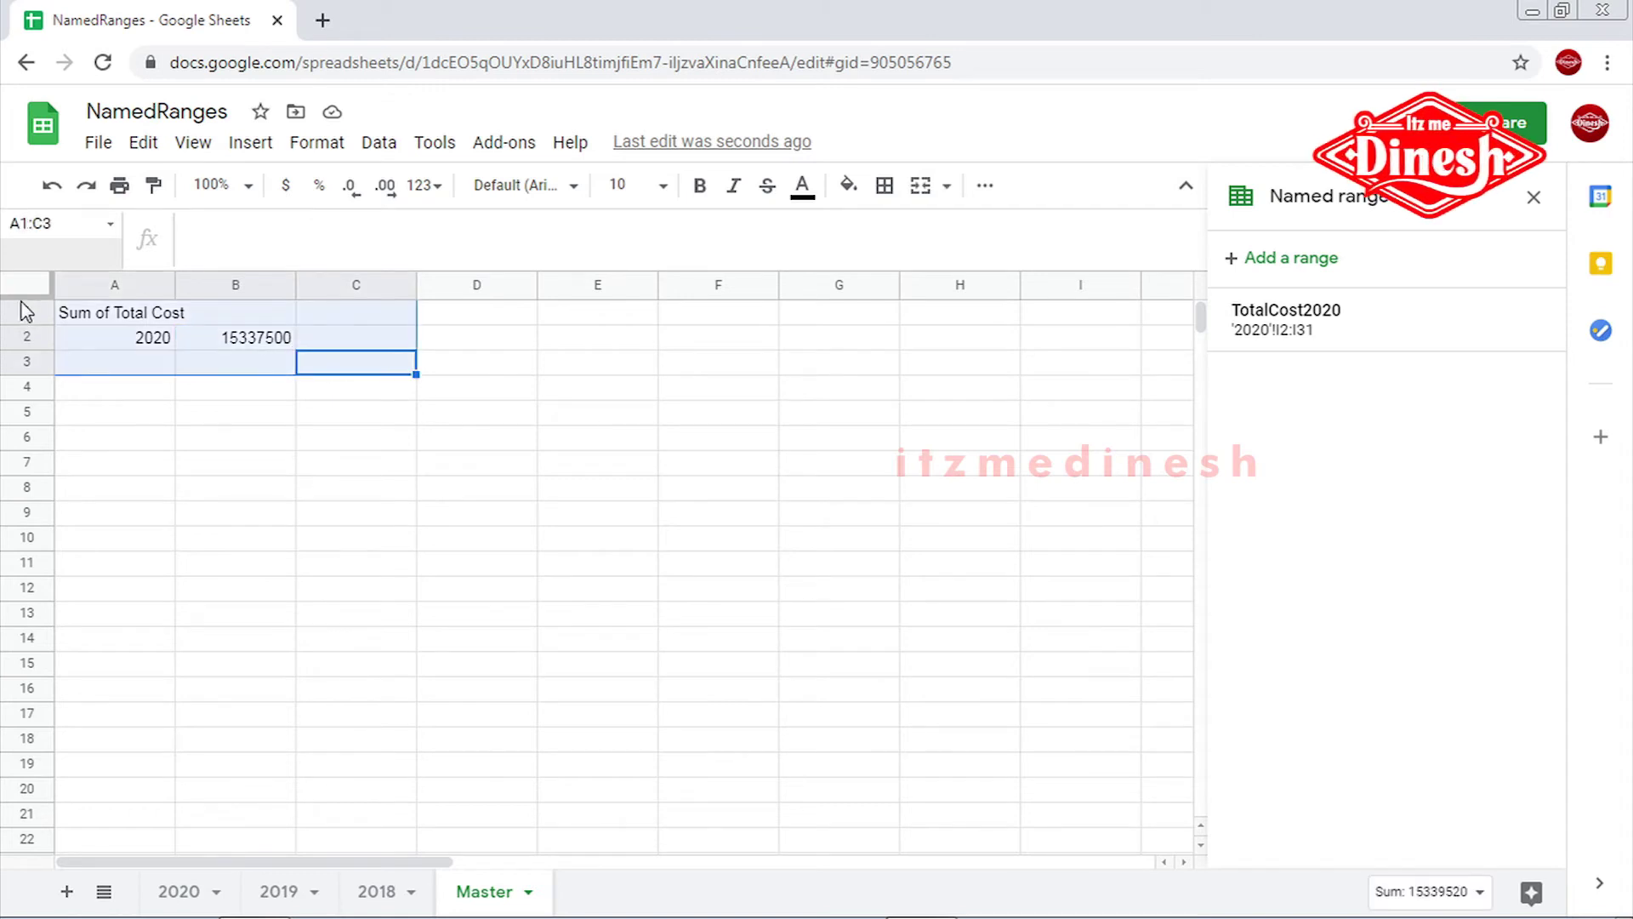
pyautogui.press('Delete')
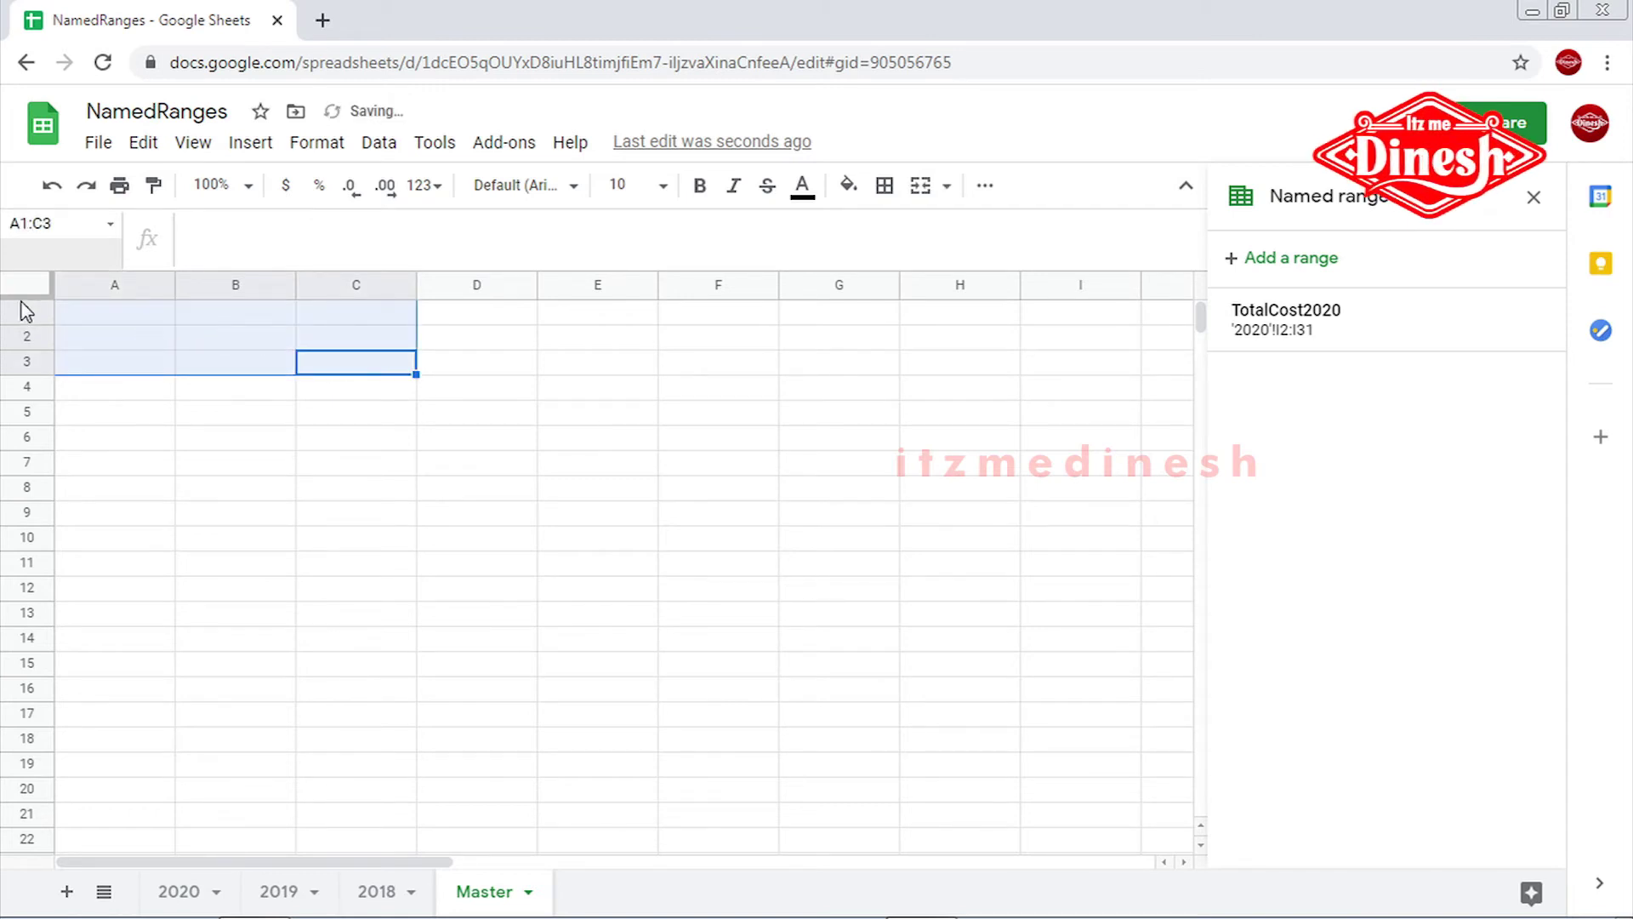
pyautogui.click(86, 340)
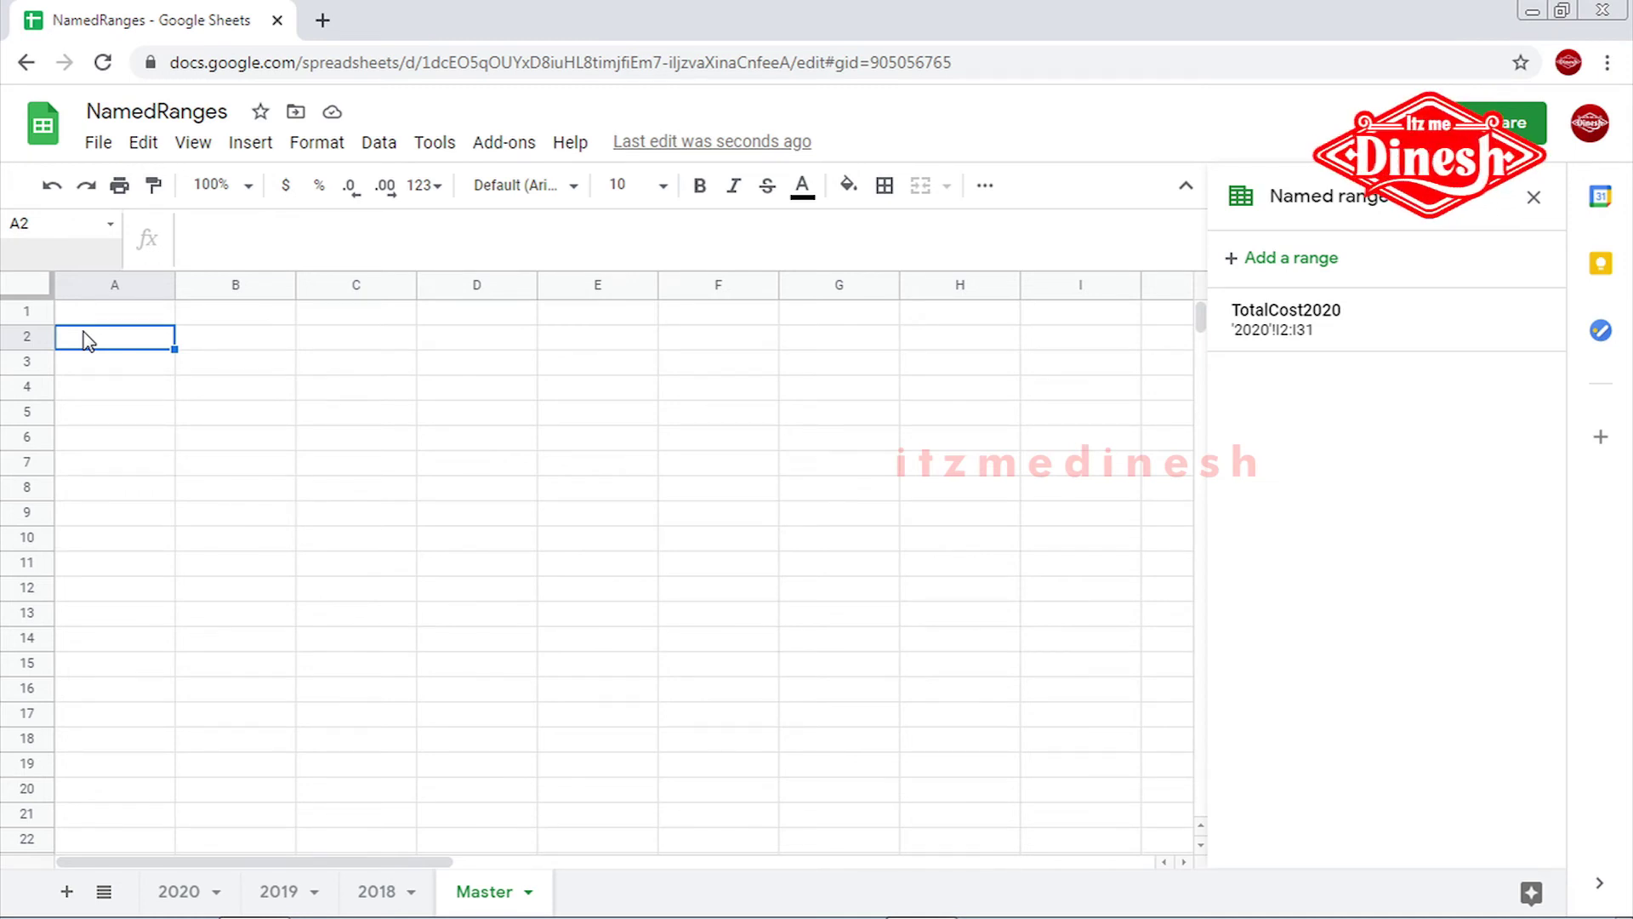
# Examine the name, range reference and delete option of the TotalCost2020 named range
pyautogui.click(1275, 321)
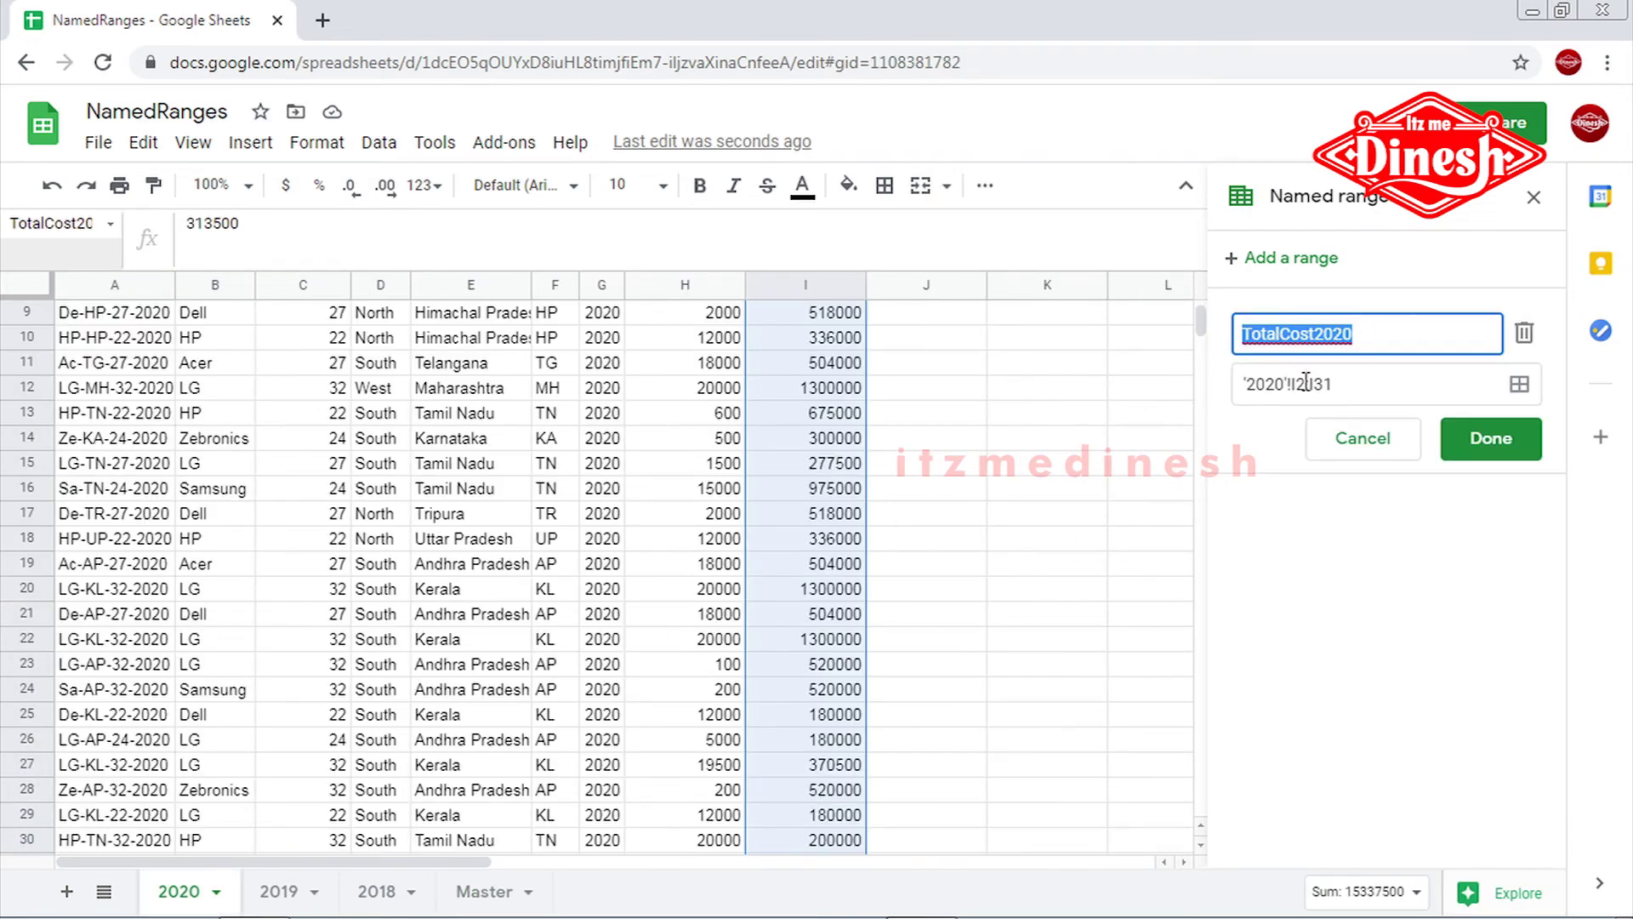
pyautogui.click(1353, 384)
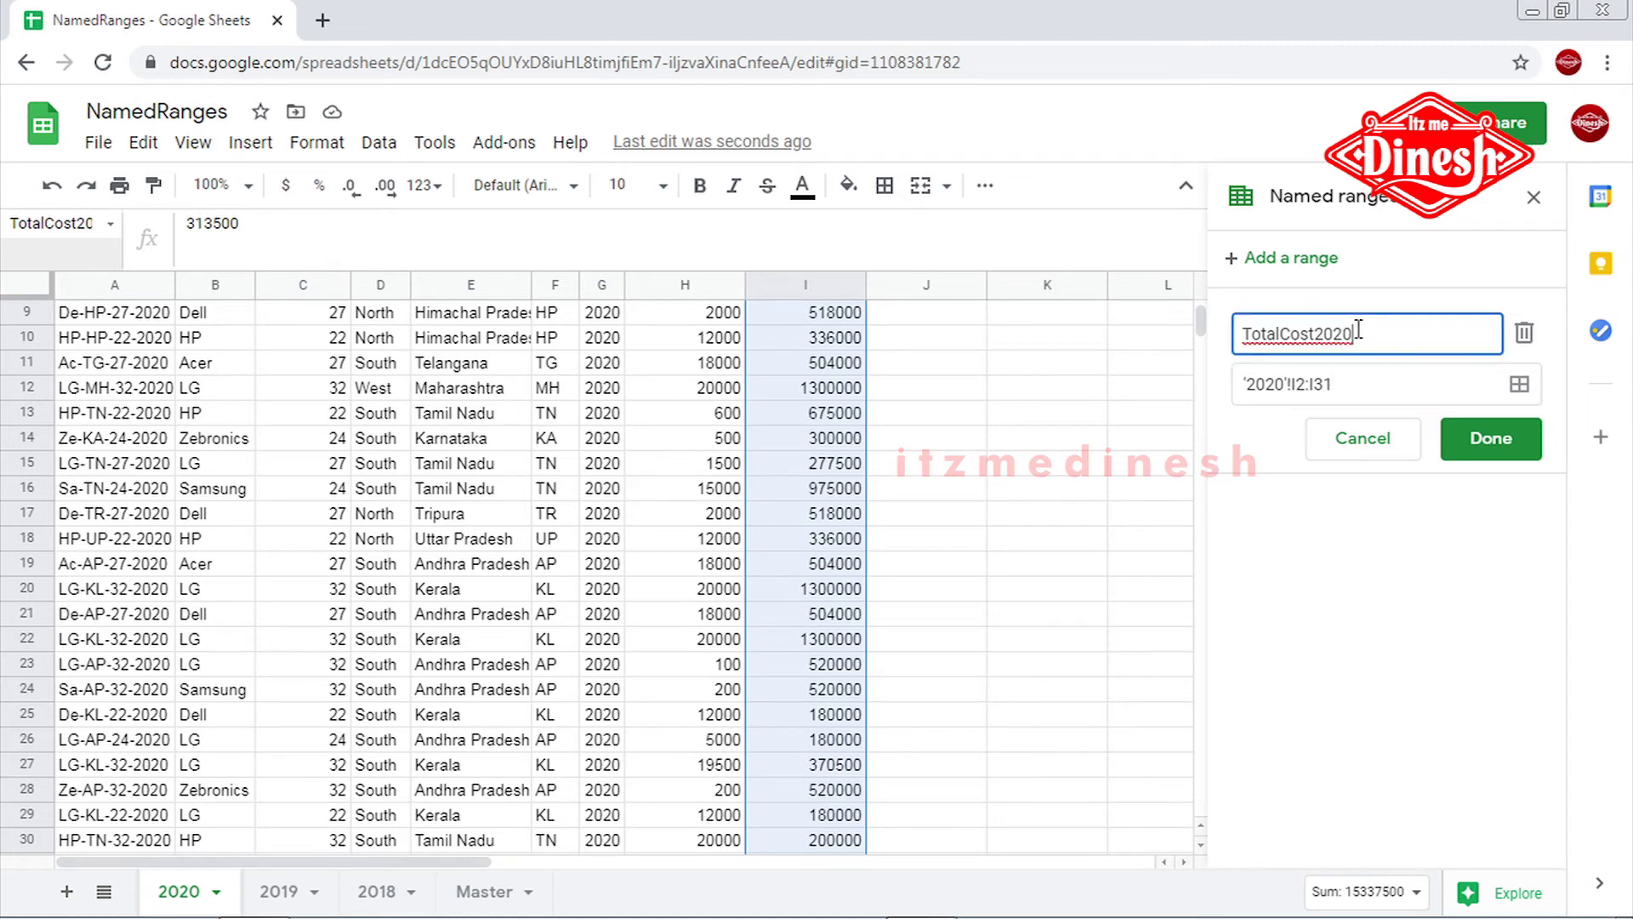
pyautogui.moveTo(1358, 335); pyautogui.dragTo(1222, 332)
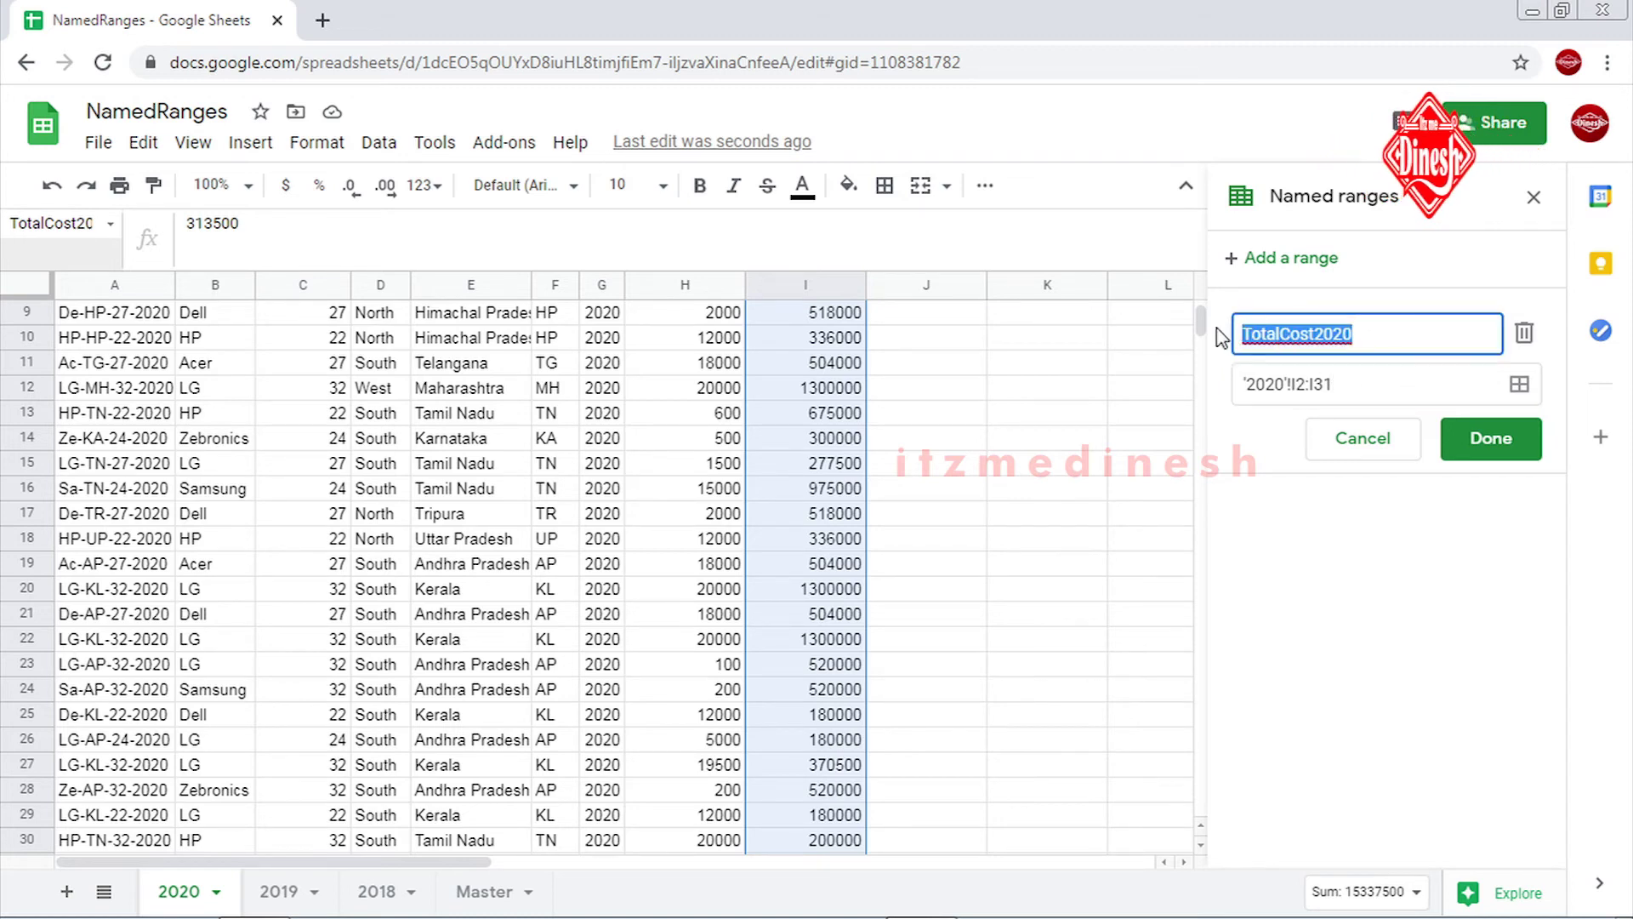
pyautogui.click(1523, 337)
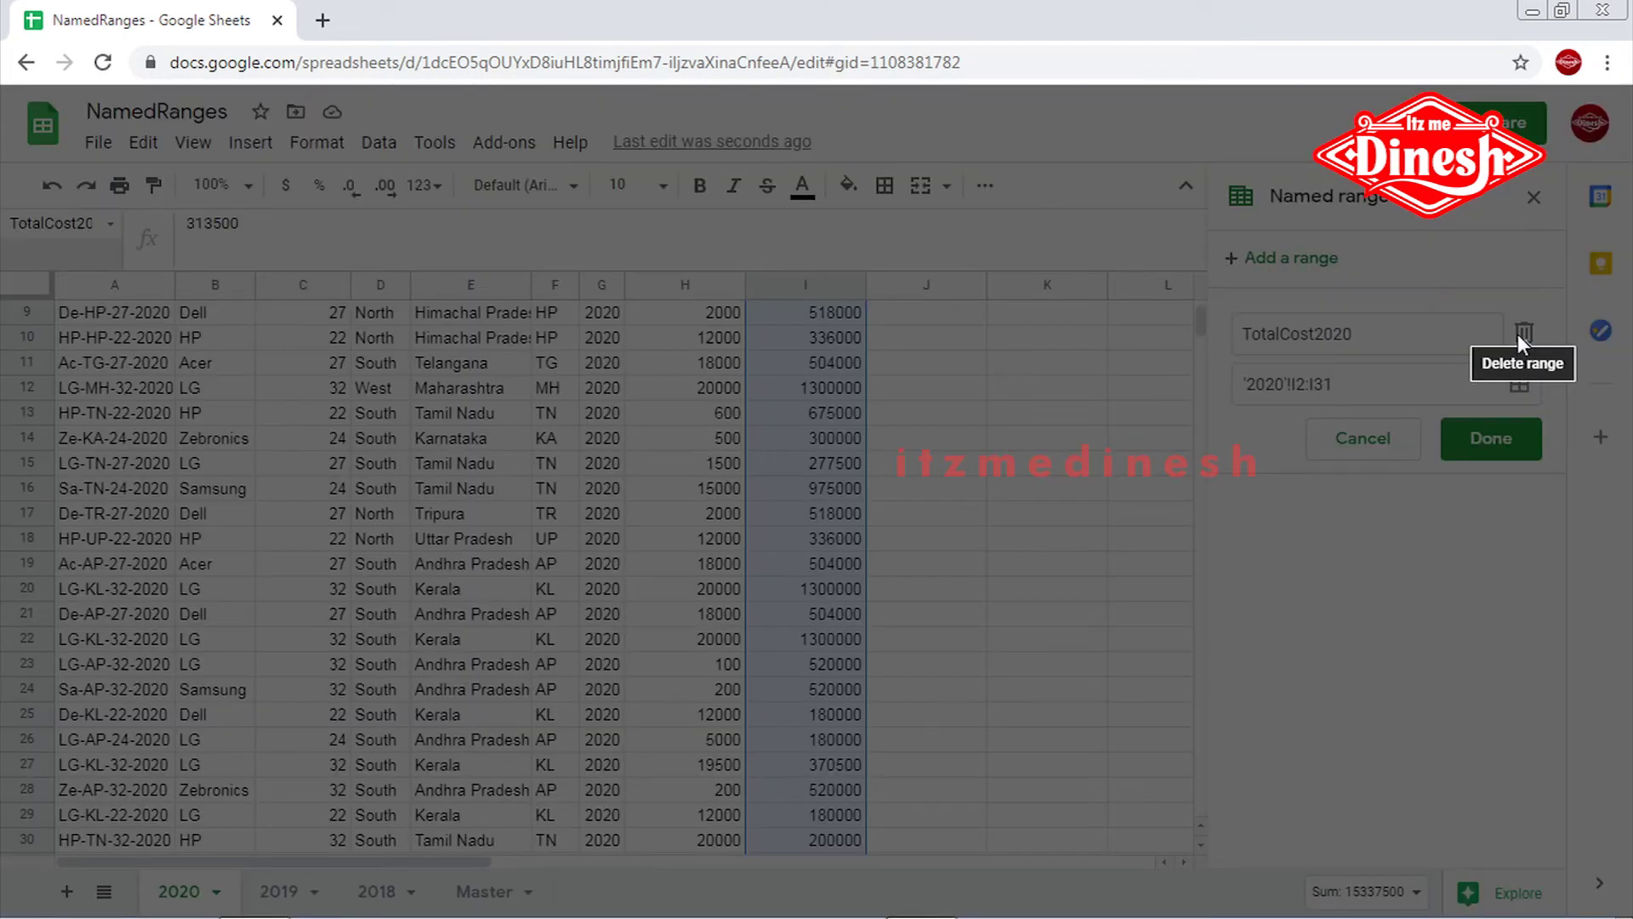
pyautogui.click(1080, 562)
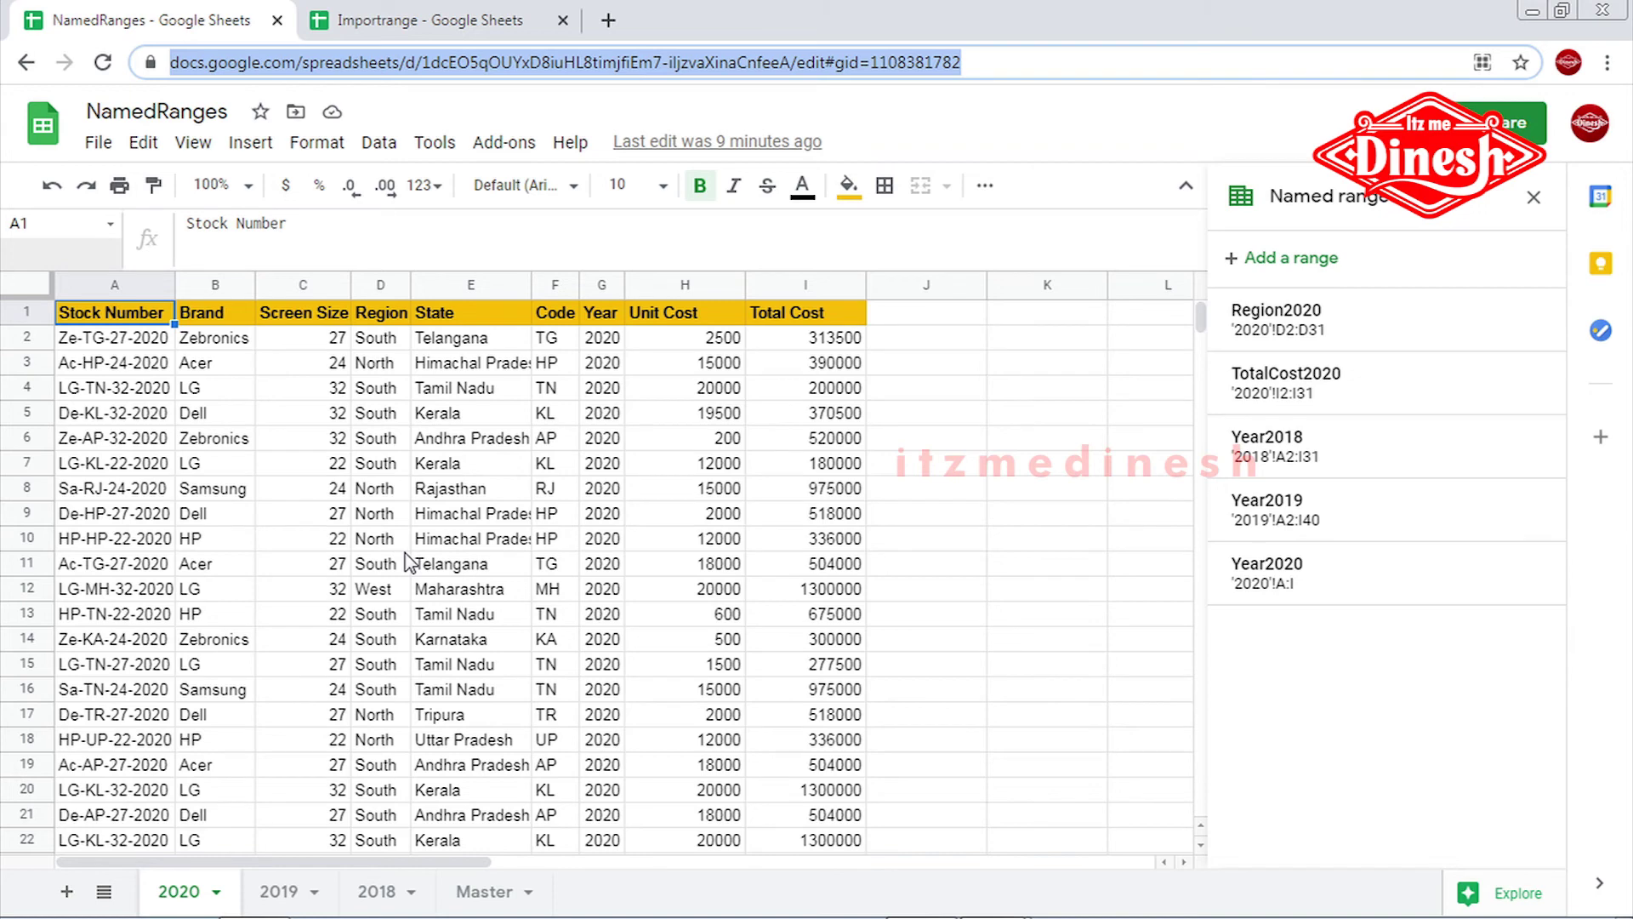
pyautogui.moveTo(1322, 391)
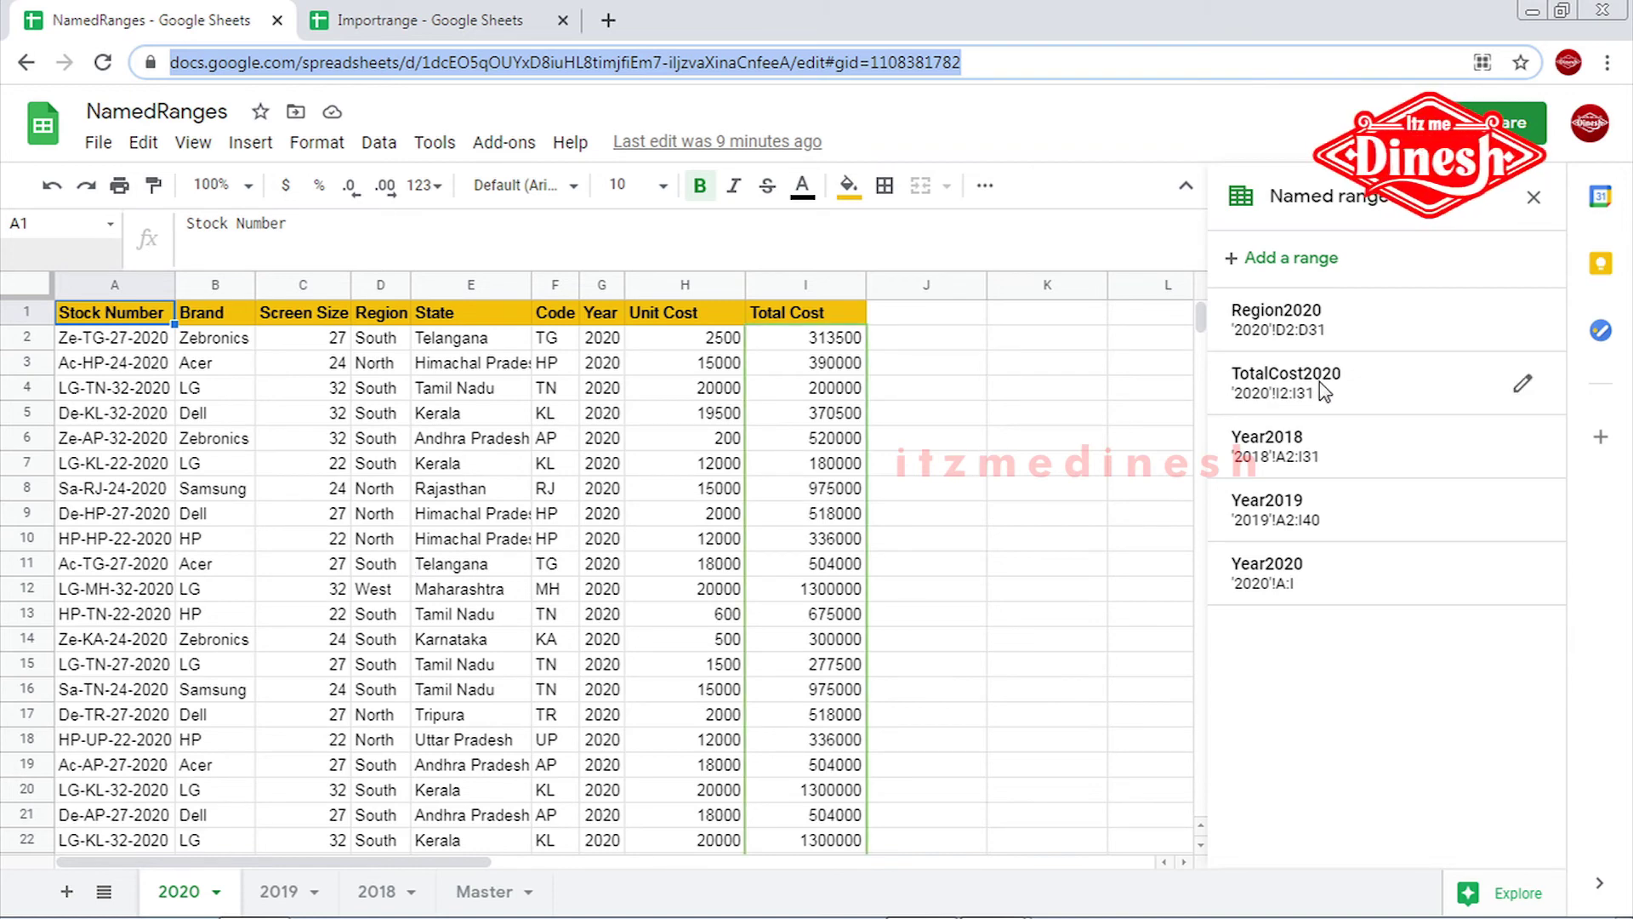